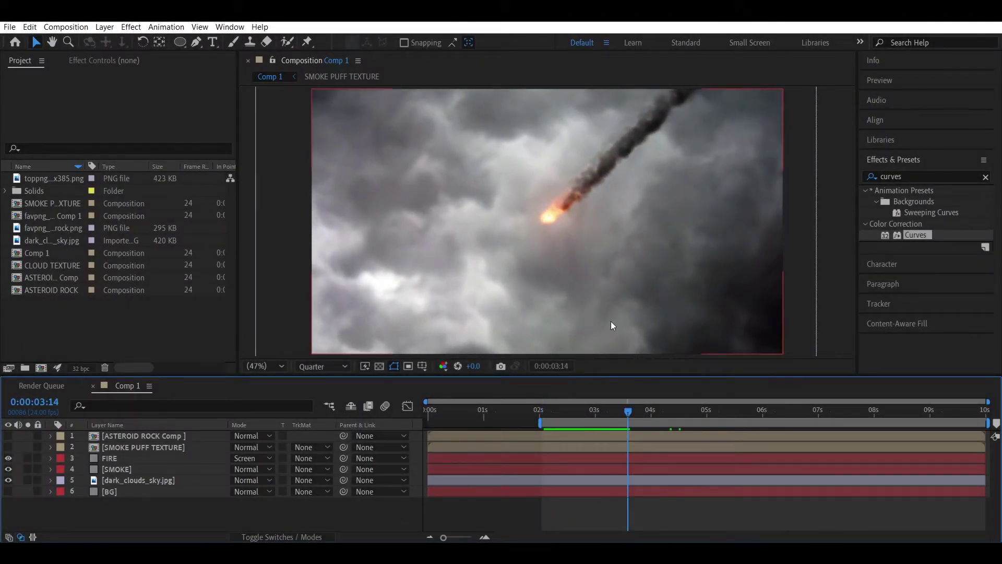
# - Create a solid named FG CLOUDS and place it between the SMOKE PUFF TEXTURE and FIRE layers
pyautogui.rightClick(107, 517)
pyautogui.moveTo(143, 378)
pyautogui.click(296, 410)
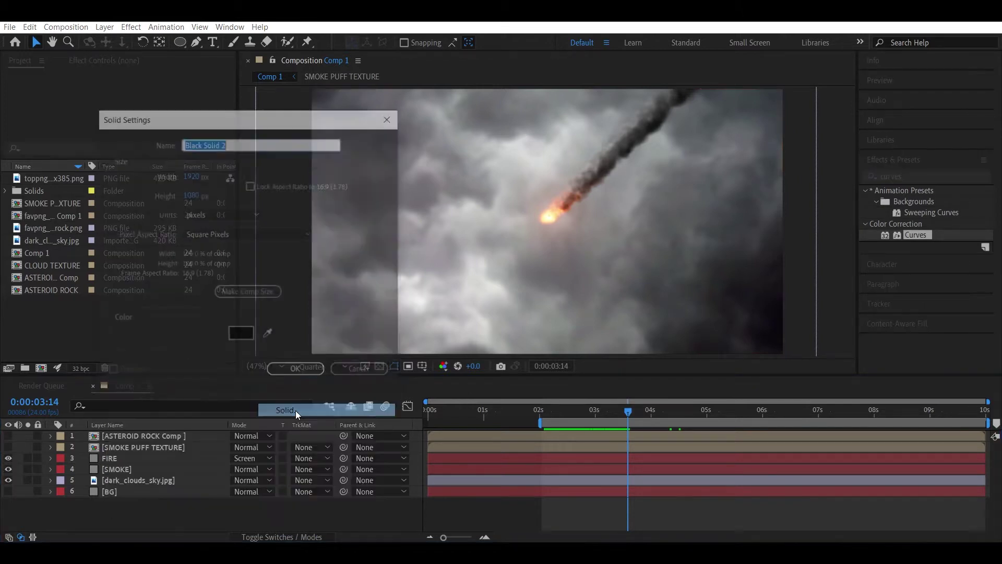
pyautogui.write('FG CLOUDS')
pyautogui.press('Return')
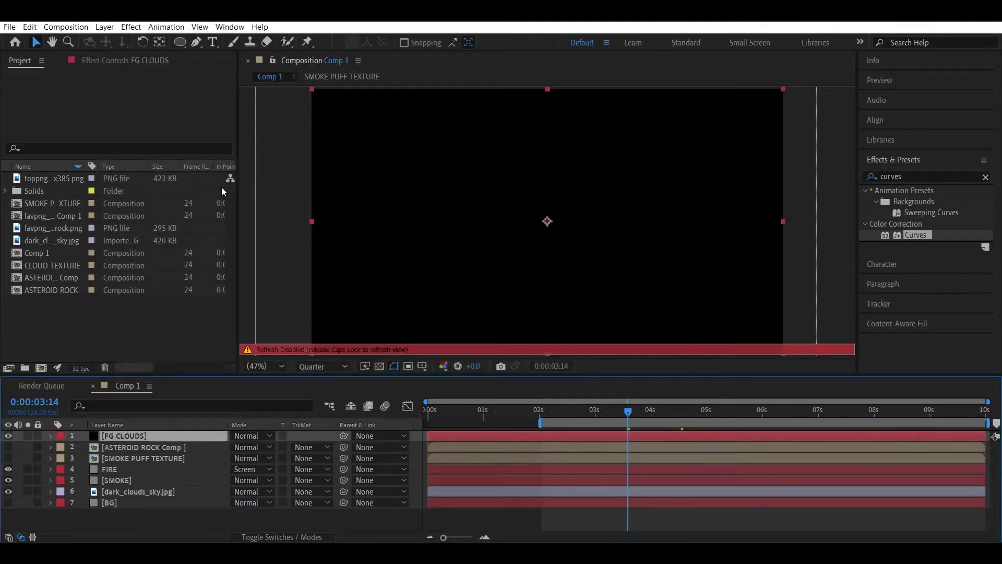
pyautogui.moveTo(127, 441); pyautogui.dragTo(132, 466)
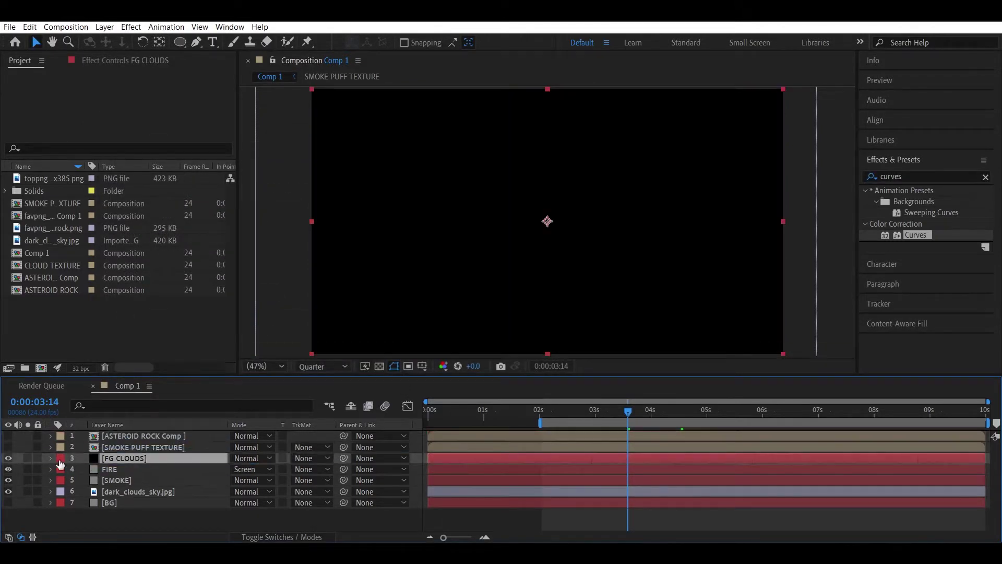
# - Find the CC Particle World effect and apply it to the FG CLOUDS layer
pyautogui.click(902, 178)
pyautogui.write('cc partic')
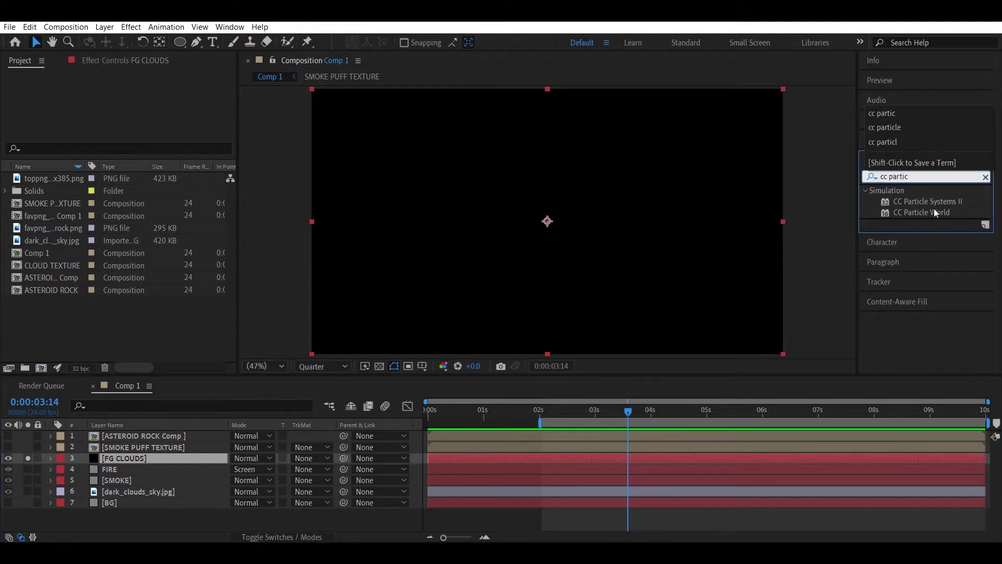
pyautogui.moveTo(934, 211); pyautogui.dragTo(171, 455)
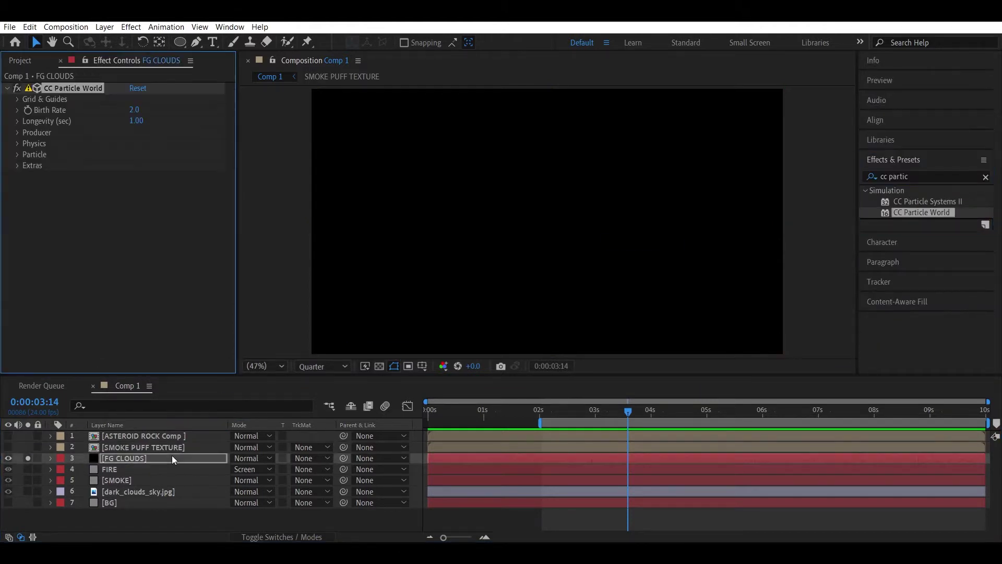
# - Set the particle physics animation to Direction Axis with gravity 0, and expand the direction axis settings
pyautogui.click(15, 143)
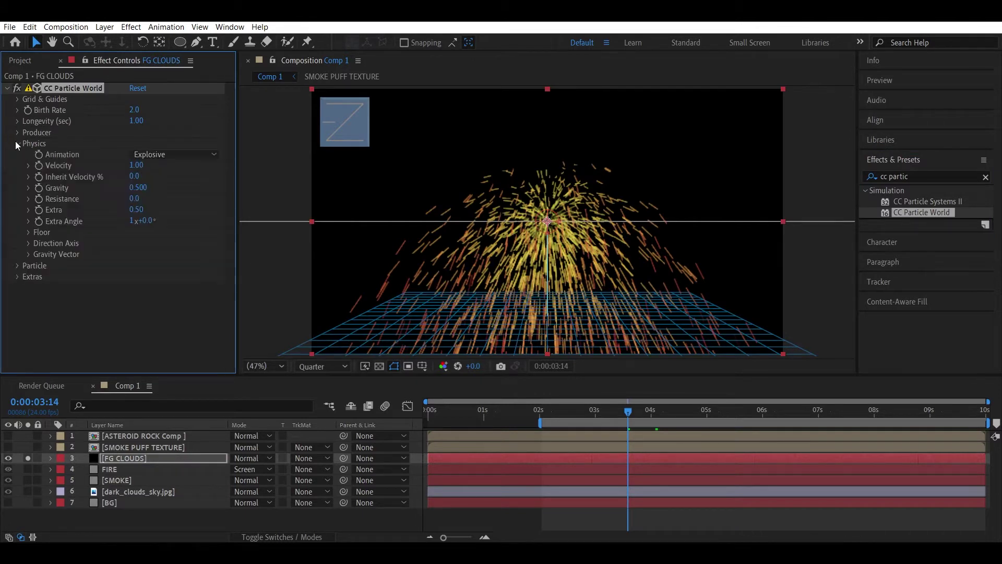
pyautogui.click(152, 155)
pyautogui.click(175, 179)
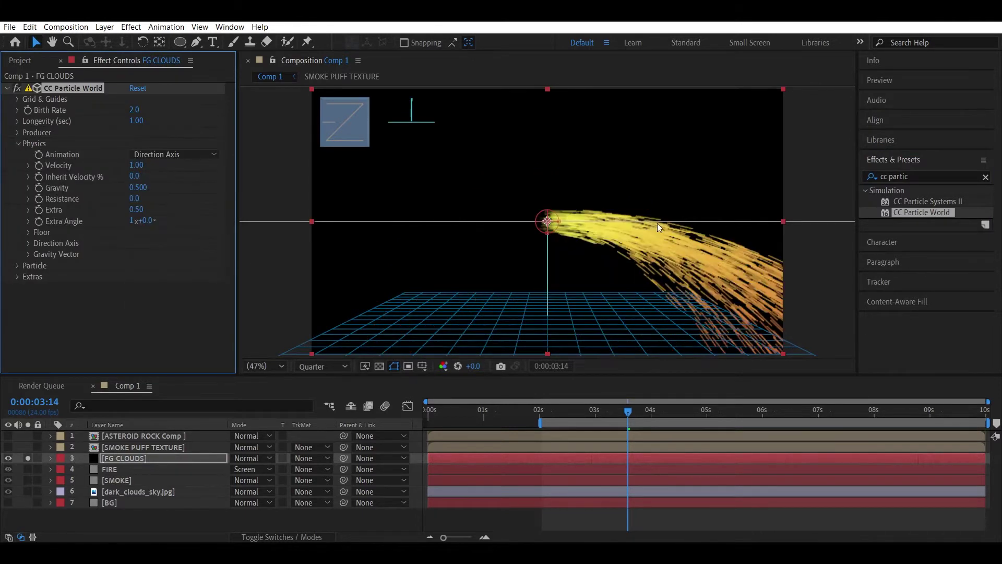
pyautogui.click(138, 187)
pyautogui.write('0')
pyautogui.press('Return')
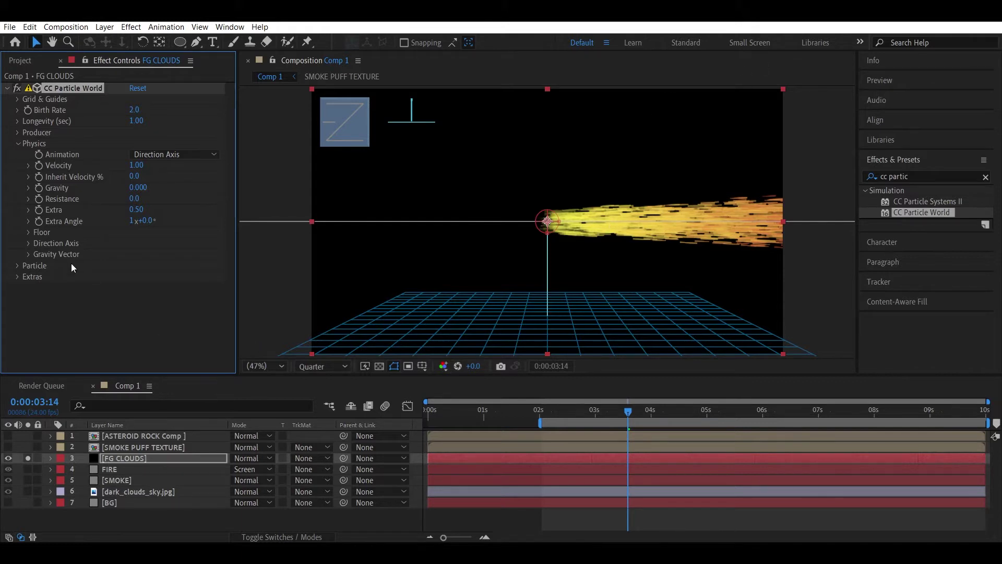
pyautogui.click(28, 242)
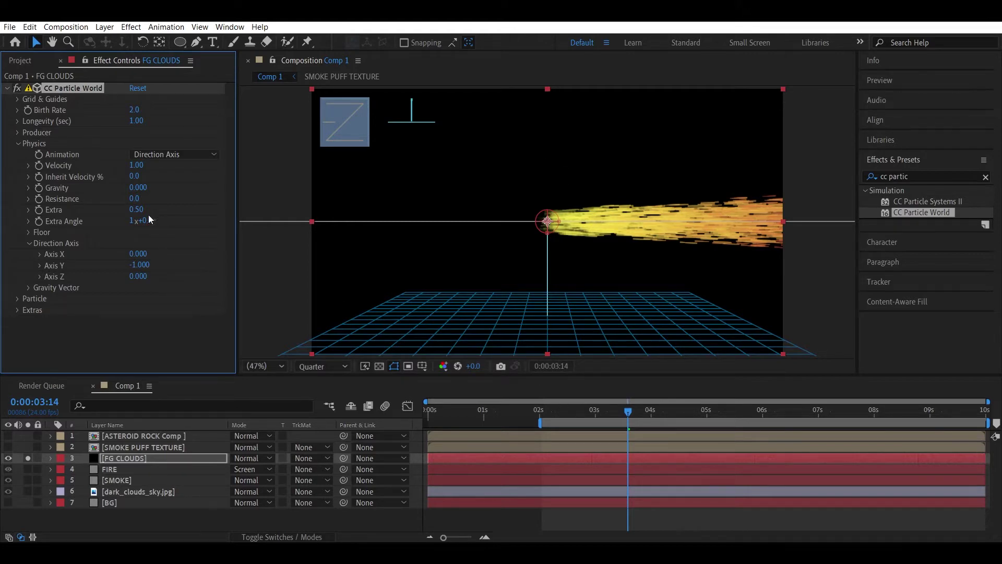
# - Try a larger Extra Angle on the particle stream and reset it to 0°
pyautogui.moveTo(150, 219)
pyautogui.mouseDown()
pyautogui.moveTo(206, 217)
pyautogui.moveTo(179, 218)
pyautogui.mouseUp()
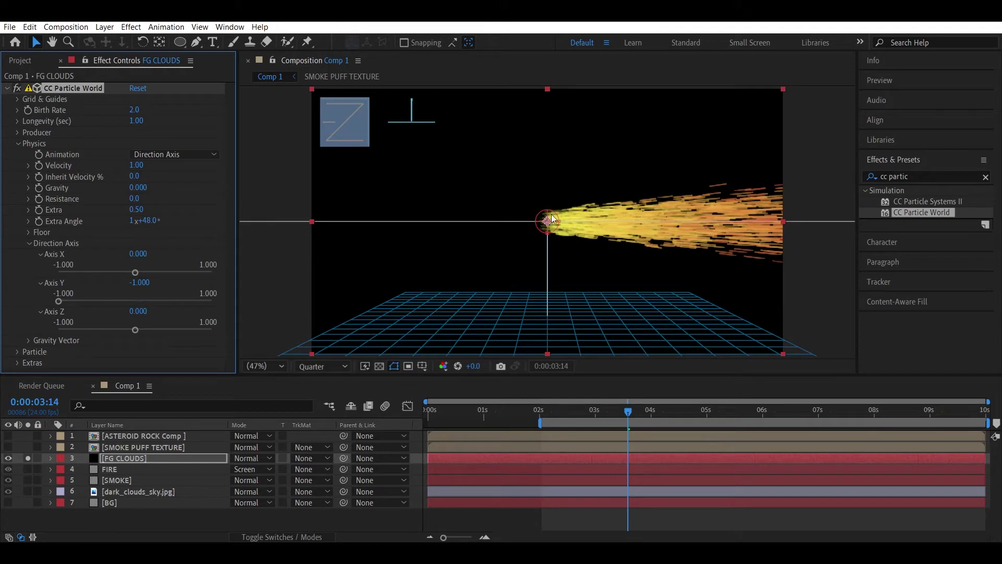
pyautogui.moveTo(148, 220)
pyautogui.mouseDown()
pyautogui.moveTo(208, 219)
pyautogui.moveTo(152, 220)
pyautogui.mouseUp()
pyautogui.click(149, 221)
pyautogui.write('0')
pyautogui.press('Return')
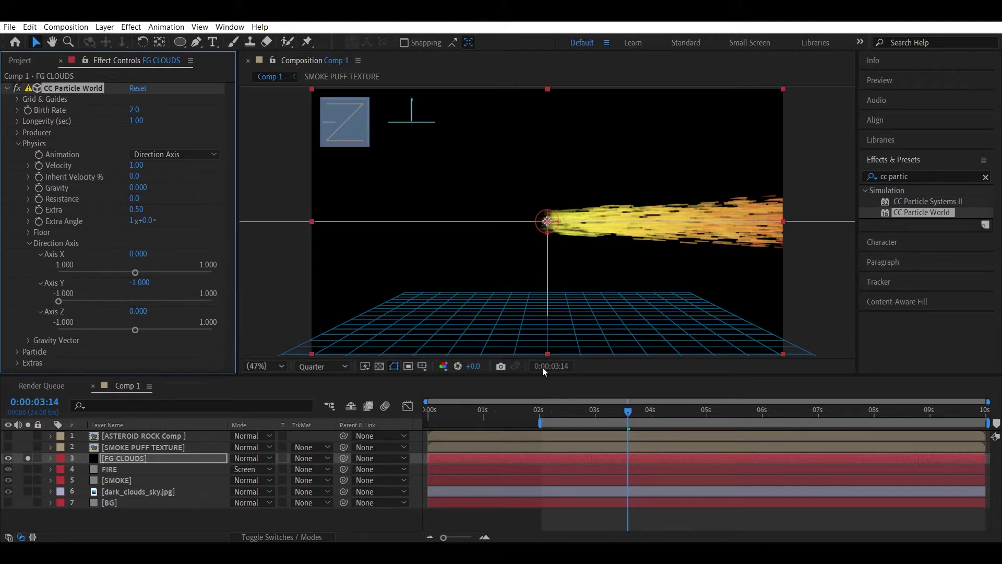
# - Set the particle direction to Axis Y 0 and Axis Z 1
pyautogui.click(140, 282)
pyautogui.write('0')
pyautogui.press('Return')
pyautogui.click(136, 312)
pyautogui.press('Return')
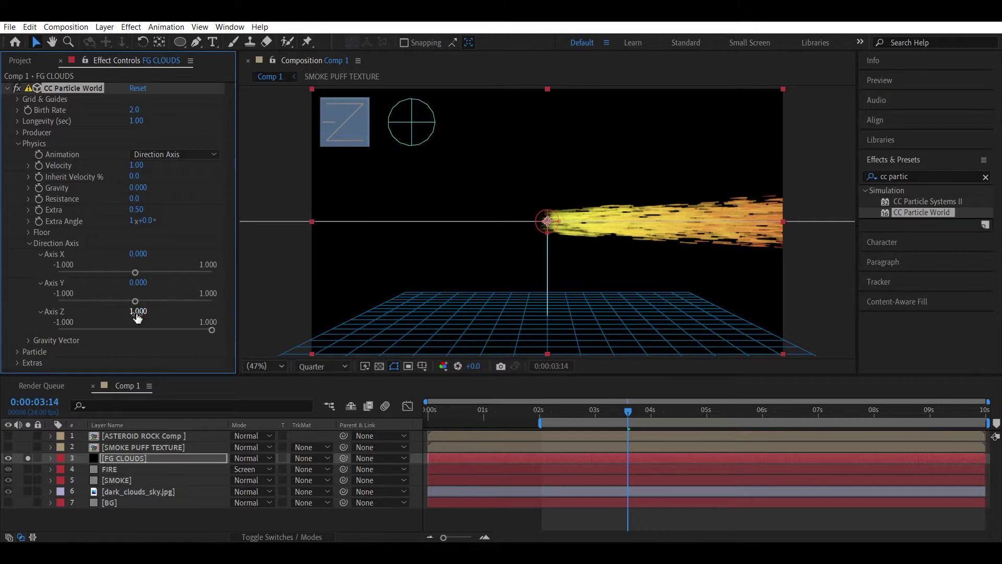
# - Angle the particle stream diagonally by setting Extra Angle to 1x+45°
pyautogui.moveTo(151, 220); pyautogui.dragTo(170, 225)
pyautogui.click(151, 221)
pyautogui.write('45')
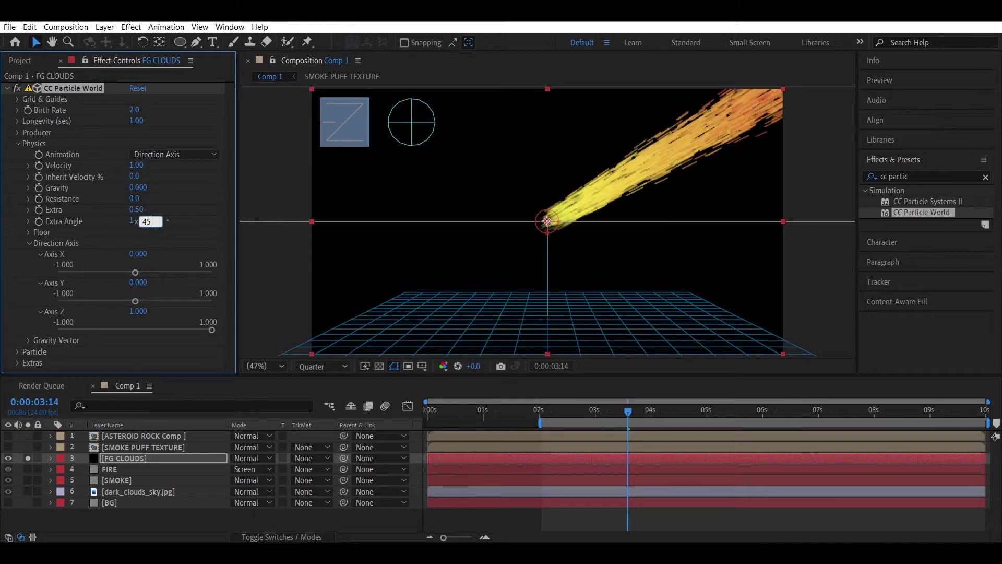
pyautogui.press('Return')
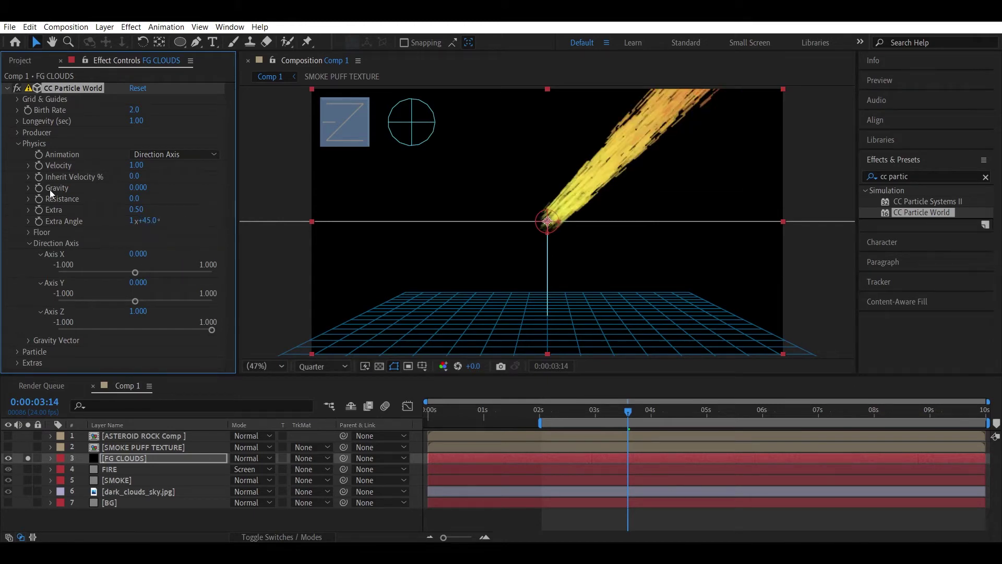
# - Set the particle producer's Radius Z to 2
pyautogui.click(18, 144)
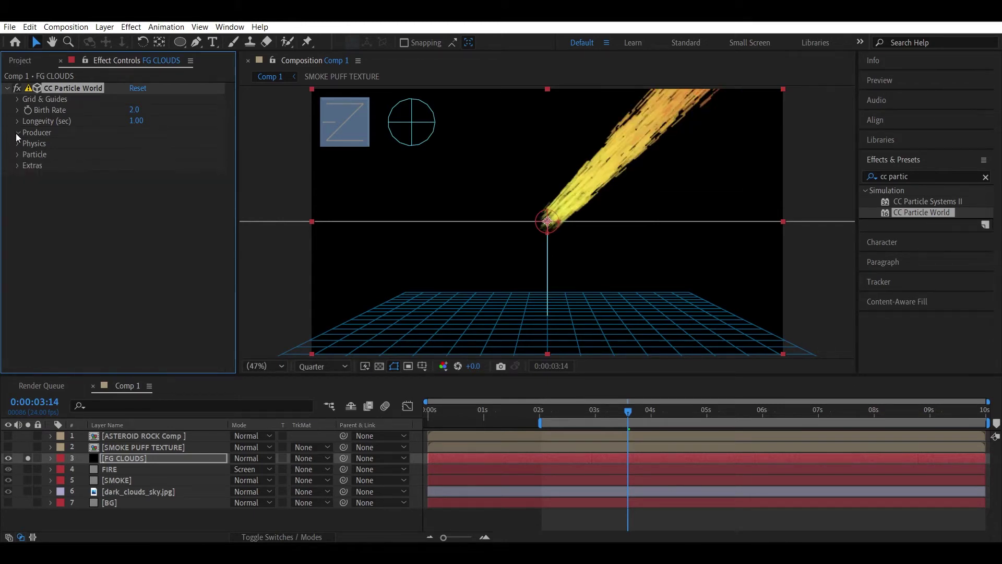
pyautogui.click(17, 133)
pyautogui.click(137, 199)
pyautogui.write('3')
pyautogui.press('Return')
pyautogui.click(139, 199)
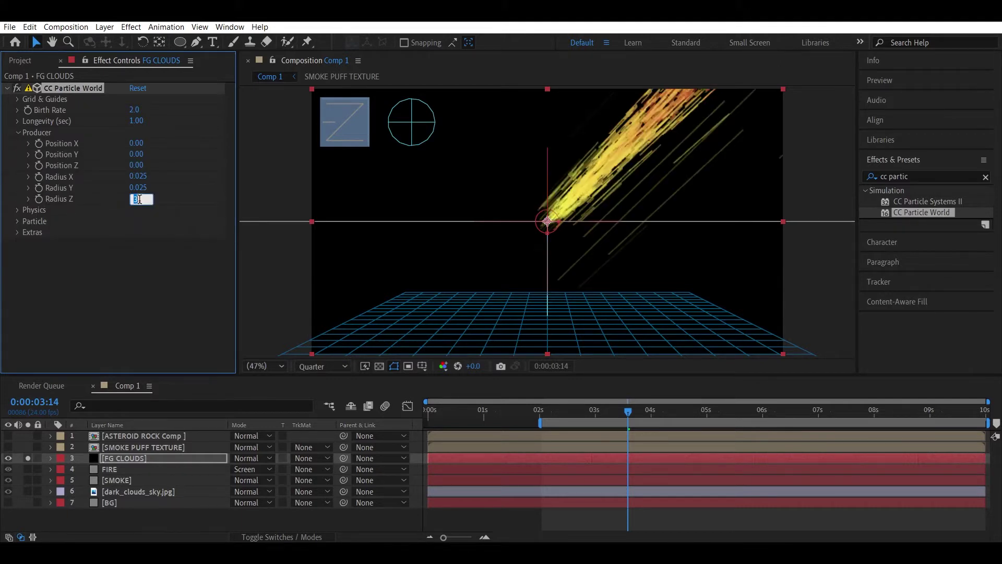
pyautogui.write('2')
pyautogui.press('Return')
# - Spread the emitter vertically by setting the producer's Radius Y to 5
pyautogui.moveTo(137, 188); pyautogui.dragTo(220, 186)
pyautogui.click(139, 187)
pyautogui.write('5')
pyautogui.press('Return')
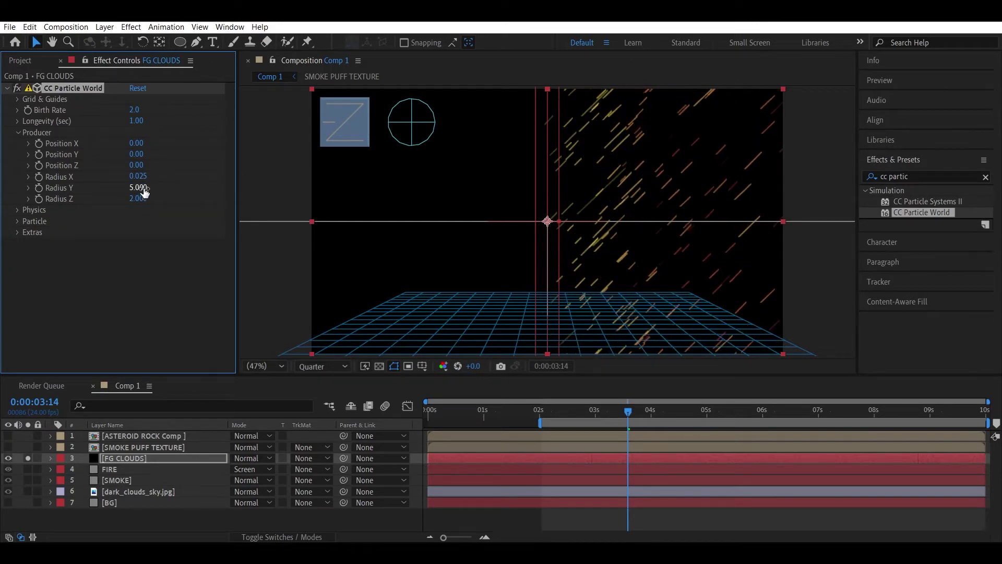
# - Move the producer off the lower-left of the frame, with Position X about -2.08 and Position Y about 0.94
pyautogui.moveTo(136, 143); pyautogui.dragTo(24, 147)
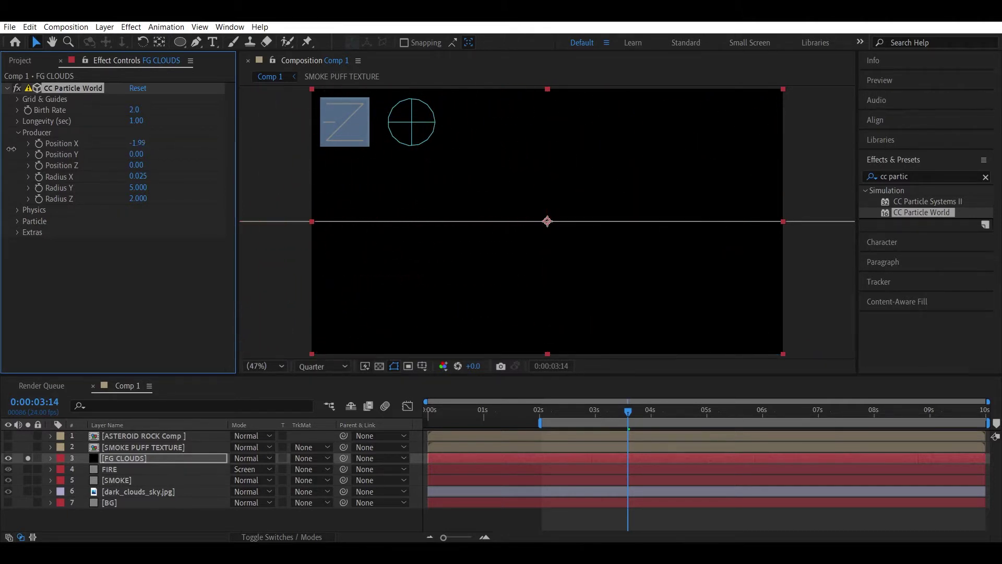
pyautogui.moveTo(136, 153); pyautogui.dragTo(199, 153)
pyautogui.press(',')
pyautogui.press(',')
pyautogui.press(',')
pyautogui.press(',')
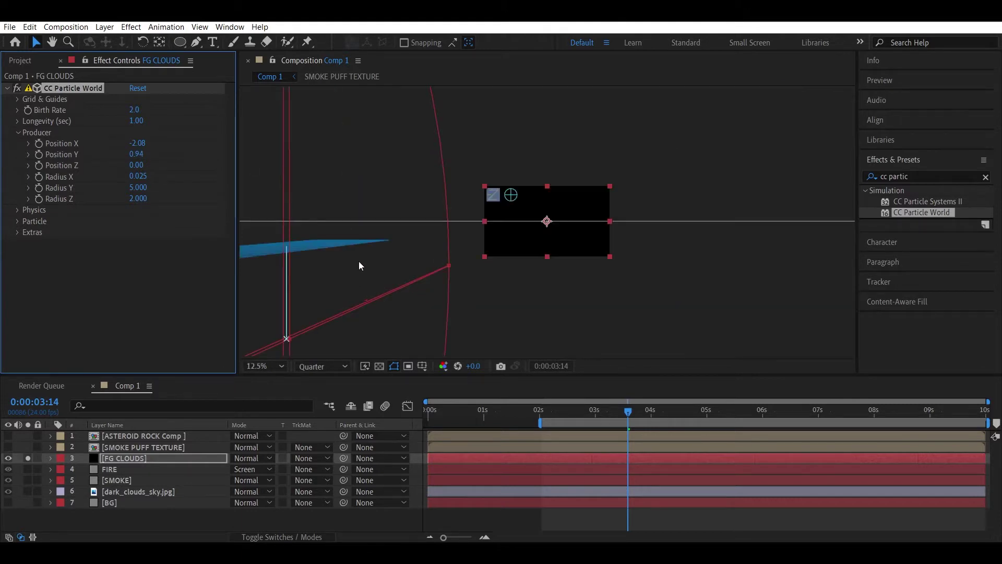
pyautogui.click(274, 366)
pyautogui.click(280, 133)
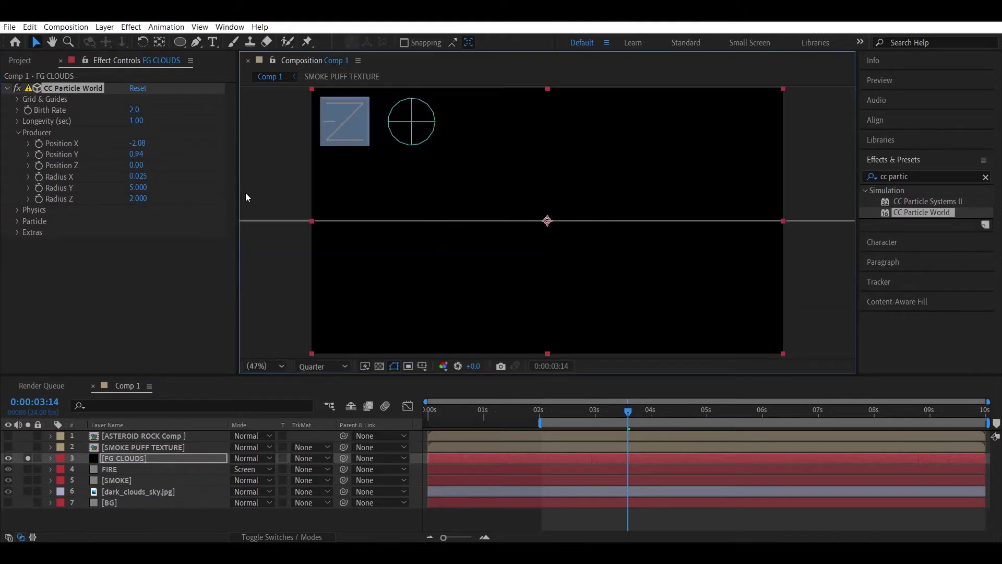
# - Set the particles' Longevity to 10 seconds so they cross the frame
pyautogui.moveTo(136, 121); pyautogui.dragTo(134, 130)
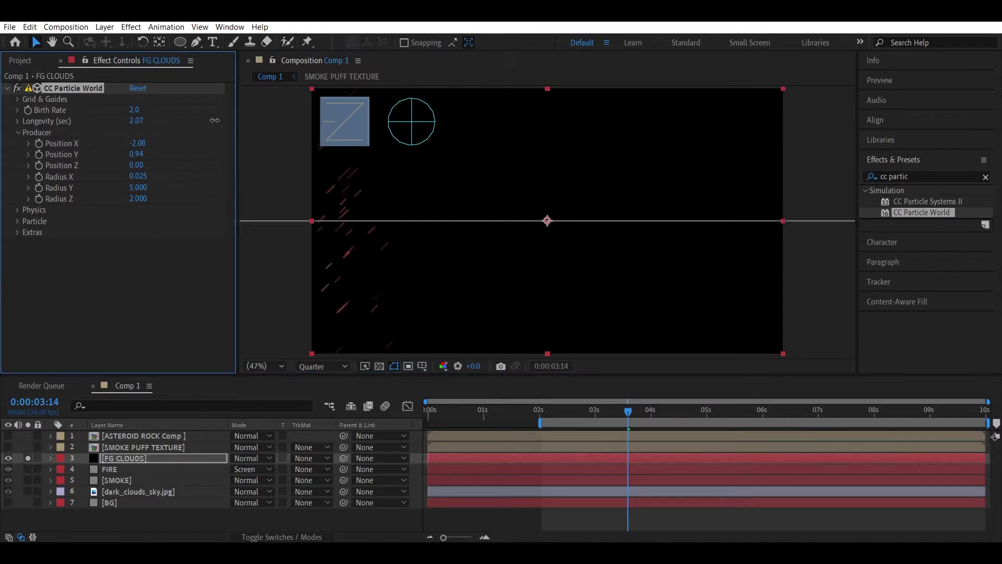
pyautogui.click(137, 121)
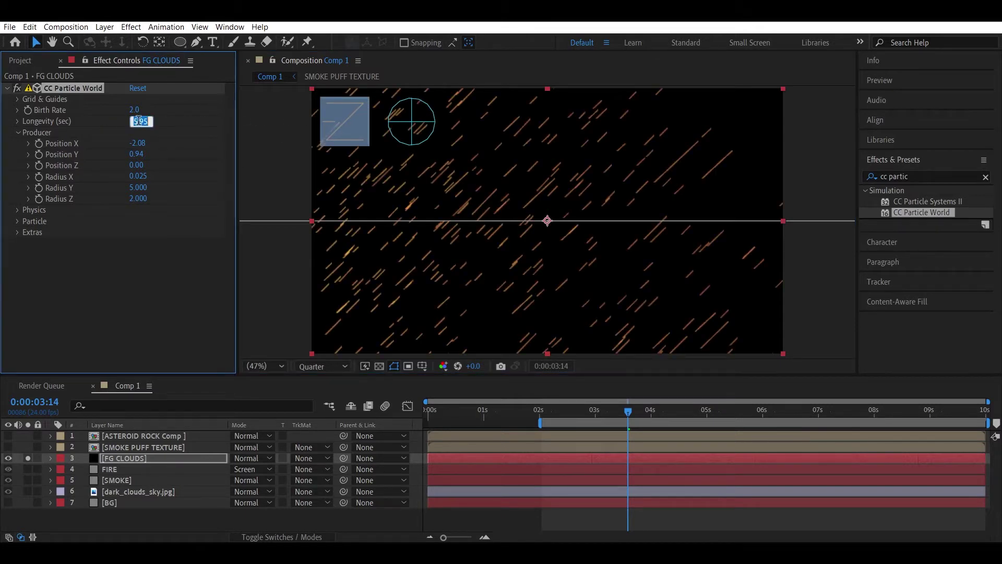
pyautogui.write('10')
pyautogui.press('Return')
# - Slide the FG CLOUDS layer about 3 seconds earlier, extend its end to the 10-second mark, and preview the motion
pyautogui.moveTo(637, 415); pyautogui.dragTo(690, 413)
pyautogui.click(676, 458)
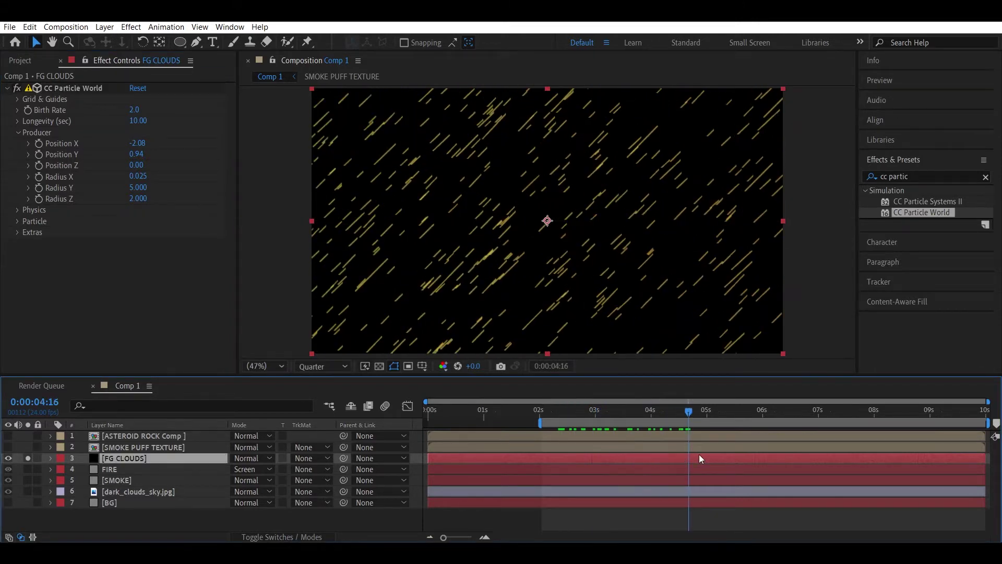
pyautogui.moveTo(699, 457); pyautogui.dragTo(547, 463)
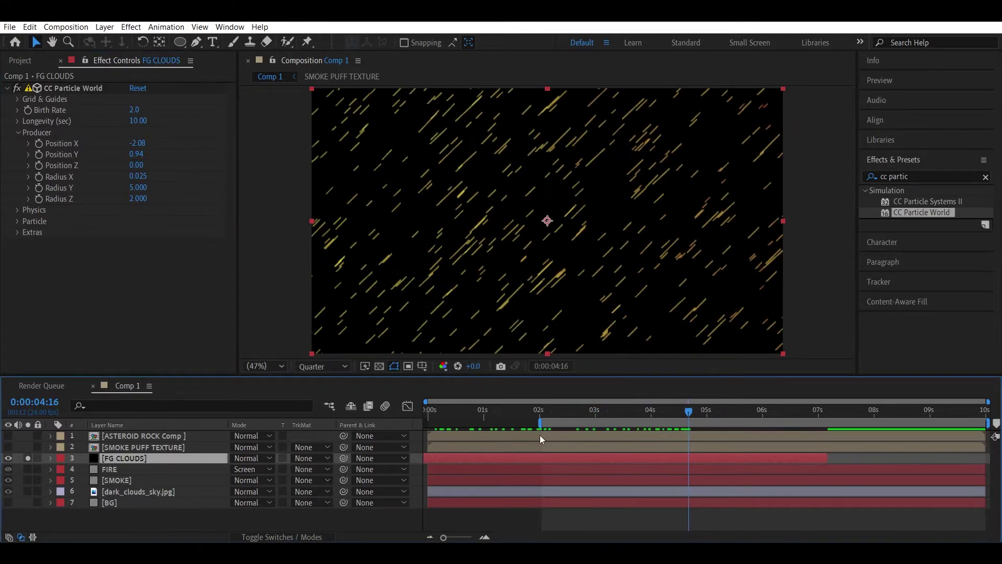
pyautogui.click(543, 414)
pyautogui.moveTo(827, 458); pyautogui.dragTo(986, 459)
pyautogui.press('space')
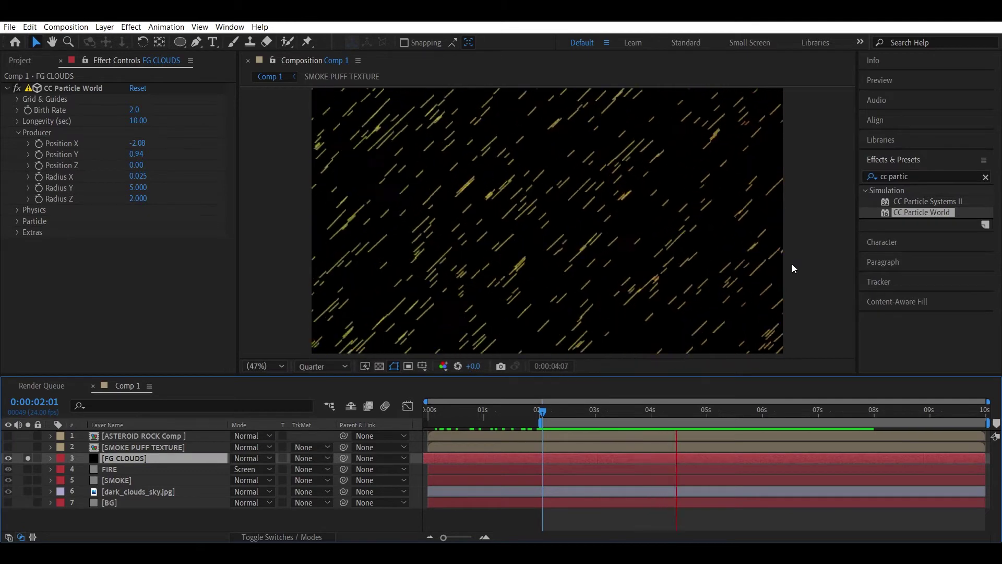
pyautogui.press('space')
# - Change the particle type of FG CLOUDS to Textured Disc
pyautogui.click(14, 224)
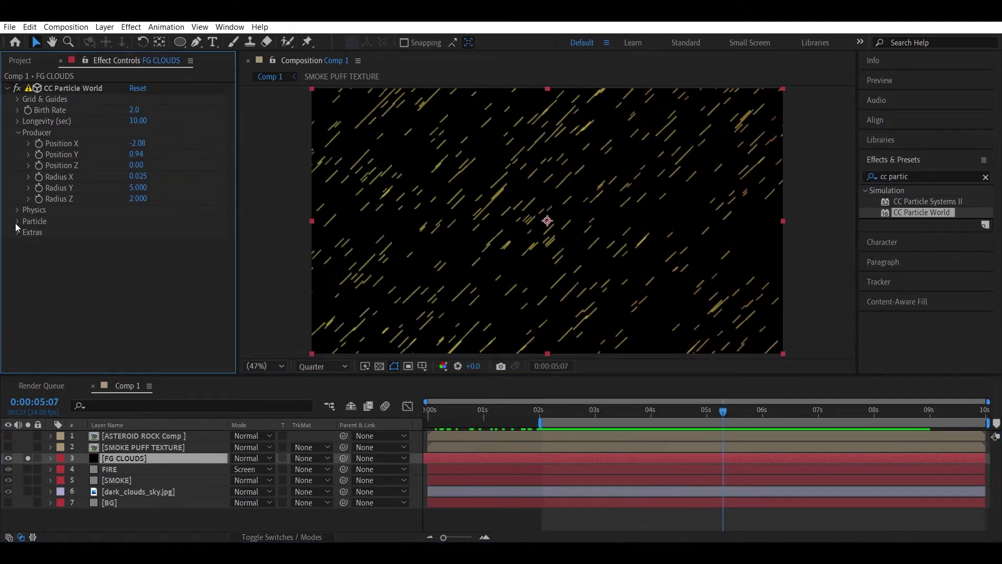
pyautogui.click(18, 221)
pyautogui.click(182, 201)
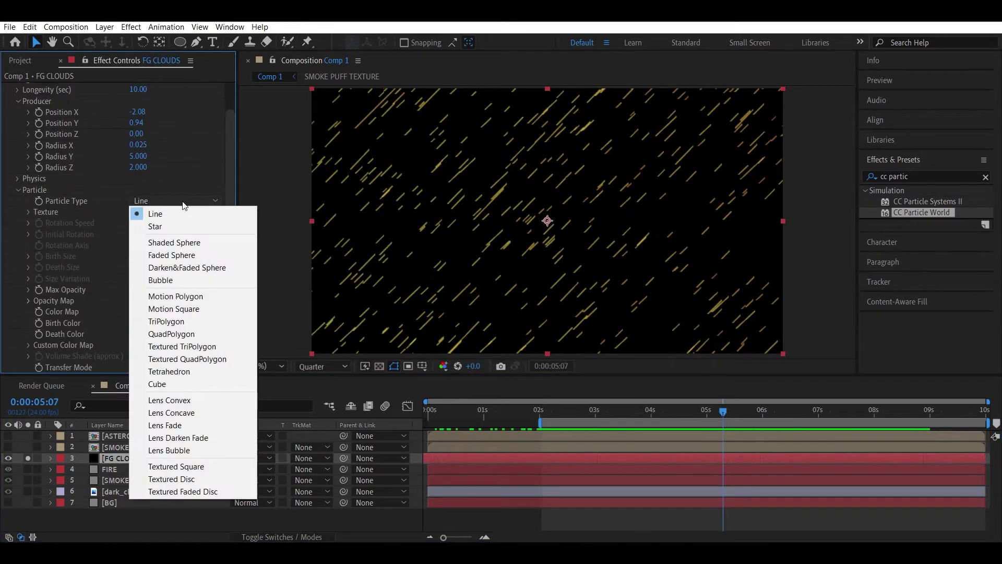
pyautogui.click(172, 479)
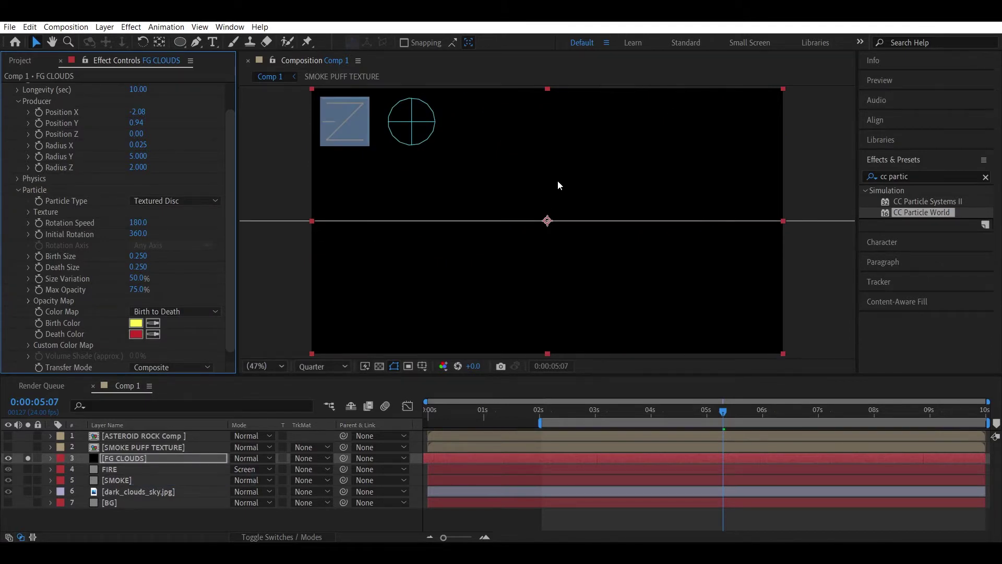
# - Duplicate the SMOKE PUFF TEXTURE layer and pre-compose the copy as SMOKE PUFF TEXTURE Comp 1, leaving all attributes in Comp 1
pyautogui.click(124, 448)
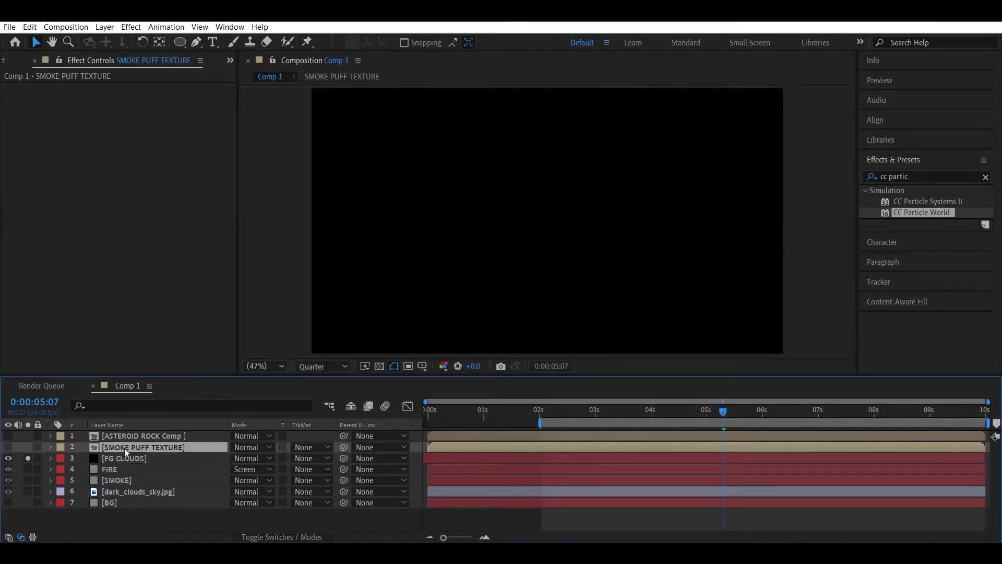
pyautogui.hotkey('ctrl', 'd')
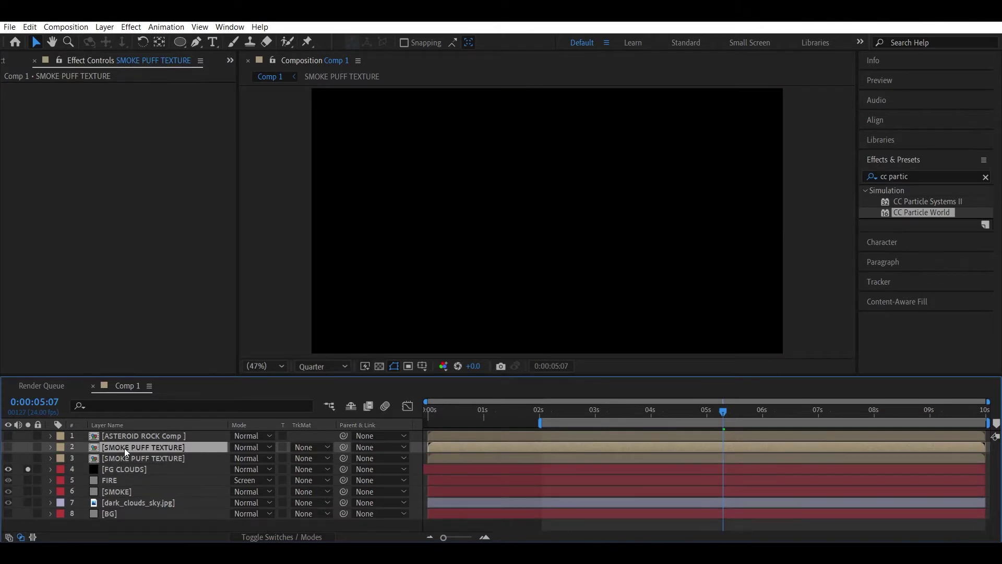
pyautogui.hotkey('ctrl', 'shift', 'c')
pyautogui.click(433, 286)
pyautogui.click(421, 225)
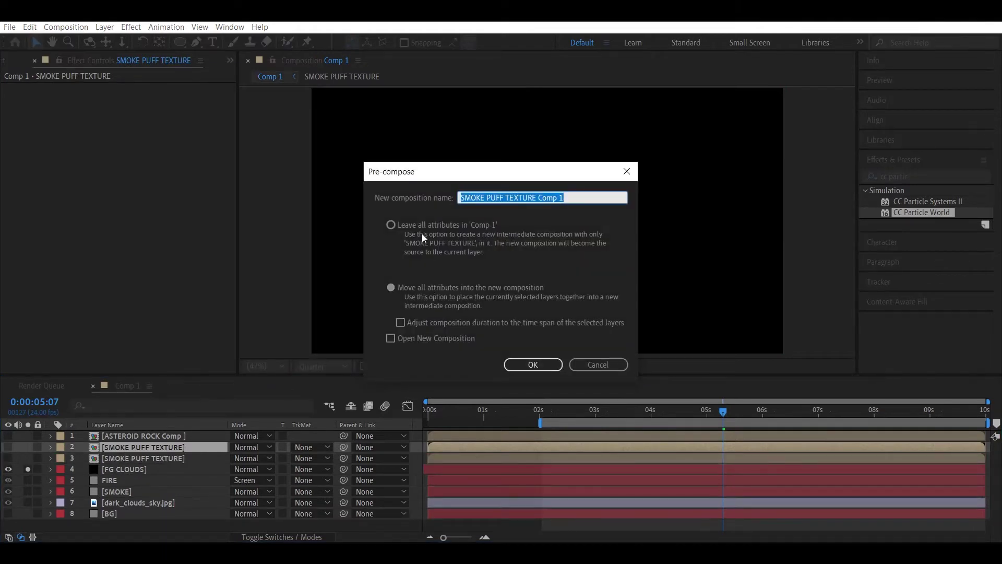
pyautogui.click(545, 366)
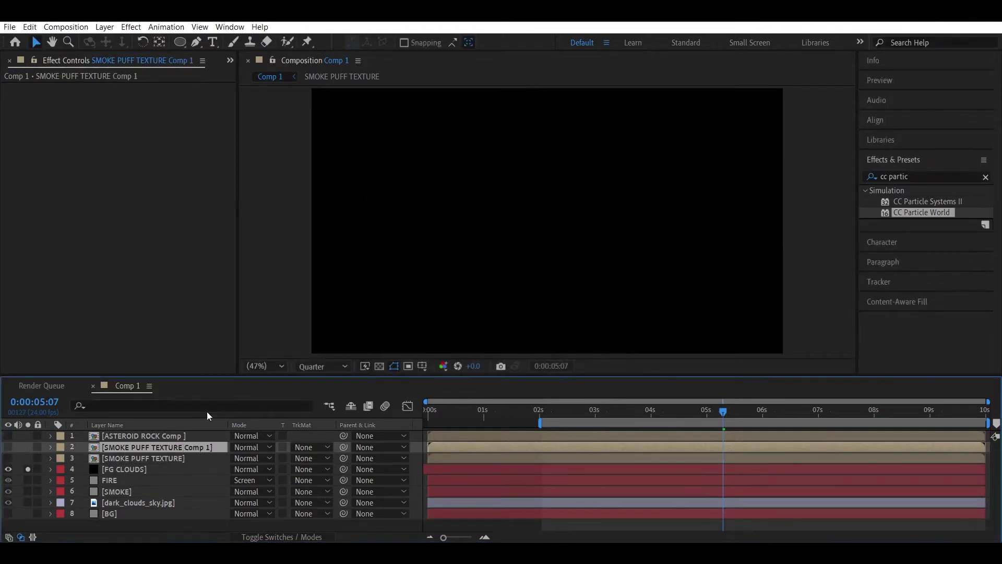
# - Open SMOKE PUFF TEXTURE Comp 1, select its texture layer, and set the preview resolution to Full
pyautogui.doubleClick(125, 446)
pyautogui.click(126, 435)
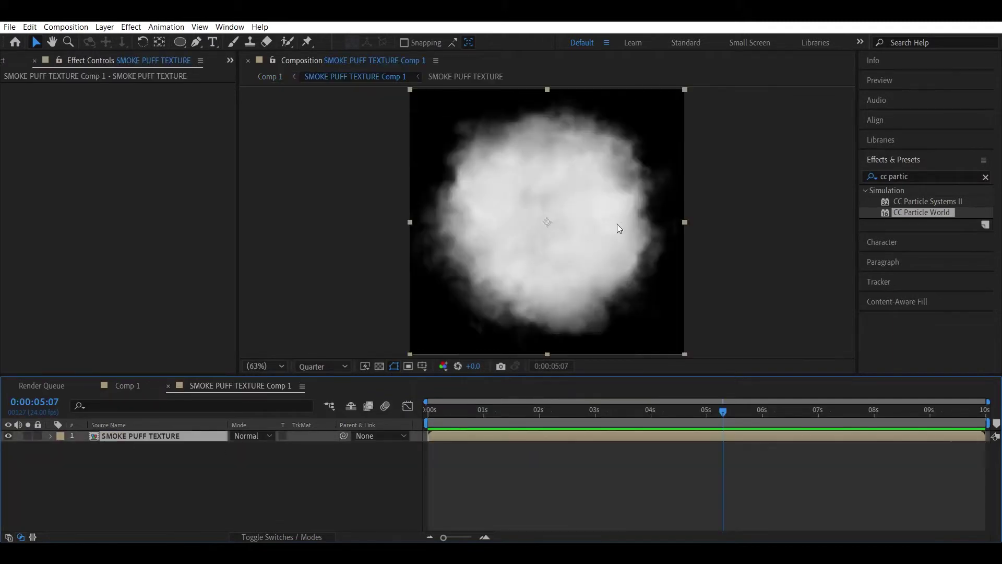
pyautogui.click(333, 366)
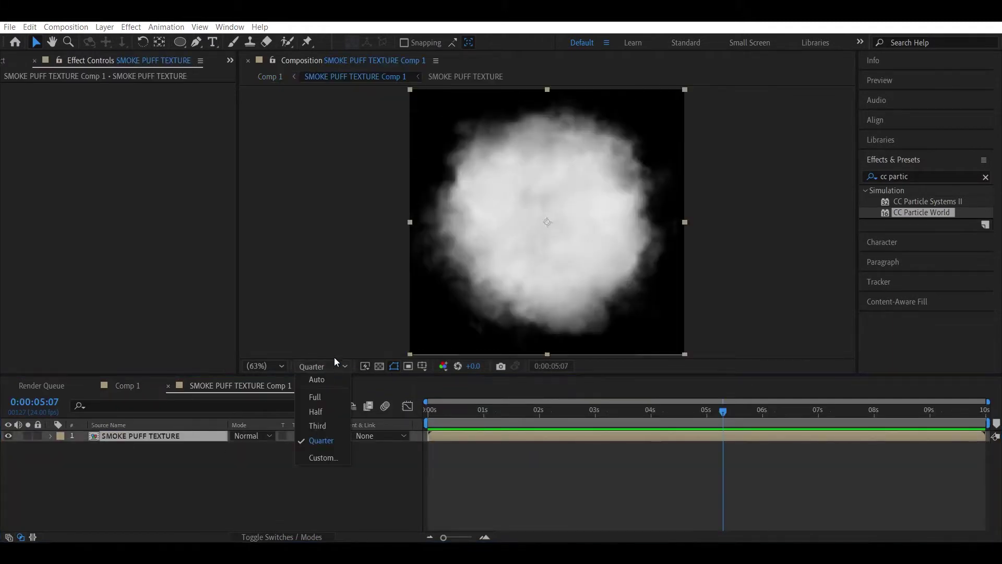
pyautogui.click(315, 396)
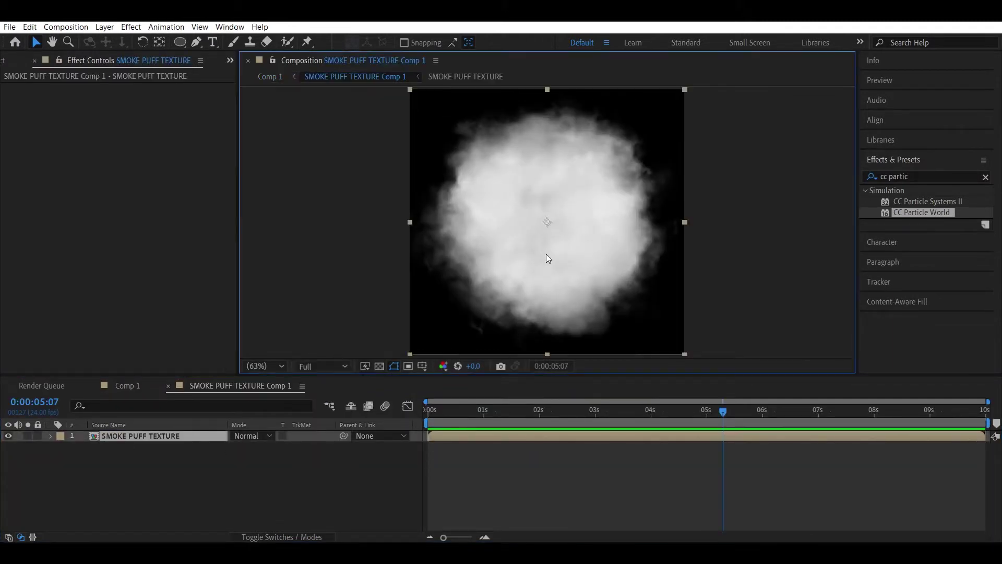
# - Duplicate the SMOKE PUFF TEXTURE layer and scale the lower copy to 71% and the upper copy to 70%
pyautogui.hotkey('ctrl', 'd')
pyautogui.click(194, 447)
pyautogui.press('s')
pyautogui.moveTo(261, 458); pyautogui.dragTo(246, 458)
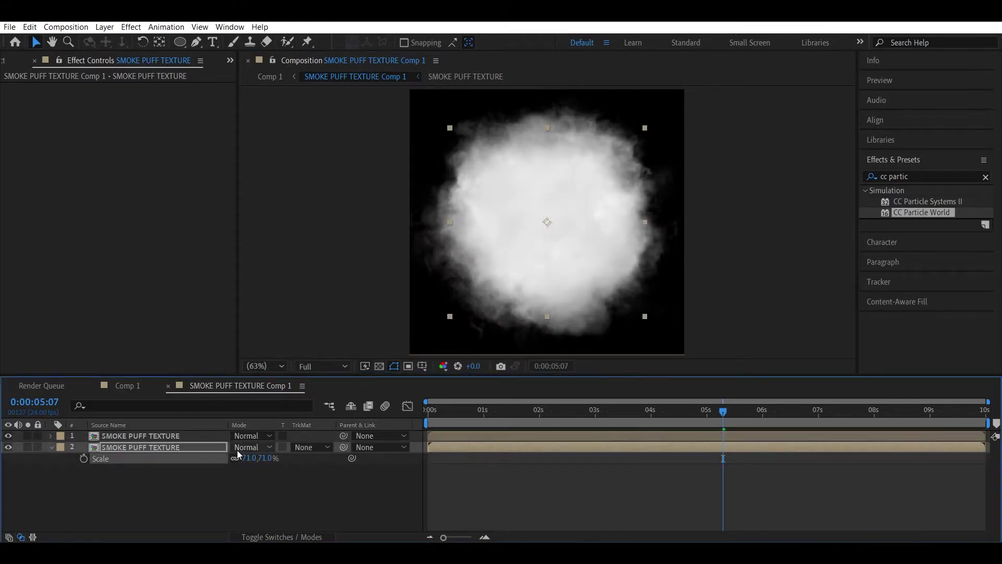
pyautogui.click(184, 436)
pyautogui.press('s')
pyautogui.click(251, 447)
pyautogui.write('70')
pyautogui.press('Return')
# - Offset the two overlapping puffs, moving the upper layer up and right and the lower layer up and left
pyautogui.moveTo(552, 256); pyautogui.dragTo(586, 212)
pyautogui.click(163, 466)
pyautogui.moveTo(521, 281); pyautogui.dragTo(472, 242)
# - Add two more copies of the 70% puff and arrange them with the others into one overlapping cloud cluster
pyautogui.click(157, 436)
pyautogui.hotkey('ctrl', 'd')
pyautogui.moveTo(602, 194); pyautogui.dragTo(473, 261)
pyautogui.click(156, 436)
pyautogui.hotkey('ctrl', 'd')
pyautogui.moveTo(631, 277); pyautogui.dragTo(565, 164)
pyautogui.click(157, 436)
pyautogui.moveTo(564, 202); pyautogui.dragTo(570, 199)
pyautogui.moveTo(628, 252)
pyautogui.mouseDown()
pyautogui.moveTo(622, 231)
pyautogui.moveTo(631, 268)
pyautogui.moveTo(621, 255)
pyautogui.mouseUp()
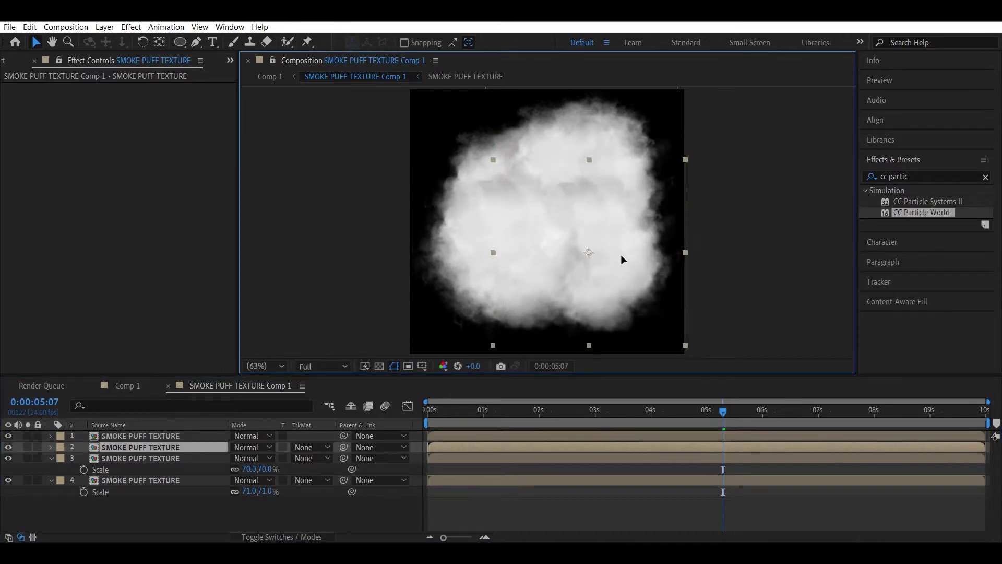
# - Set the blending mode of the top three SMOKE PUFF TEXTURE layers to Screen
pyautogui.click(190, 436)
pyautogui.keyDown('shift'); pyautogui.click(183, 461); pyautogui.keyUp('shift')
pyautogui.click(255, 456)
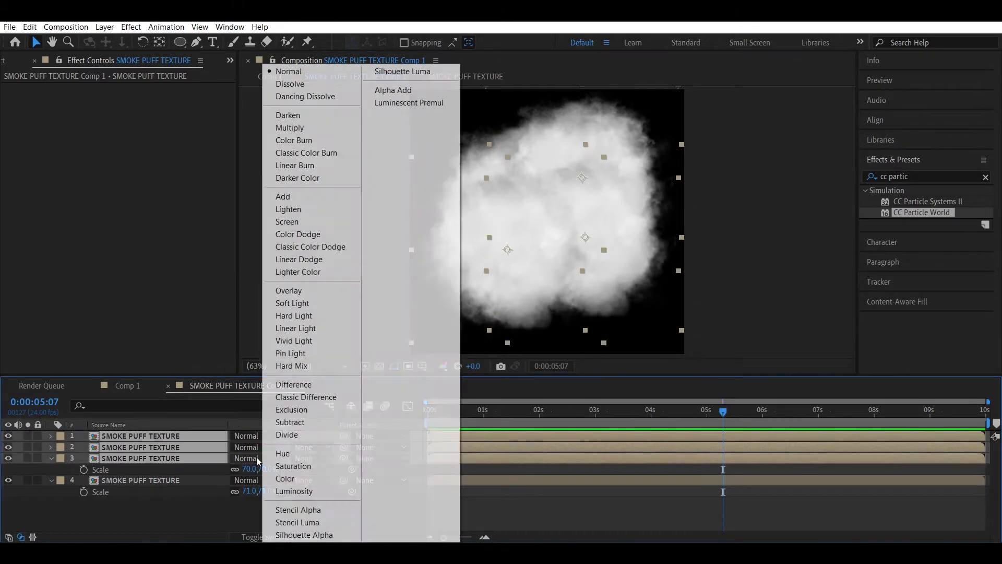
pyautogui.click(292, 230)
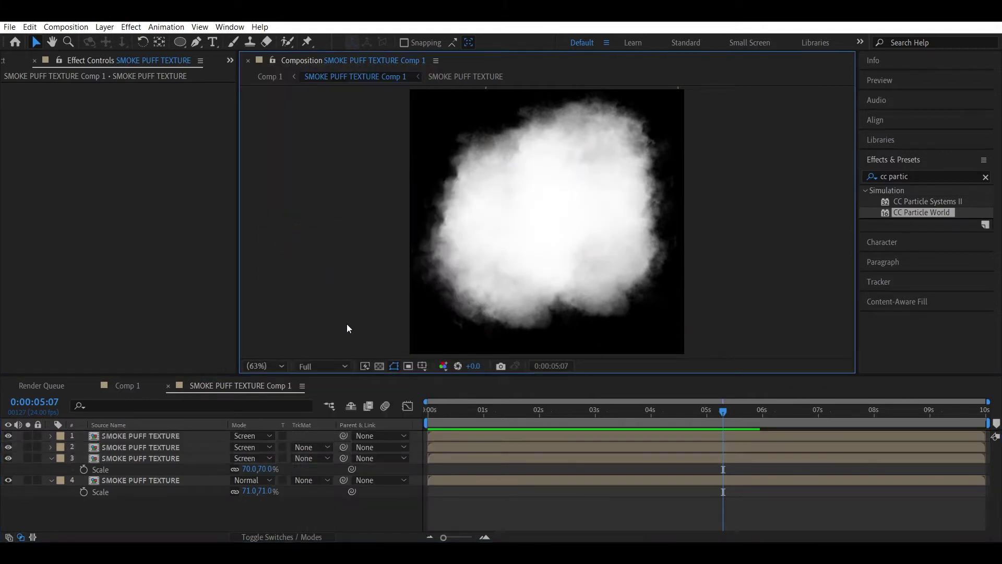
# - Lower the opacity of the three Screen layers to 75%, with the middle one at 91%
pyautogui.press('t')
pyautogui.click(164, 459)
pyautogui.moveTo(238, 469); pyautogui.dragTo(247, 469)
pyautogui.hotkey('ctrl', 'd')
pyautogui.moveTo(582, 245); pyautogui.dragTo(595, 204)
pyautogui.press('Delete')
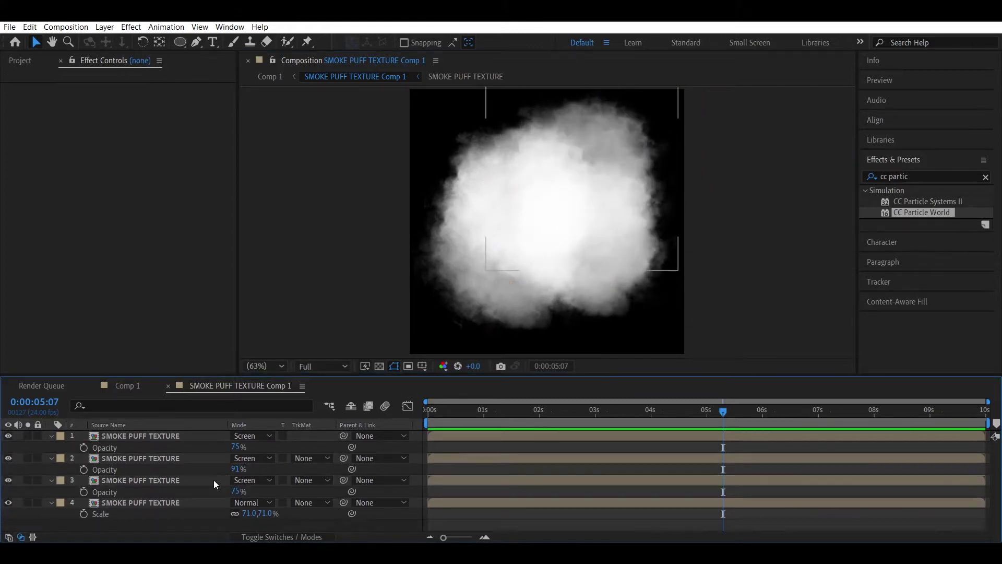
# - Set the opacity of each of the three Screen puff layers to 85%
pyautogui.click(140, 435)
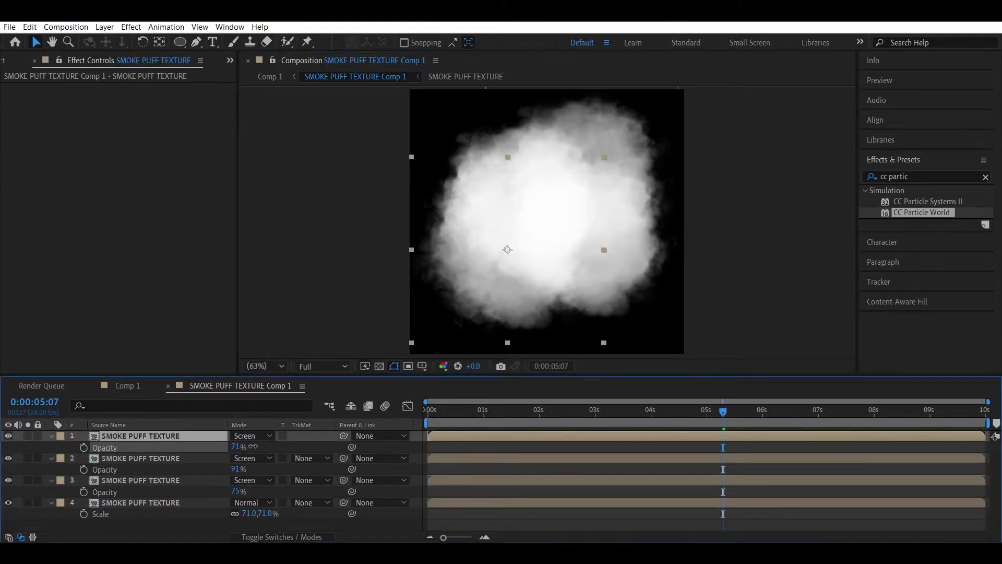
pyautogui.click(238, 446)
pyautogui.write('85')
pyautogui.press('Return')
pyautogui.click(237, 469)
pyautogui.write('85')
pyautogui.press('Return')
pyautogui.click(238, 492)
pyautogui.write('85')
pyautogui.press('Return')
pyautogui.scroll(-3, 629, 208)
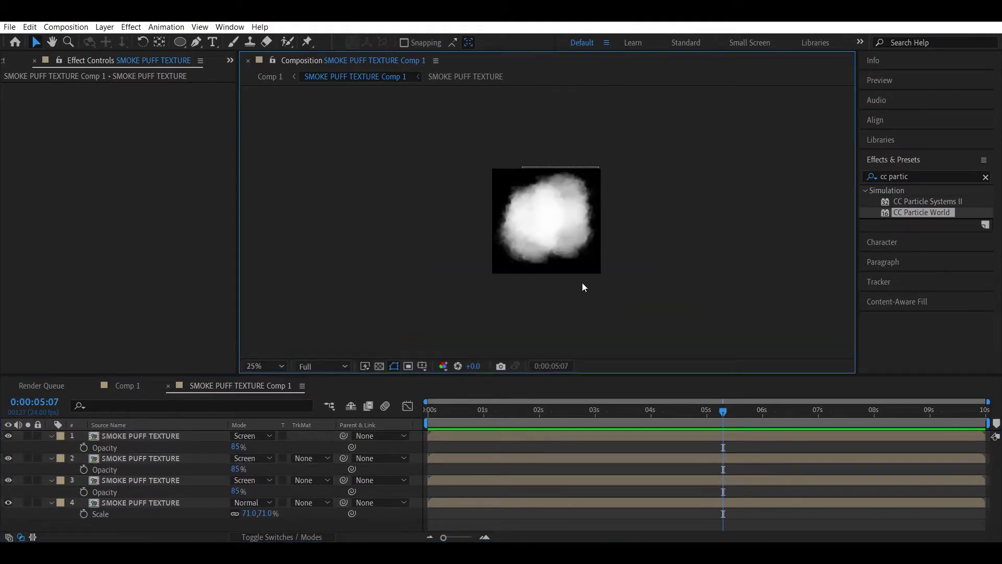
pyautogui.scroll(2, 582, 281)
pyautogui.click(266, 366)
pyautogui.click(273, 140)
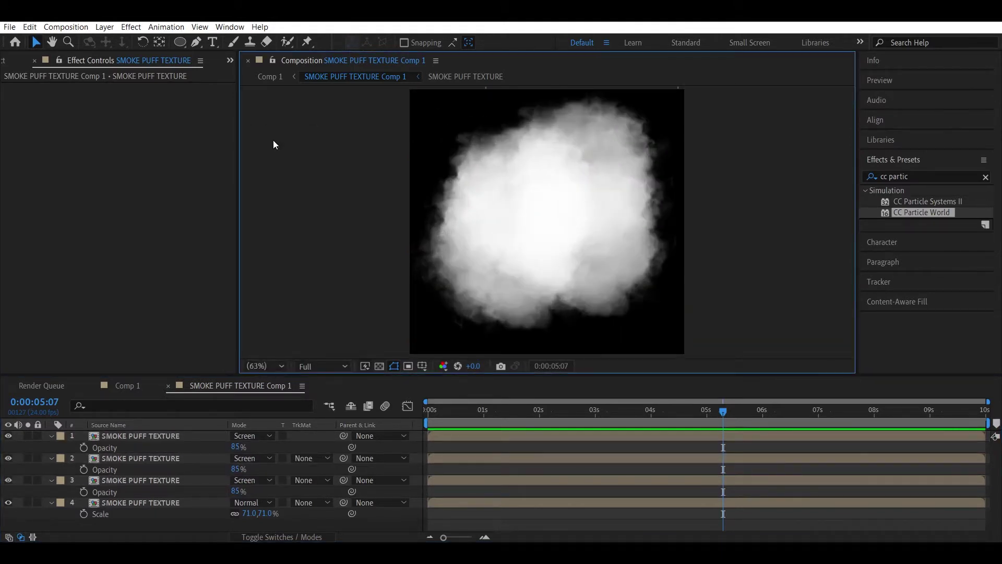
# - In Comp 1, assign SMOKE PUFF TEXTURE Comp 1 as the particle texture layer of FG CLOUDS
pyautogui.click(130, 385)
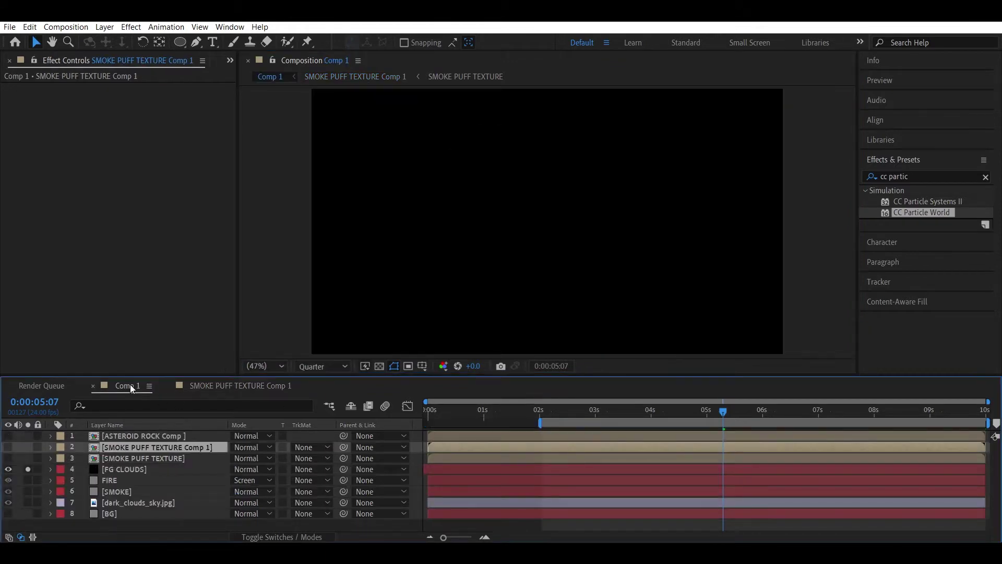
pyautogui.click(126, 469)
pyautogui.click(29, 243)
pyautogui.click(154, 254)
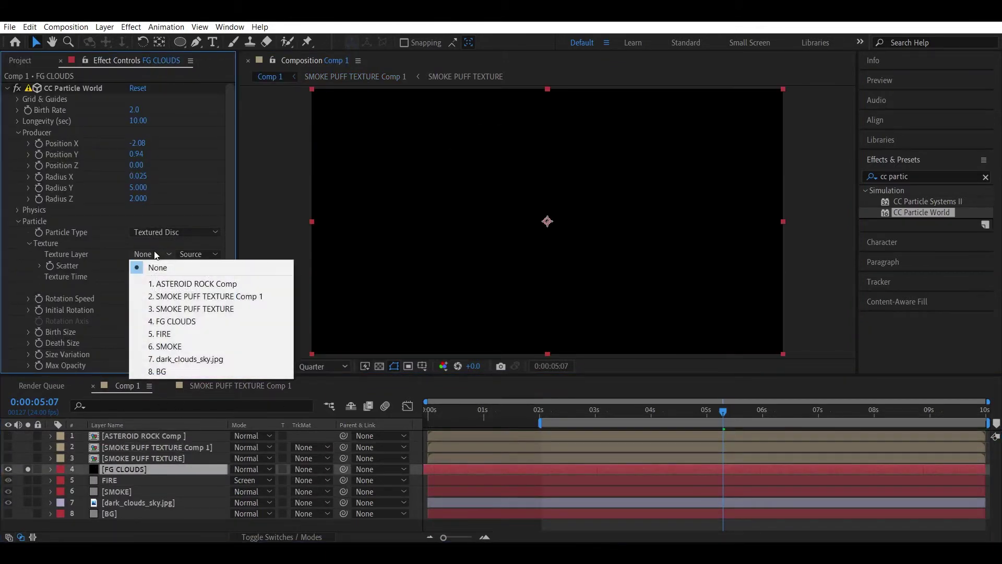
pyautogui.click(173, 296)
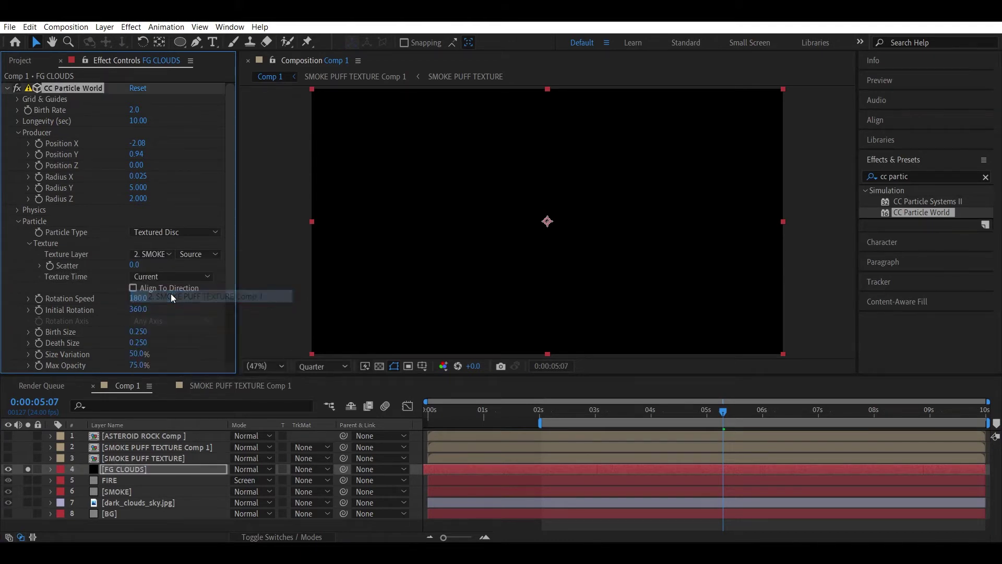
# - Rename the SMOKE PUFF TEXTURE Comp 1 layer as CLOUD TEXTURE
pyautogui.click(128, 449)
pyautogui.press('Return')
pyautogui.write('VLOUD TEXTURE')
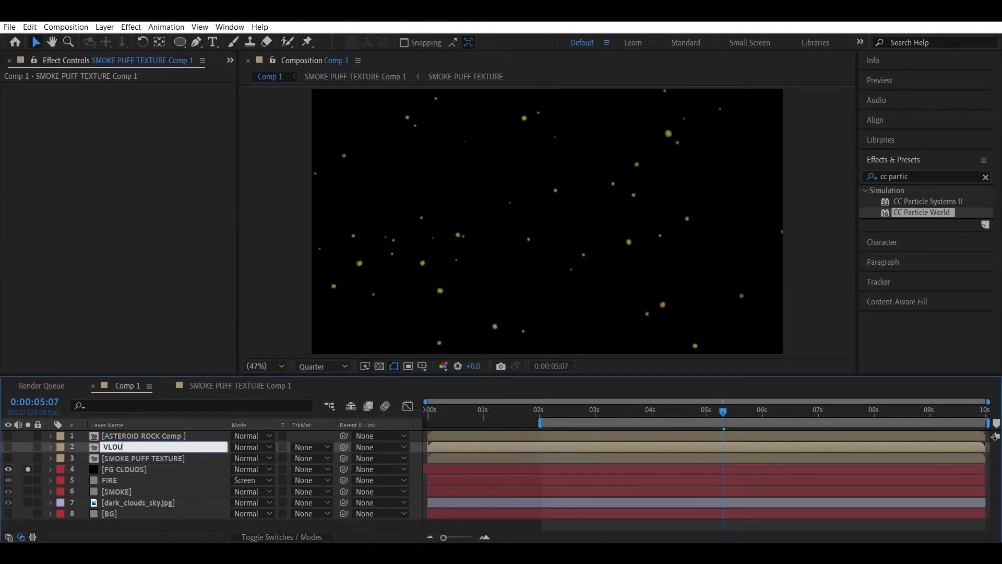
pyautogui.press('Return')
pyautogui.press('Return')
pyautogui.write('CLOUD TEXTURE')
pyautogui.press('Return')
# - Set both the birth size and the death size of the FG CLOUDS particles to 15
pyautogui.click(167, 458)
pyautogui.click(156, 469)
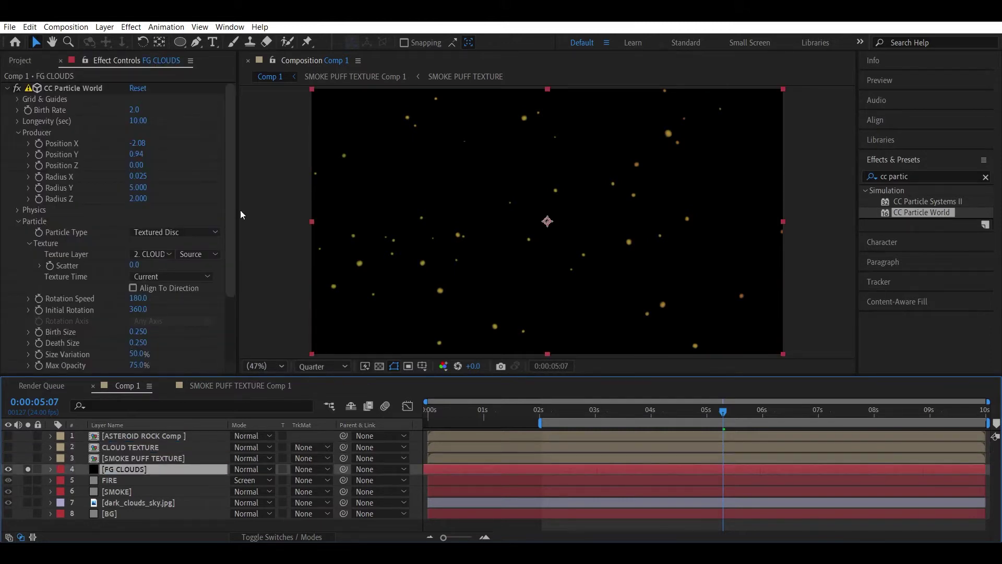
pyautogui.scroll(-3, 157, 234)
pyautogui.click(132, 245)
pyautogui.write('15')
pyautogui.press('Return')
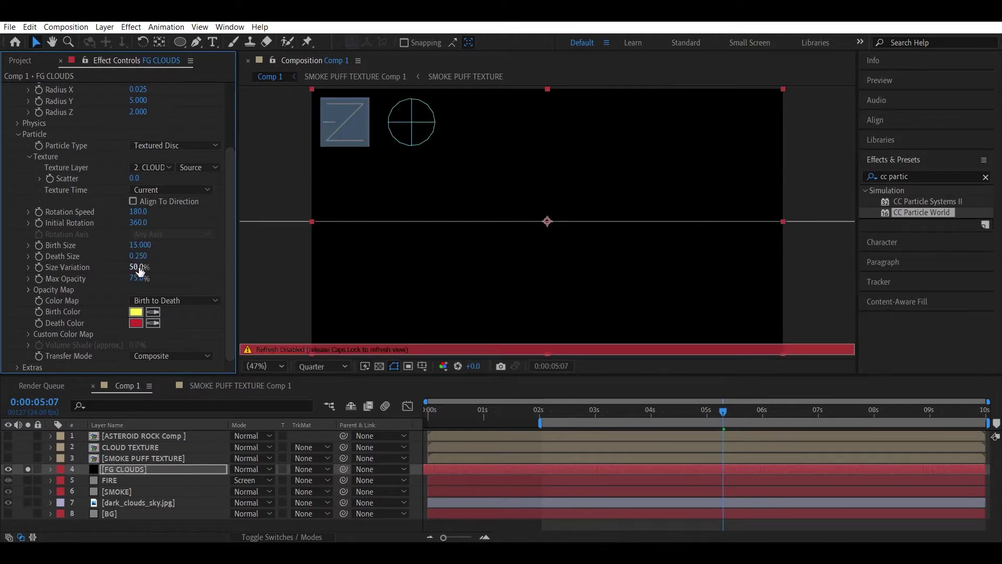
pyautogui.click(138, 257)
pyautogui.write('15')
pyautogui.press('Return')
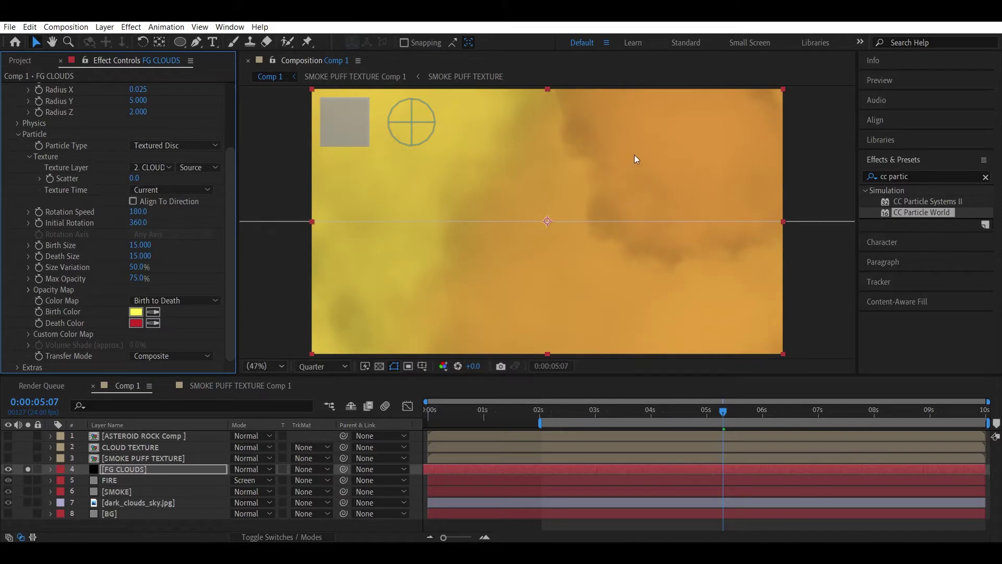
# - Change the birth color and death color of the FG CLOUDS particles to white
pyautogui.click(137, 313)
pyautogui.click(191, 341)
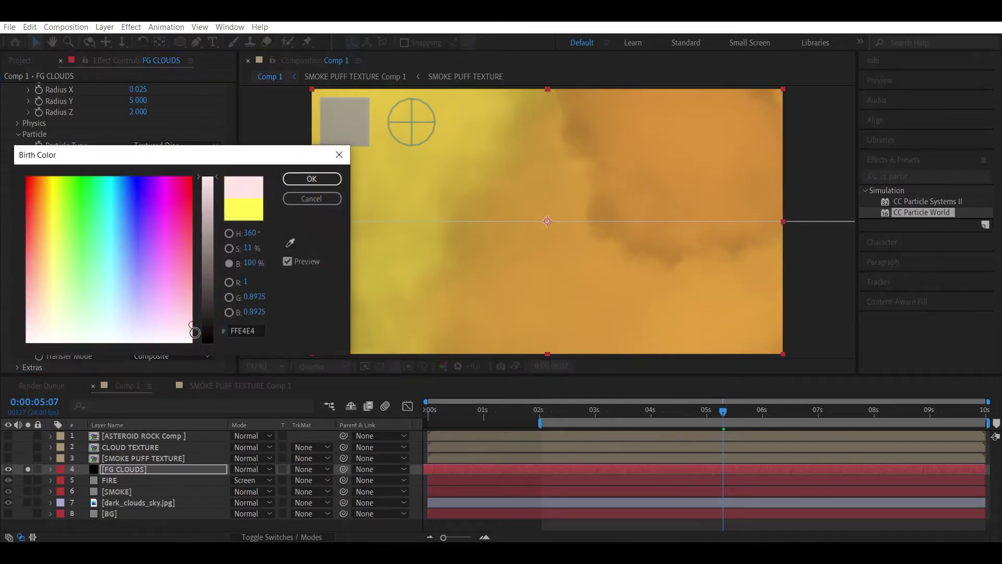
pyautogui.click(295, 180)
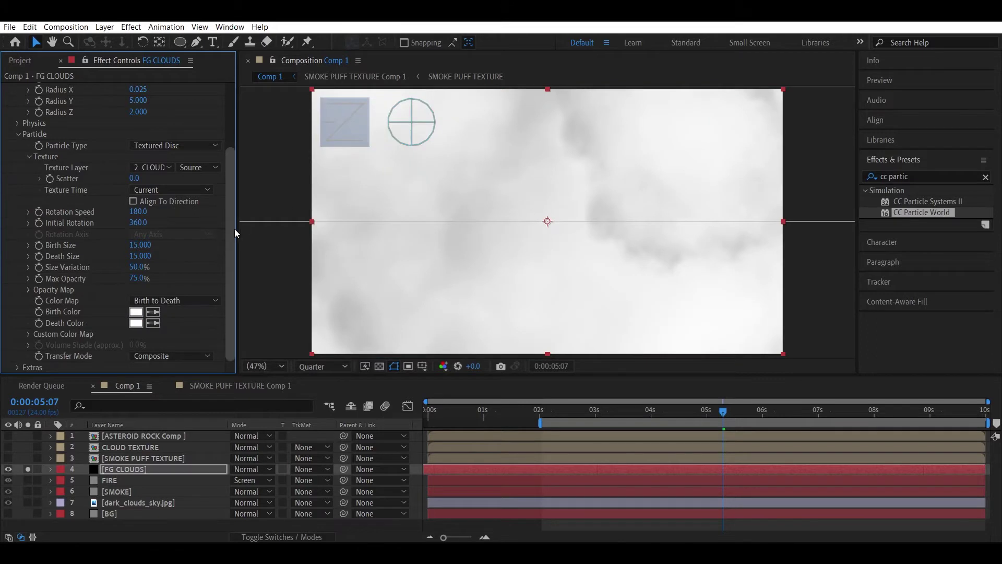
# - Set the birth rate of the FG CLOUDS particles to 0.1
pyautogui.moveTo(228, 253); pyautogui.dragTo(236, 150)
pyautogui.click(135, 110)
pyautogui.write('0.1')
pyautogui.press('Return')
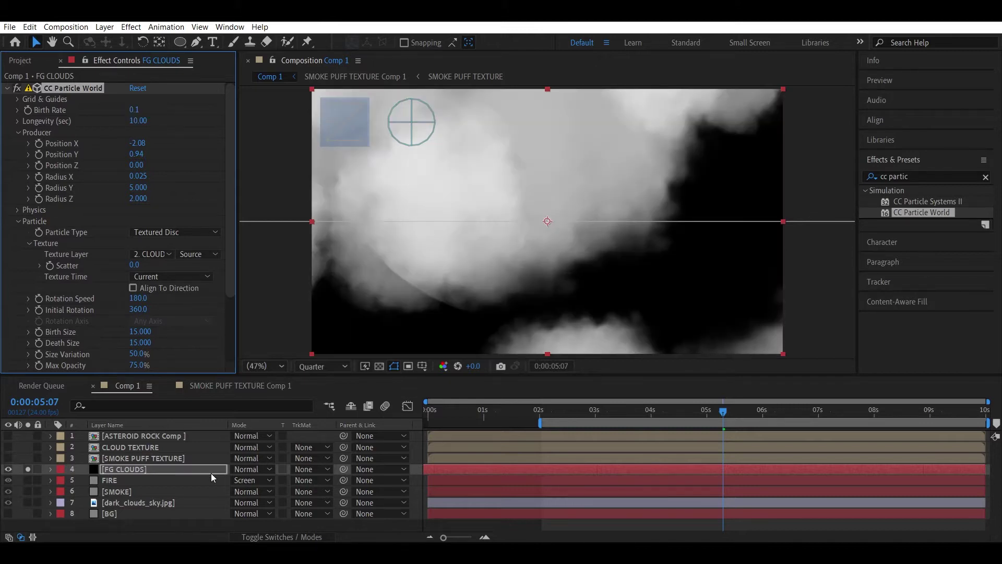
# - Change the FG CLOUDS particle type to Textured Faded Disc and preview the motion from about the 2-second mark
pyautogui.click(175, 231)
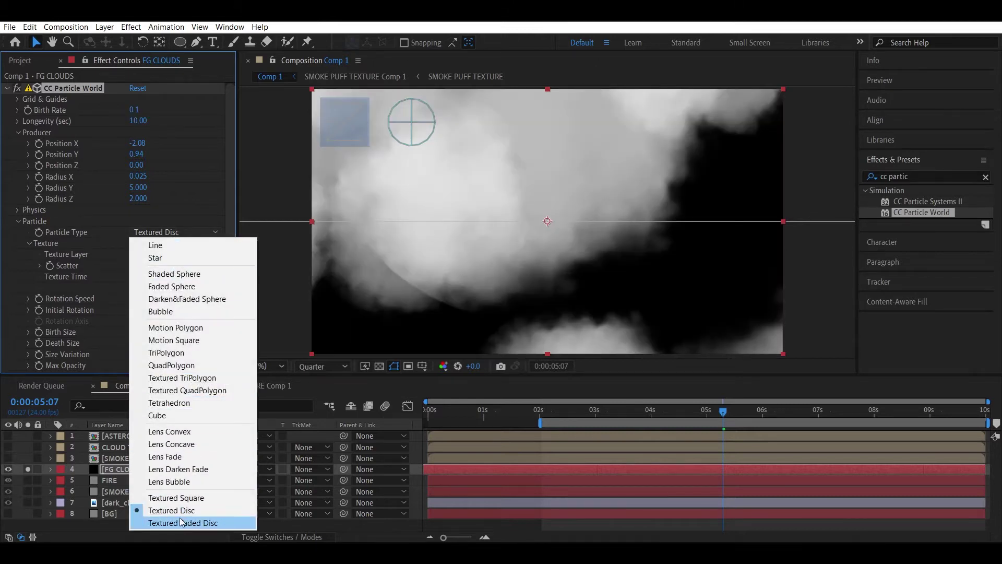
pyautogui.click(181, 522)
pyautogui.click(272, 280)
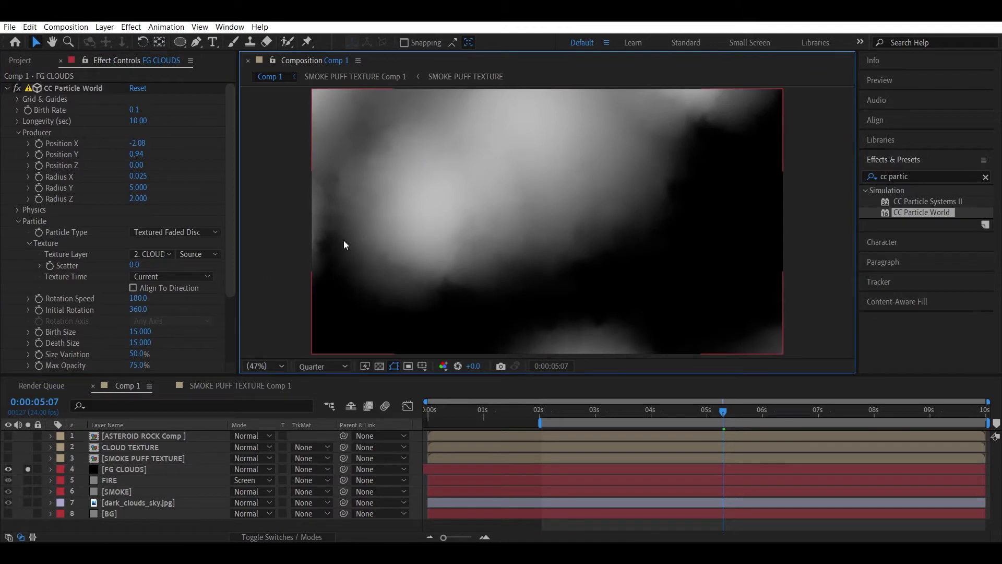
pyautogui.click(543, 412)
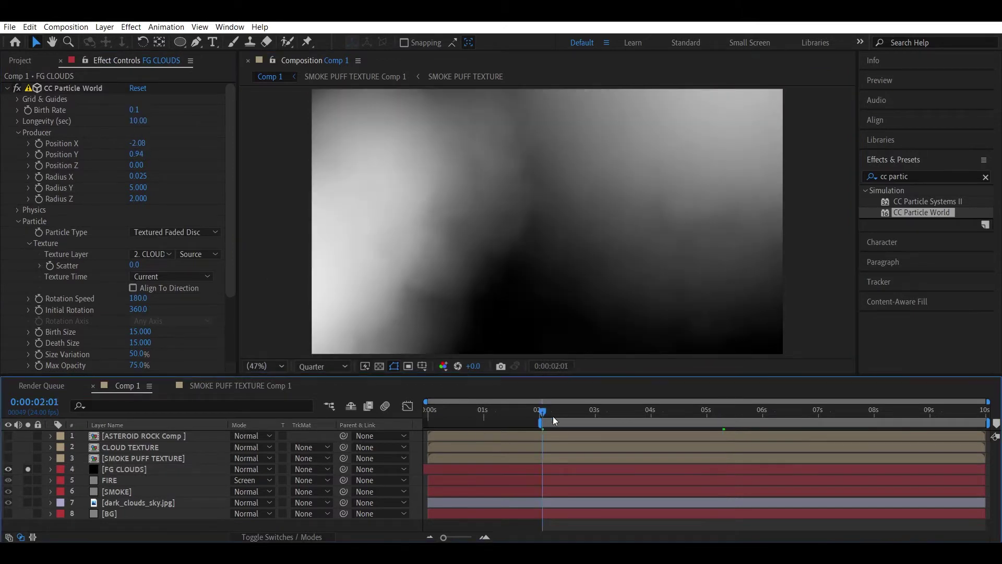
pyautogui.press('space')
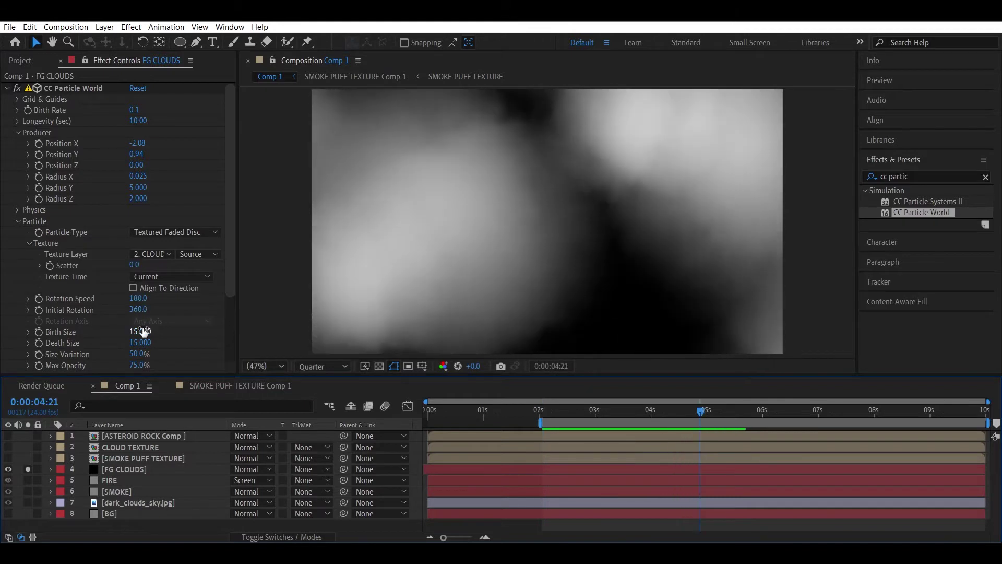
# - Set the particle rotation speed of FG CLOUDS to 0 and preview the clouds from about 2 seconds
pyautogui.moveTo(138, 305); pyautogui.dragTo(2, 281)
pyautogui.moveTo(129, 307); pyautogui.dragTo(94, 306)
pyautogui.click(542, 414)
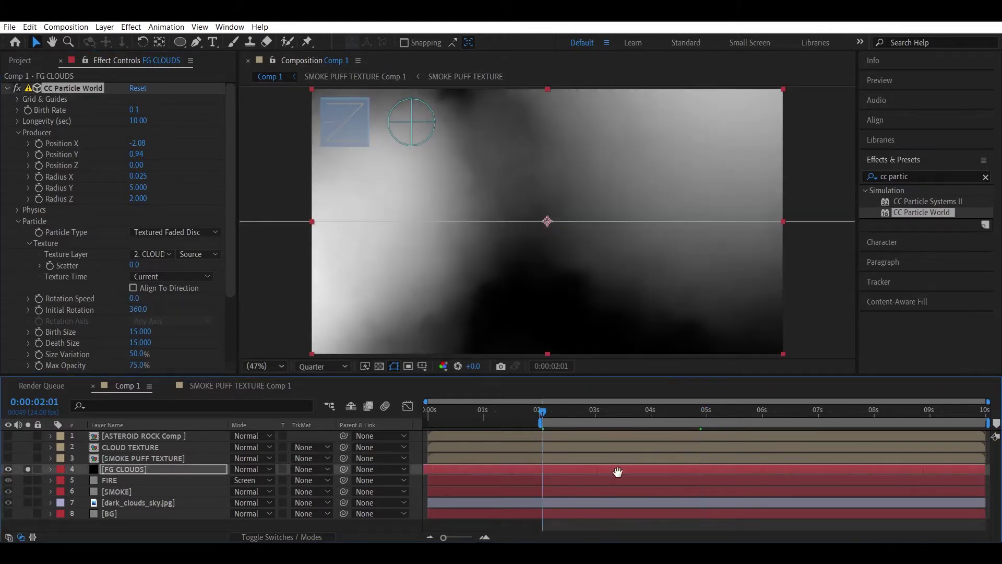
pyautogui.press('space')
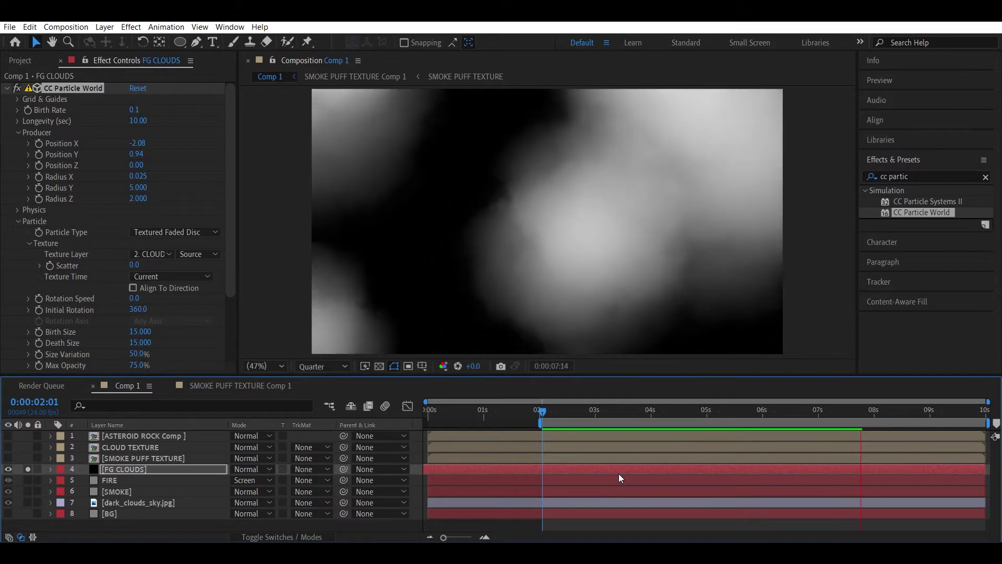
pyautogui.press('space')
# - Pre-compose the FG CLOUDS layer as FG CLOUDS and nest that again as FG CLOUDS Comp, moving all attributes each time
pyautogui.click(143, 469)
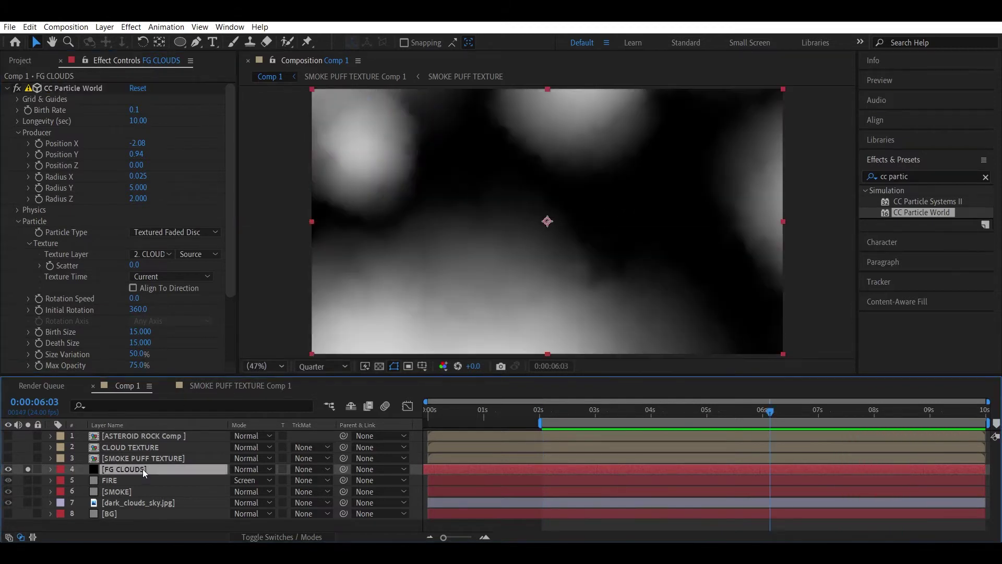
pyautogui.hotkey('ctrl', 'shift', 'c')
pyautogui.click(525, 197)
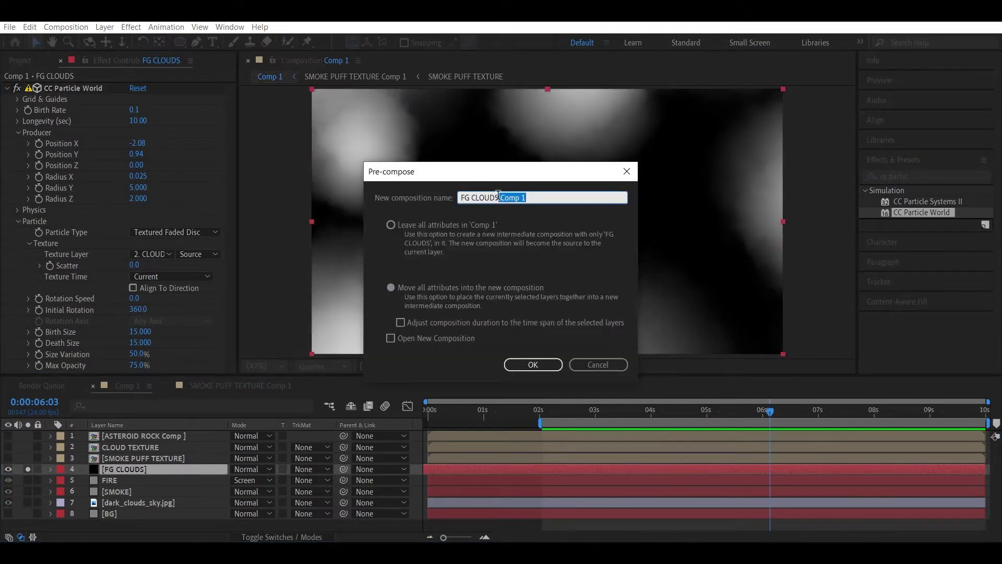
pyautogui.press('Return')
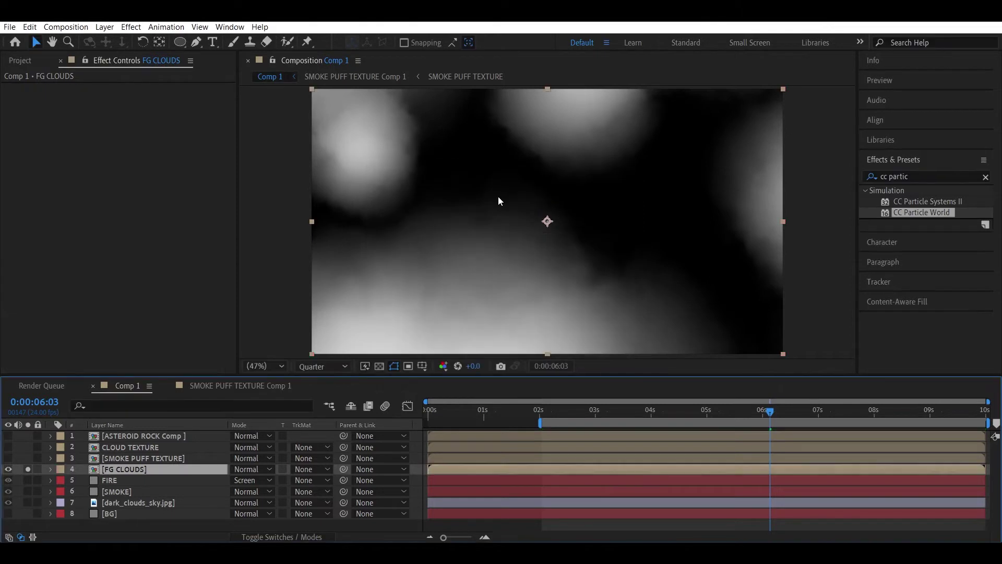
pyautogui.hotkey('ctrl', 'shift', 'c')
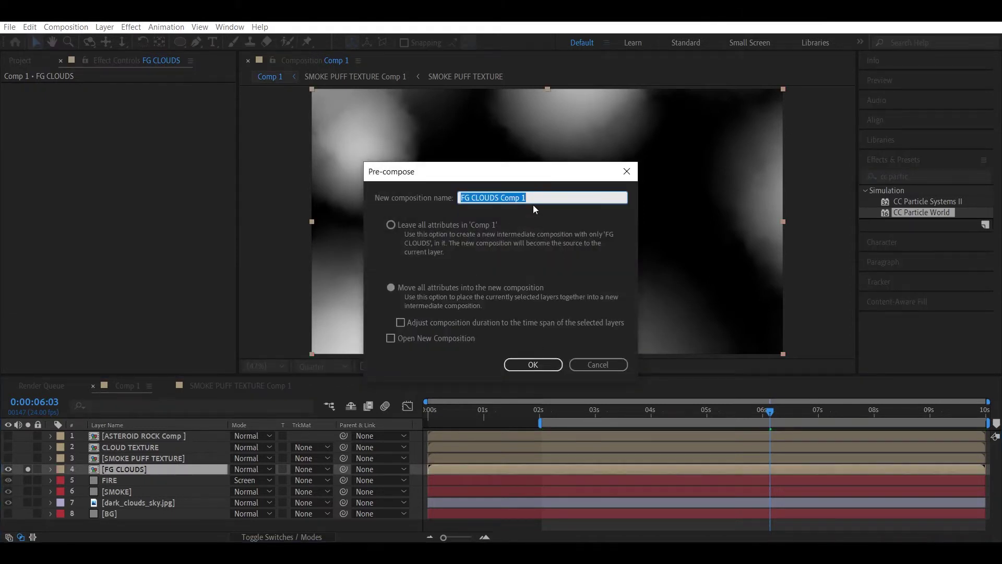
pyautogui.click(530, 366)
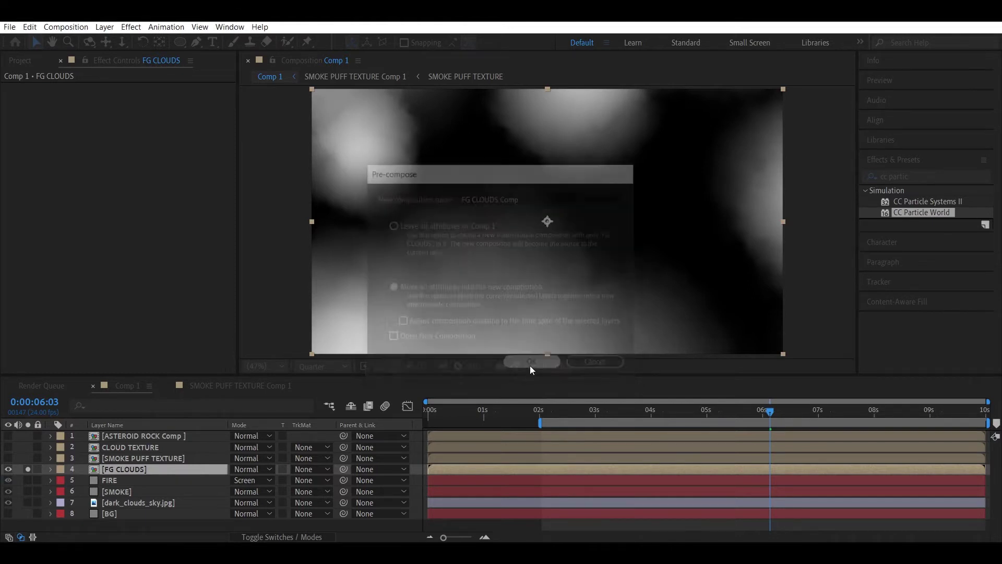
# - Open FG CLOUDS Comp, turn off solo on its FG CLOUDS layer, and duplicate that layer
pyautogui.doubleClick(161, 469)
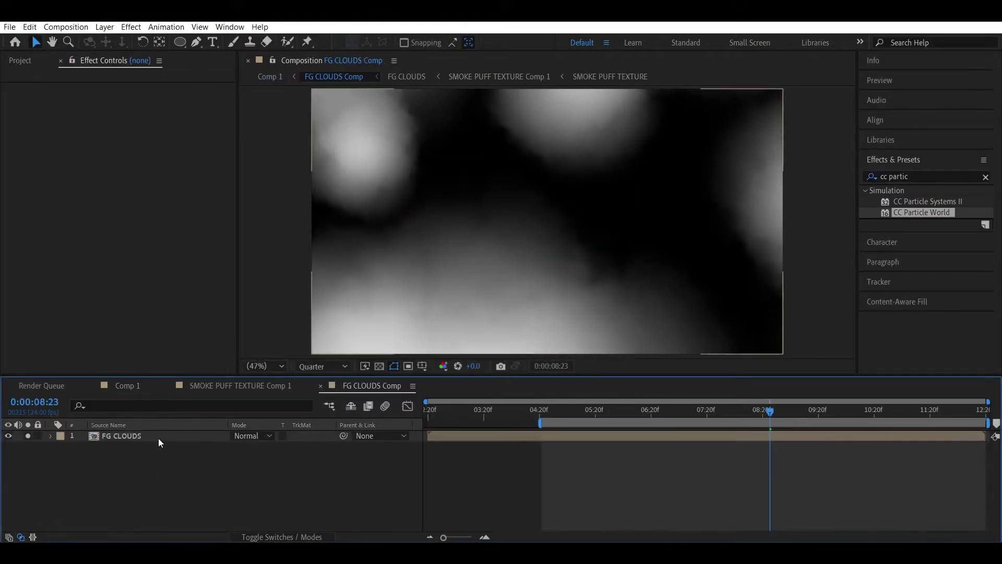
pyautogui.click(158, 437)
pyautogui.click(27, 435)
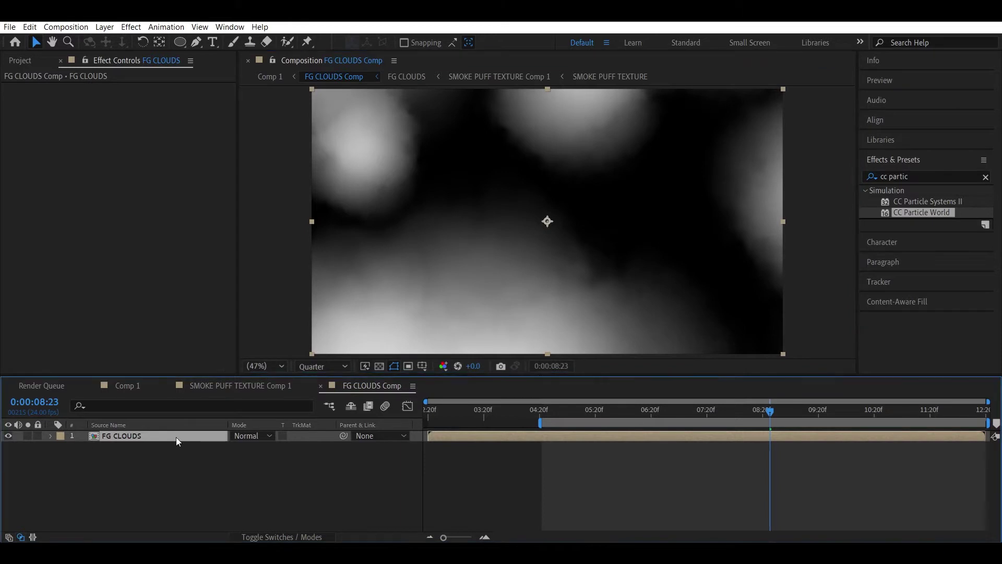
pyautogui.hotkey('ctrl', 'd')
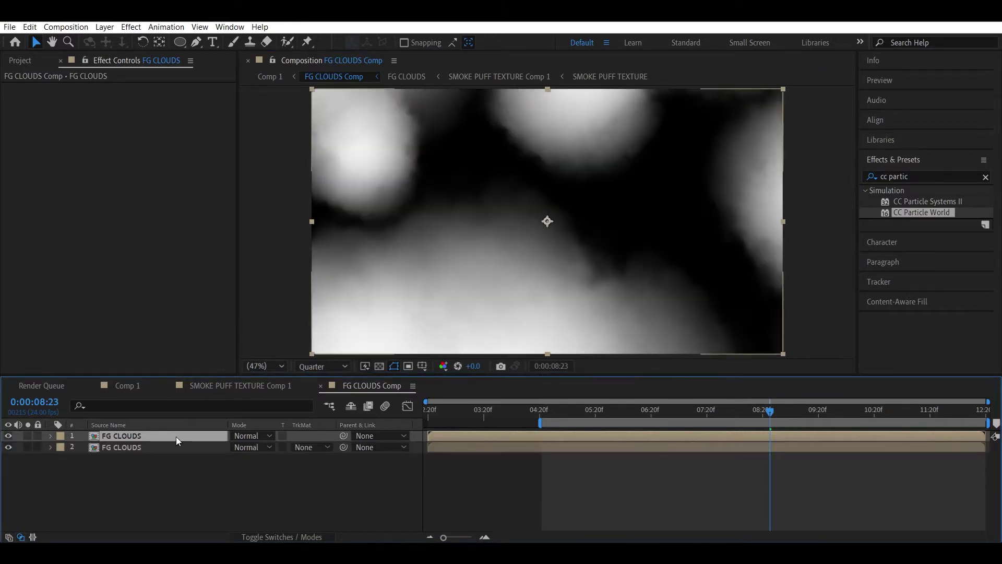
# - In Comp 1, unsolo FG CLOUDS Comp, hide dark_clouds_sky.jpg, show BG, and preview from about 2 seconds
pyautogui.click(133, 389)
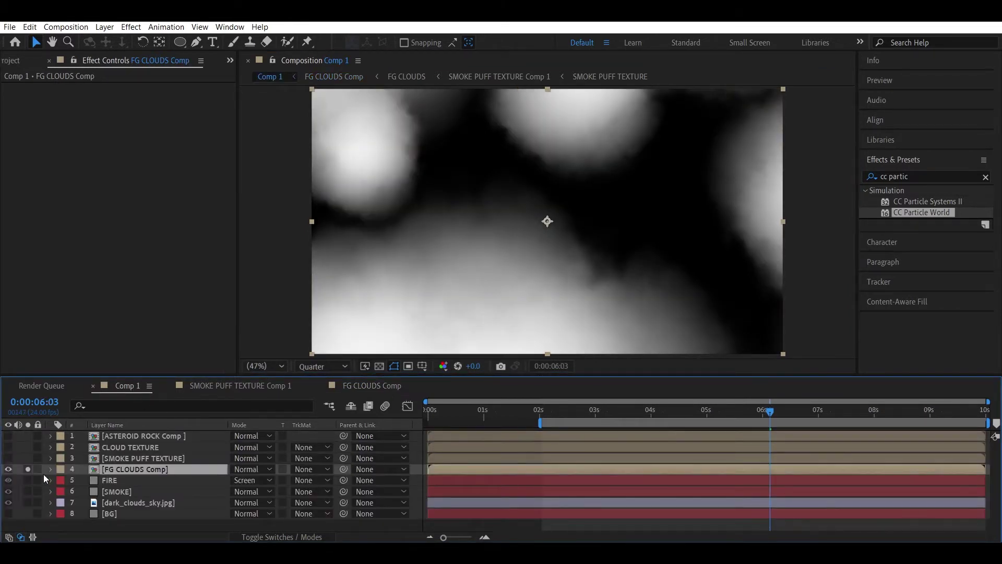
pyautogui.click(27, 469)
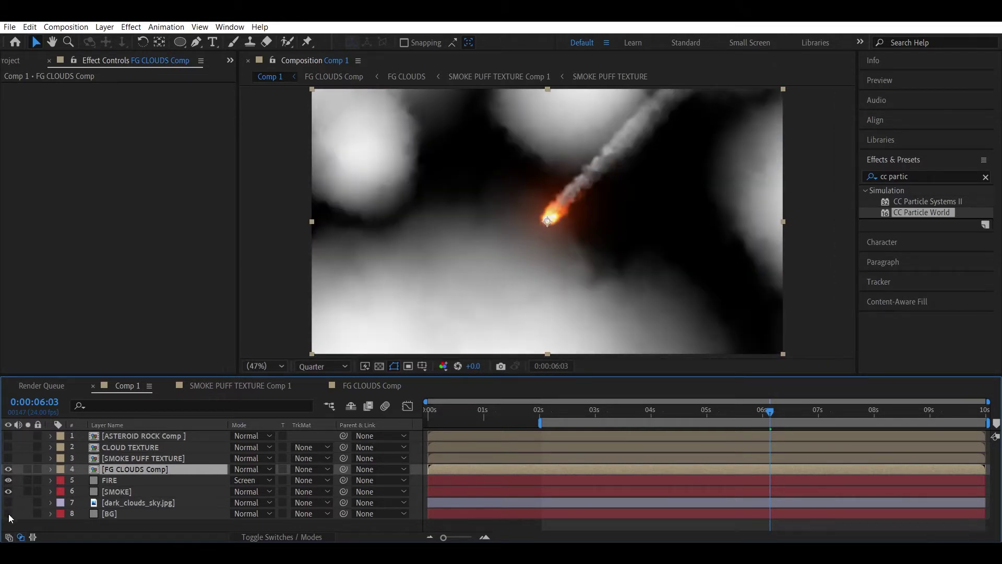
pyautogui.click(8, 514)
pyautogui.click(546, 414)
pyautogui.press('space')
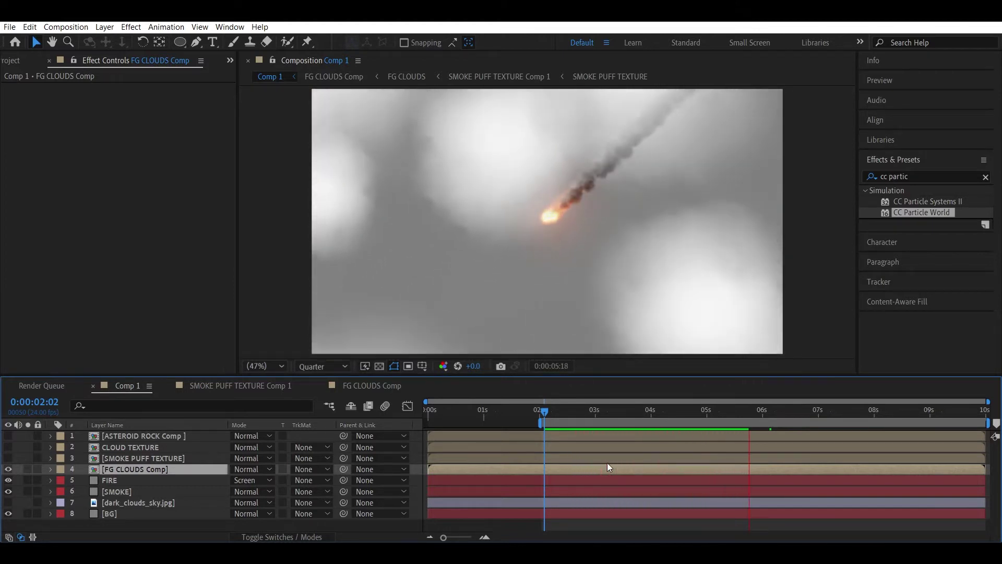
# - Open the particle layer inside the FG CLOUDS comp, set its CC Particle World producer Radius Y to 6.000, and preview it
pyautogui.press('space')
pyautogui.doubleClick(130, 469)
pyautogui.doubleClick(136, 447)
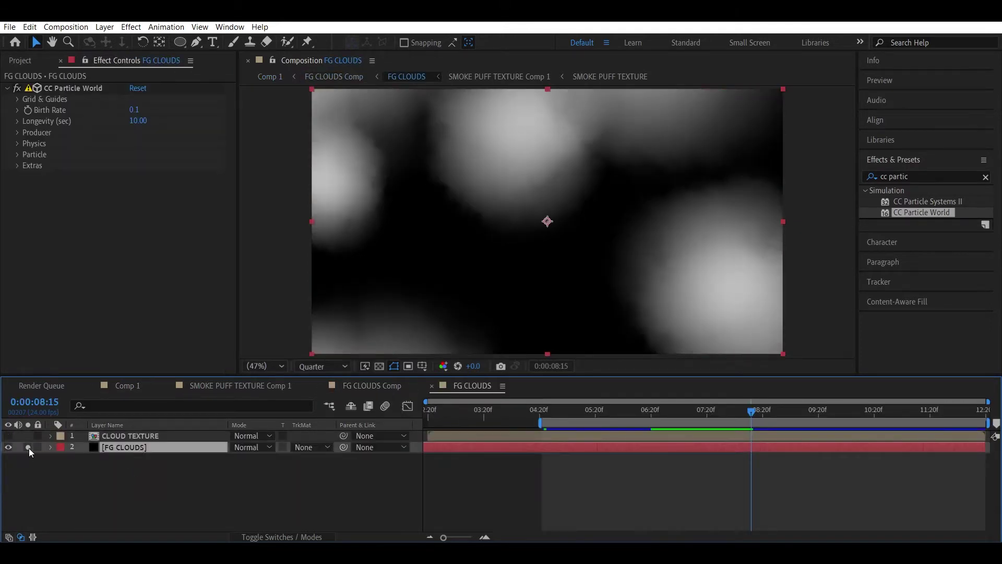
pyautogui.click(17, 132)
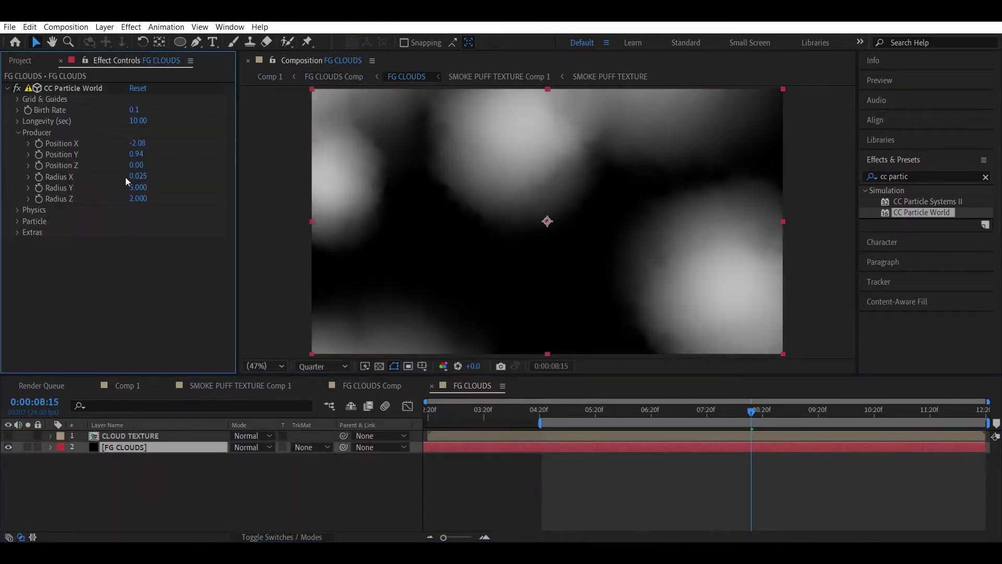
pyautogui.moveTo(143, 187); pyautogui.dragTo(153, 194)
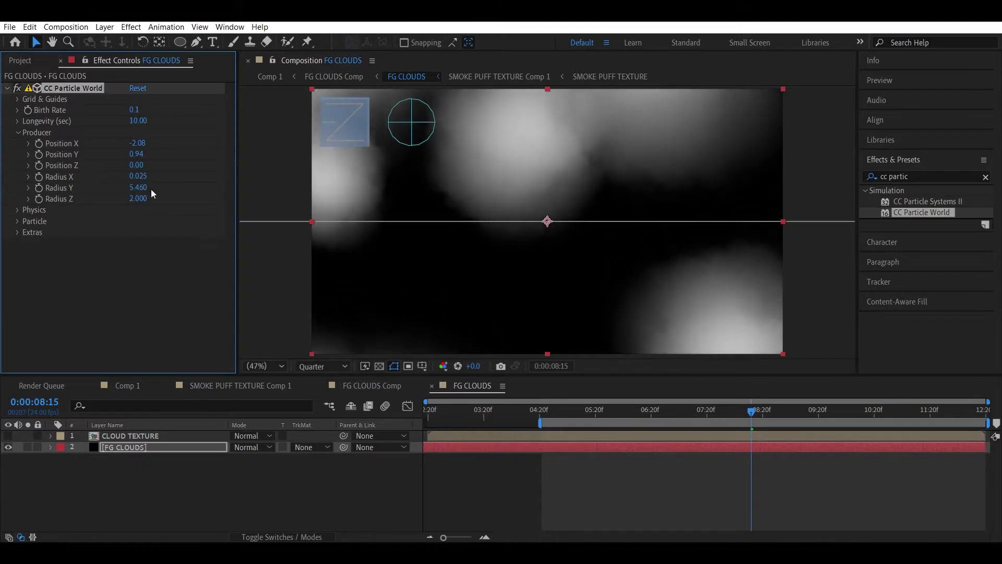
pyautogui.press('Return')
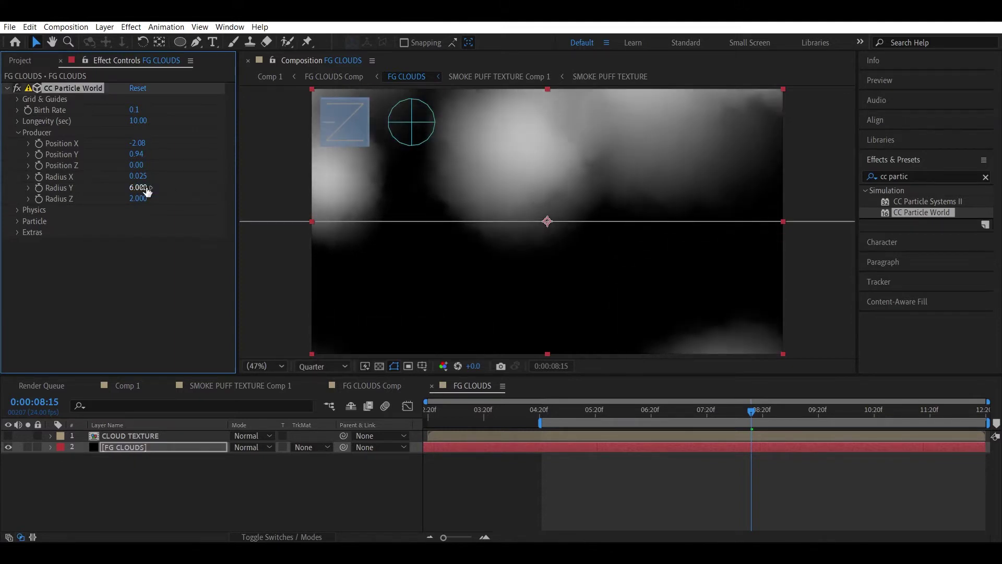
pyautogui.press('space')
# - Set the FG CLOUDS particles' Size Variation to 10% and their Transfer Mode to Screen
pyautogui.click(16, 220)
pyautogui.scroll(-1, 31, 221)
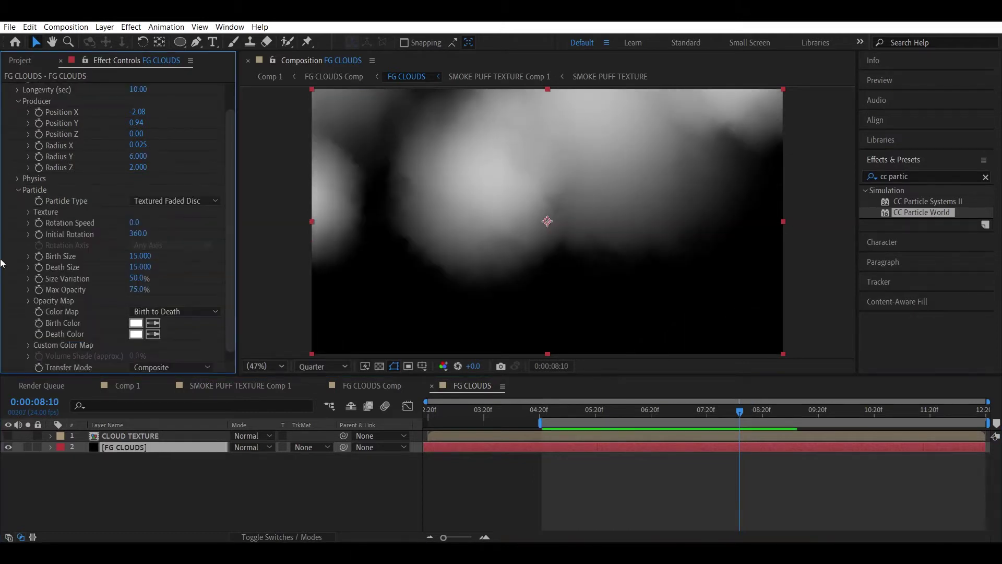
pyautogui.moveTo(136, 279); pyautogui.dragTo(88, 279)
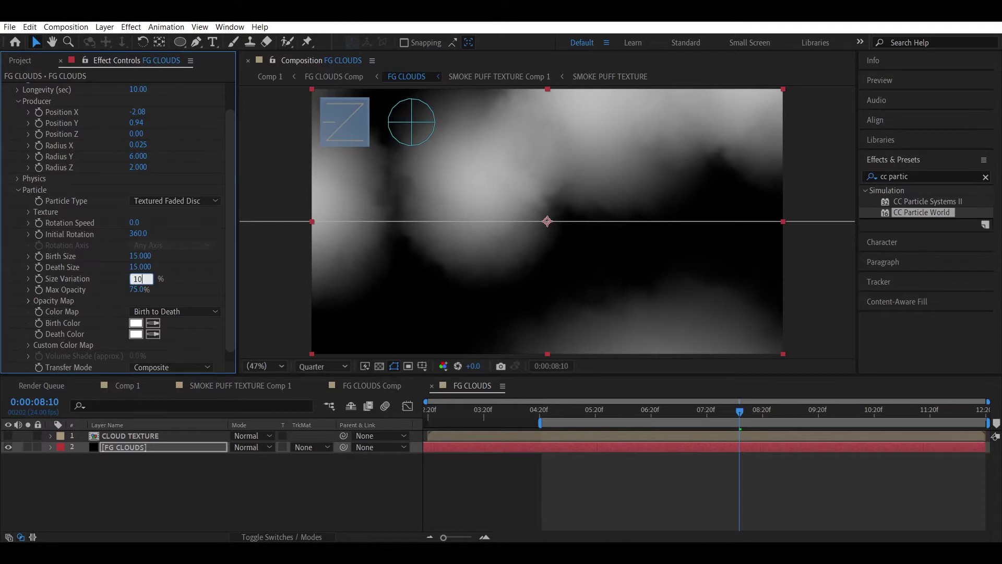
pyautogui.write('10')
pyautogui.press('Return')
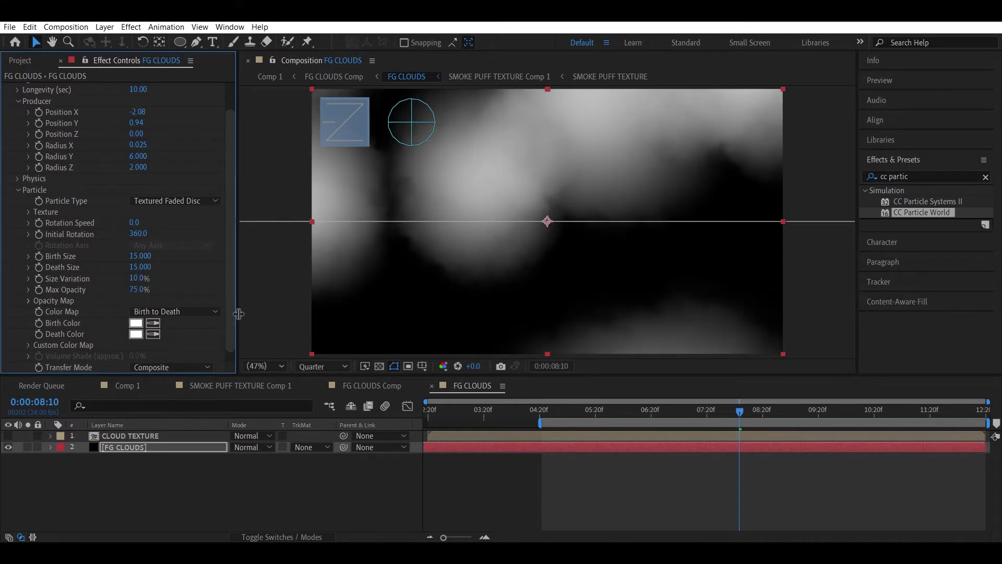
pyautogui.scroll(-1, 230, 312)
pyautogui.click(190, 358)
pyautogui.click(181, 383)
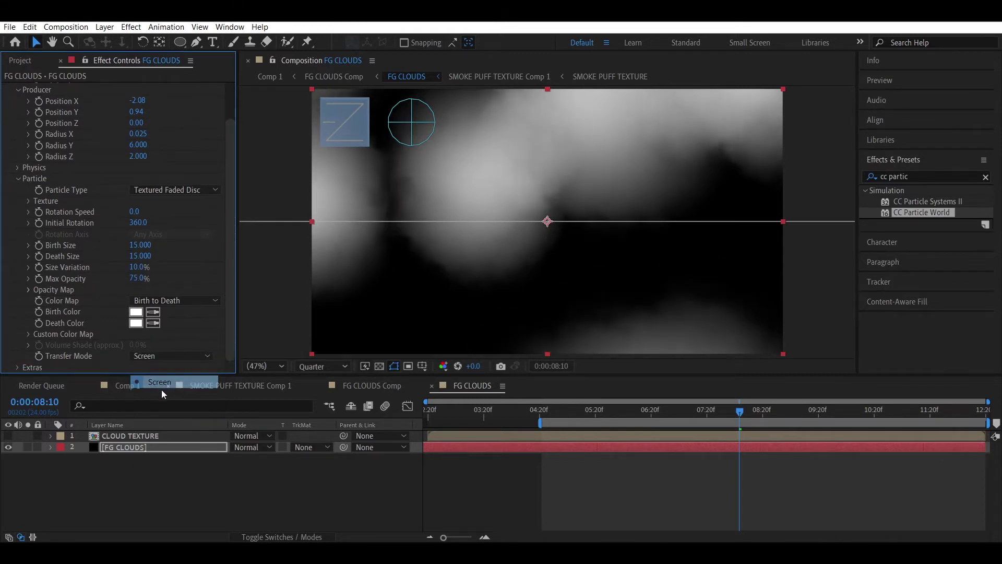
# - Preview Comp 1 from about 2 seconds, and swap the background by showing dark_clouds_sky.jpg and hiding BG
pyautogui.click(126, 385)
pyautogui.click(544, 409)
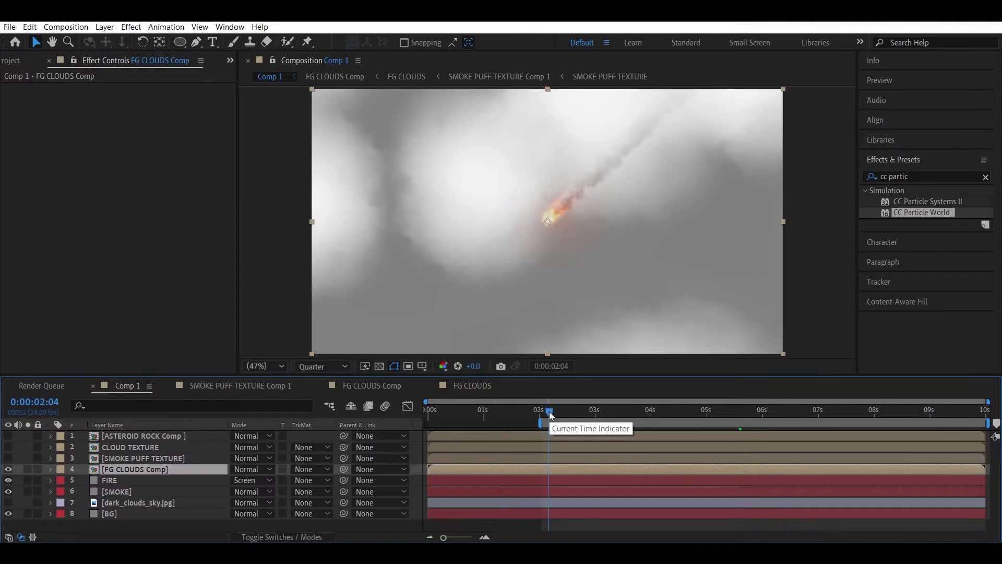
pyautogui.press('space')
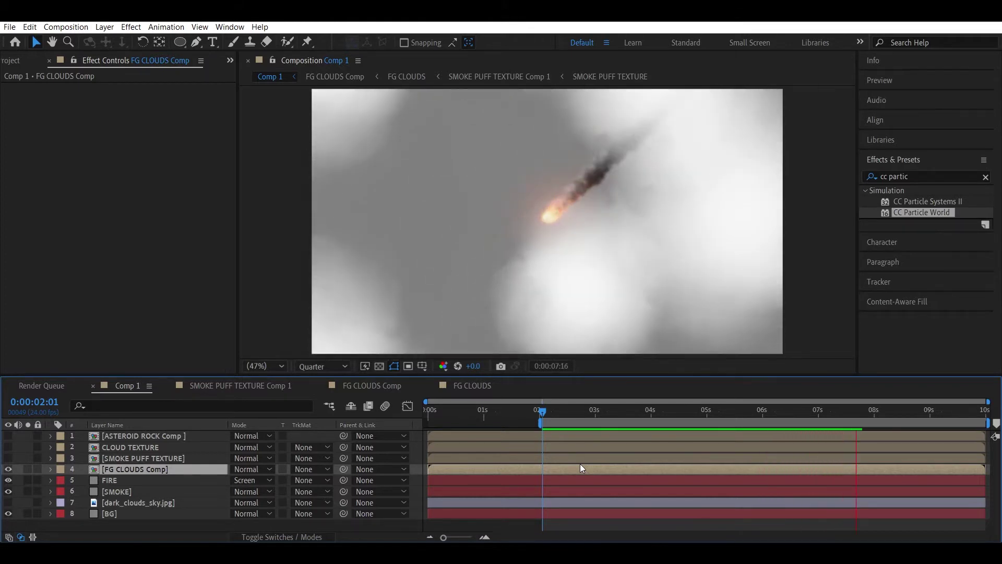
pyautogui.press('space')
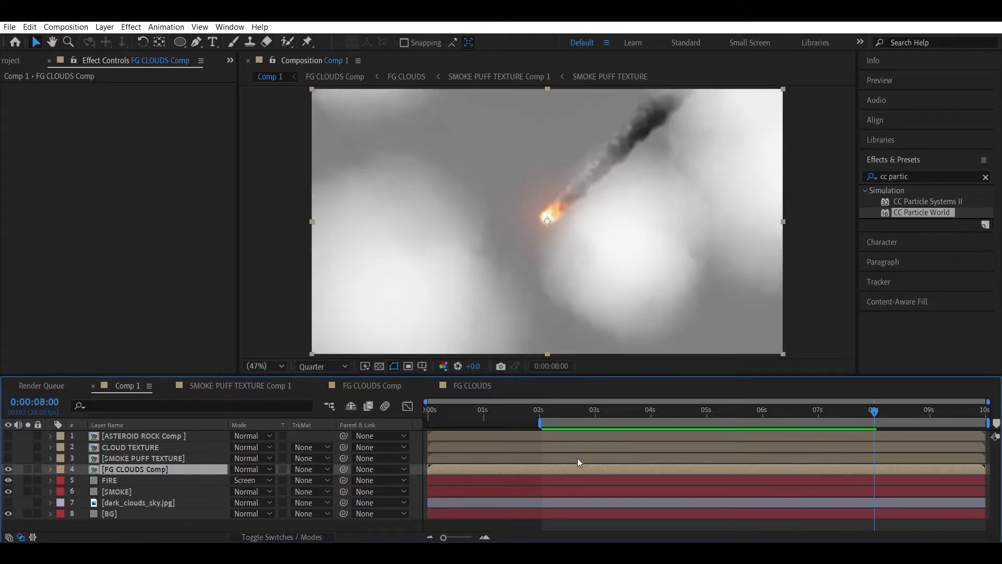
pyautogui.click(8, 503)
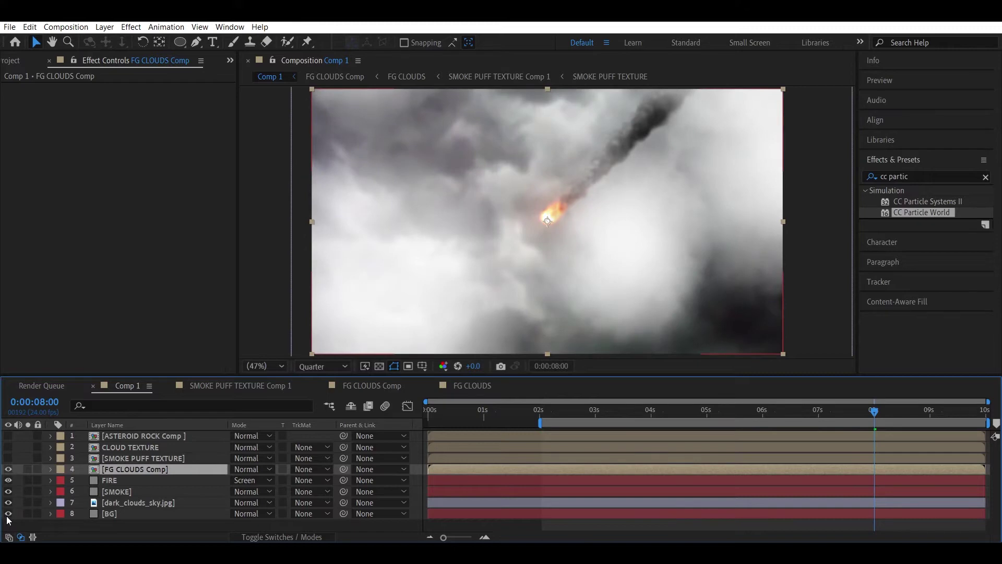
# - Apply Curves to FG CLOUDS Comp, pull the RGB curve far down to darken the clouds, and preview from about 2 seconds
pyautogui.click(901, 176)
pyautogui.write('curves')
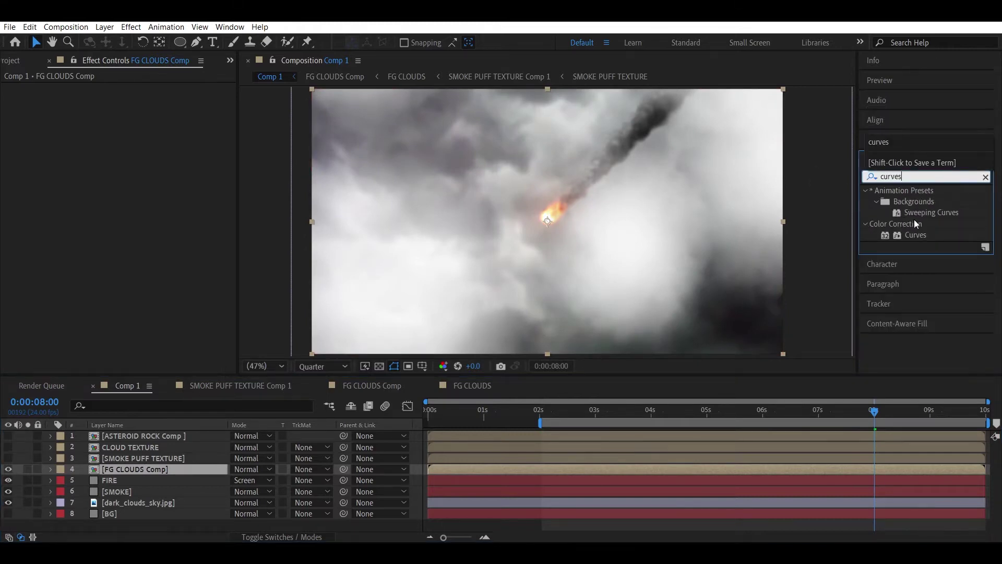
pyautogui.moveTo(915, 235); pyautogui.dragTo(170, 472)
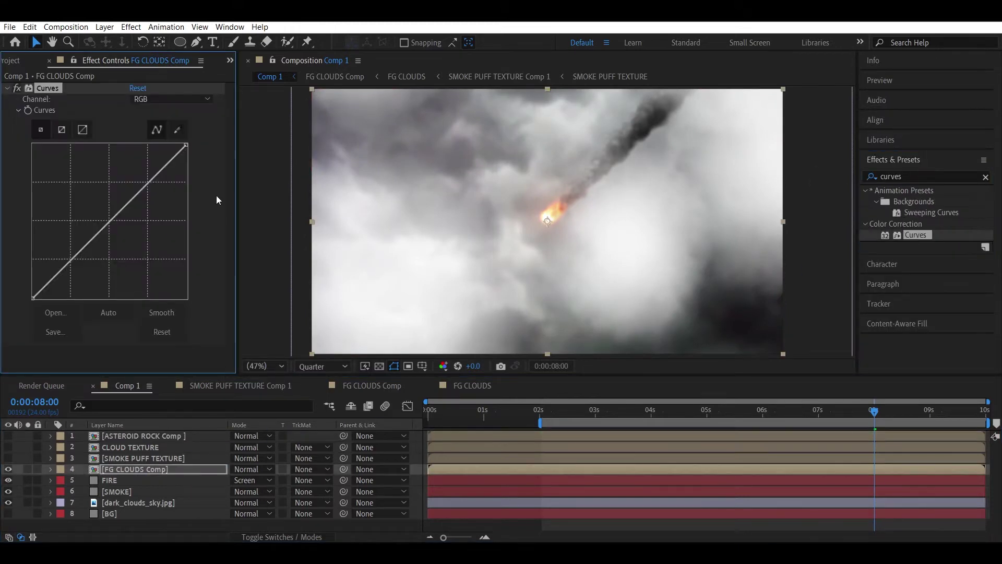
pyautogui.moveTo(185, 147); pyautogui.dragTo(197, 278)
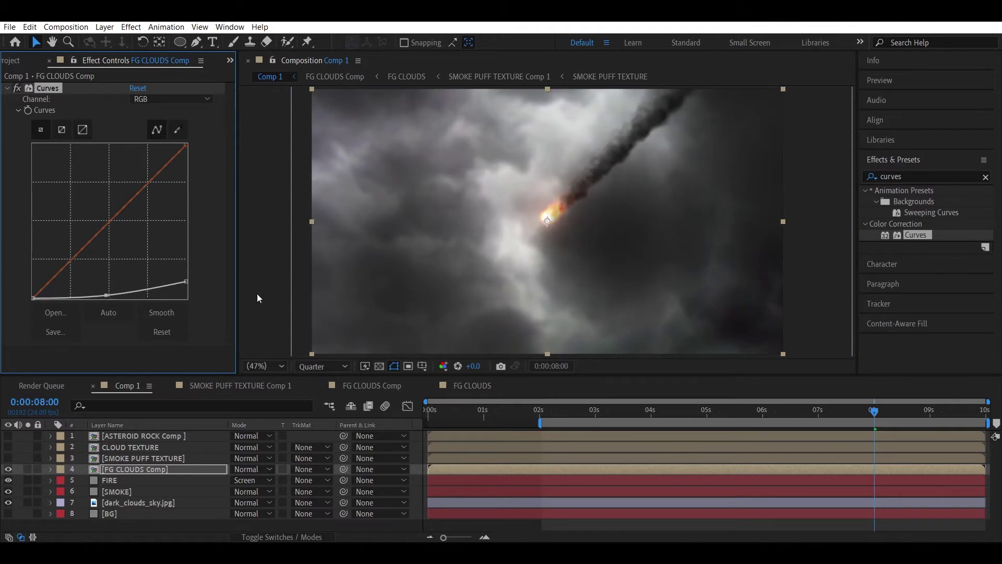
pyautogui.click(546, 410)
pyautogui.press('space')
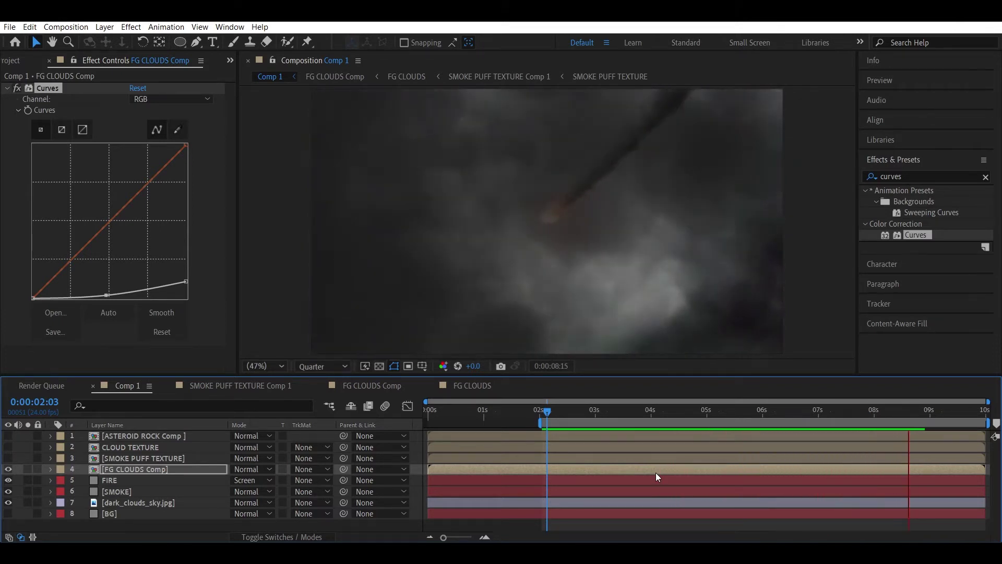
pyautogui.press('space')
# - Apply Curves to dark_clouds_sky.jpg, lower the white end by about a quarter, lift the midtones, and preview the scene
pyautogui.click(144, 502)
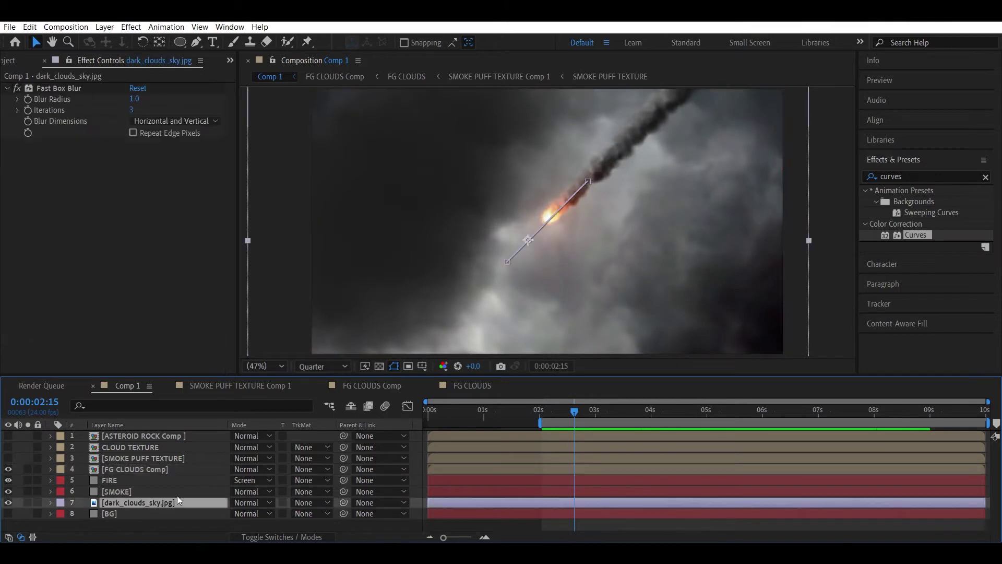
pyautogui.moveTo(916, 234); pyautogui.dragTo(28, 311)
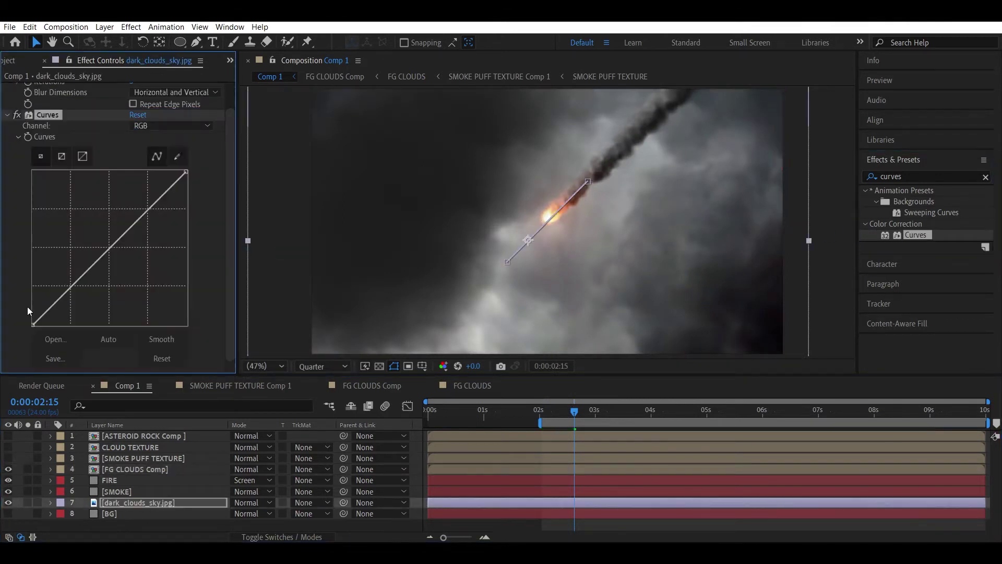
pyautogui.moveTo(189, 174); pyautogui.dragTo(191, 214)
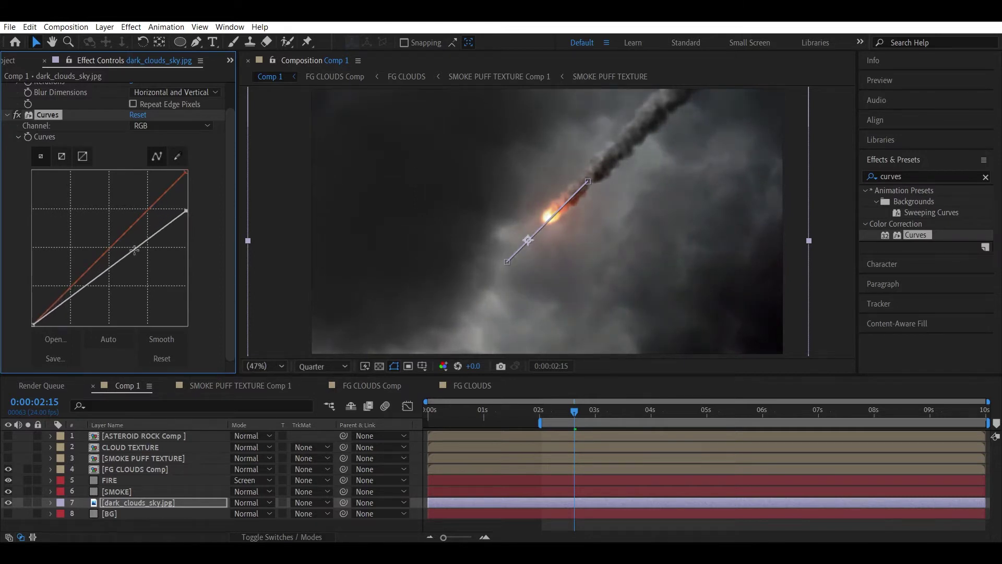
pyautogui.moveTo(134, 250); pyautogui.dragTo(127, 242)
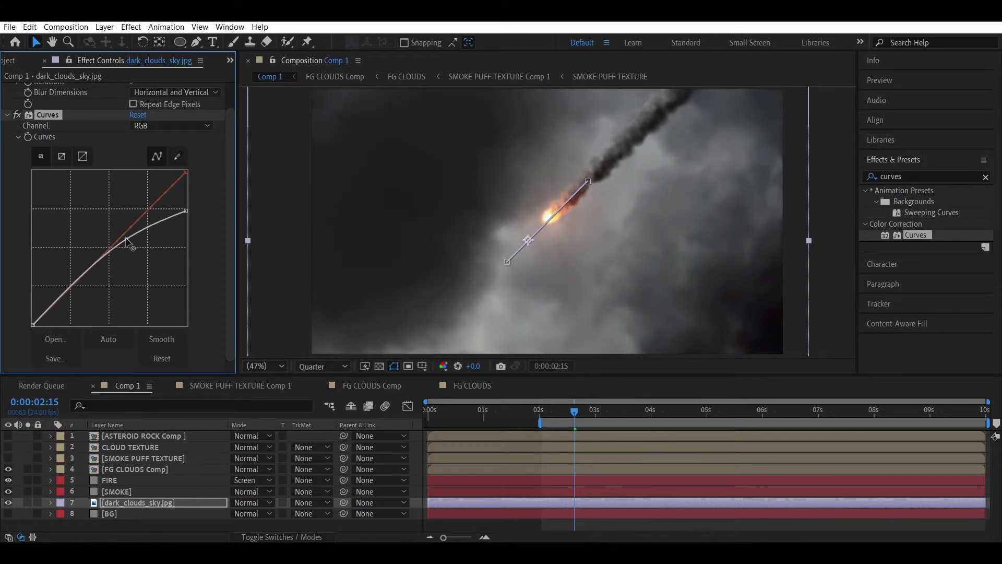
pyautogui.click(552, 414)
pyautogui.press('space')
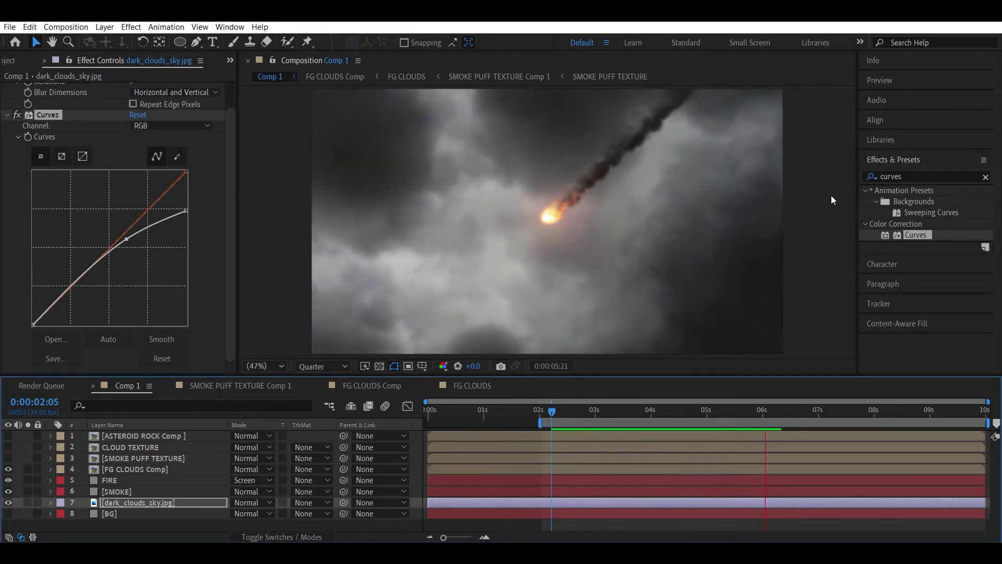
pyautogui.press('space')
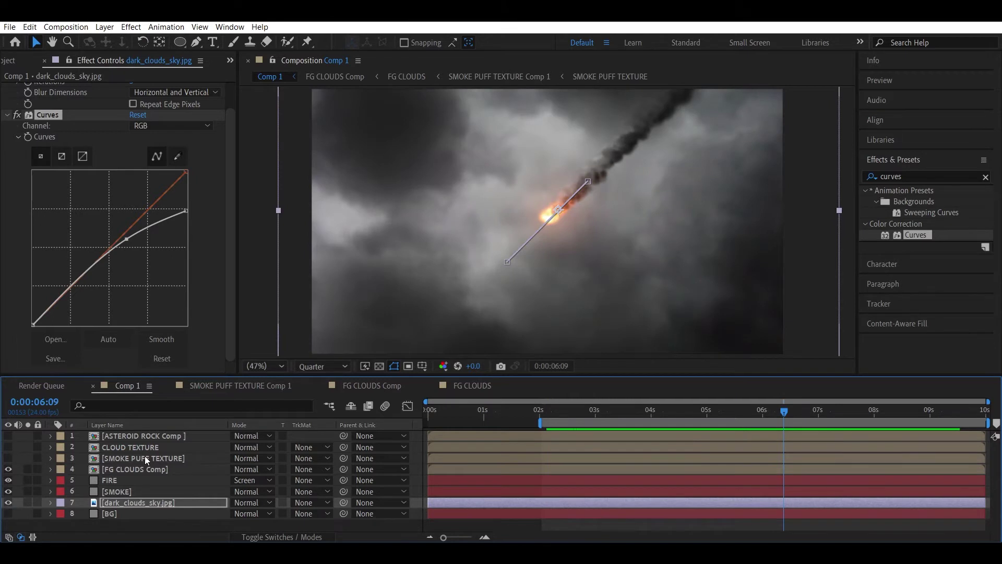
# - In FG CLOUDS Comp, apply Curves to the lower FG CLOUDS layer with a steep high-contrast RGB curve, and check it in Comp 1
pyautogui.click(145, 458)
pyautogui.doubleClick(141, 468)
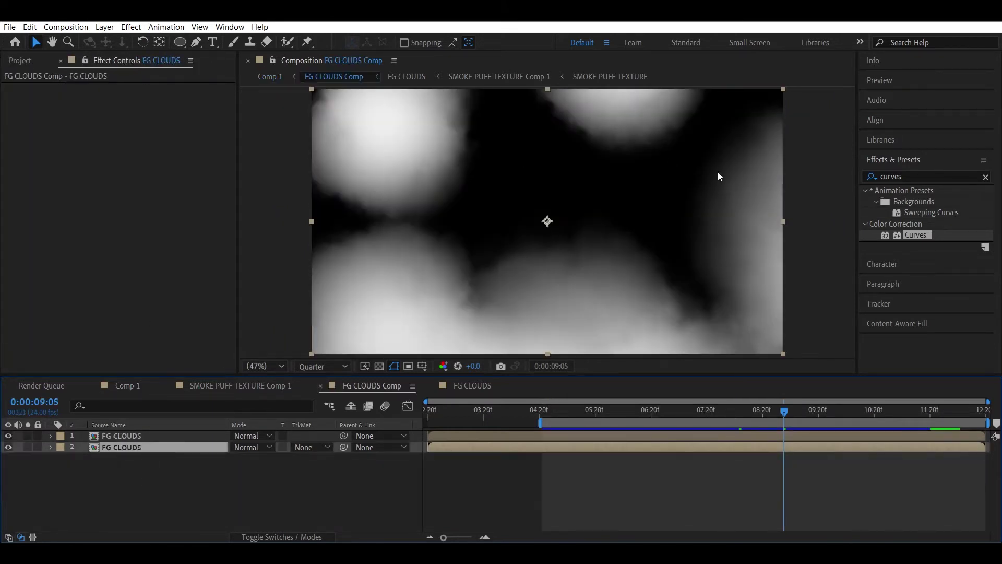
pyautogui.moveTo(919, 236); pyautogui.dragTo(159, 447)
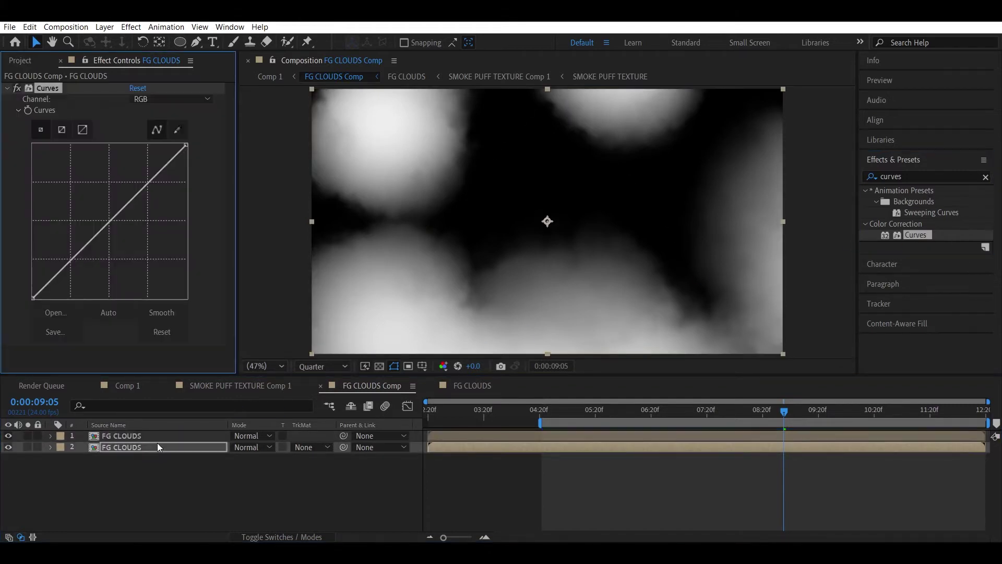
pyautogui.moveTo(80, 268); pyautogui.dragTo(170, 229)
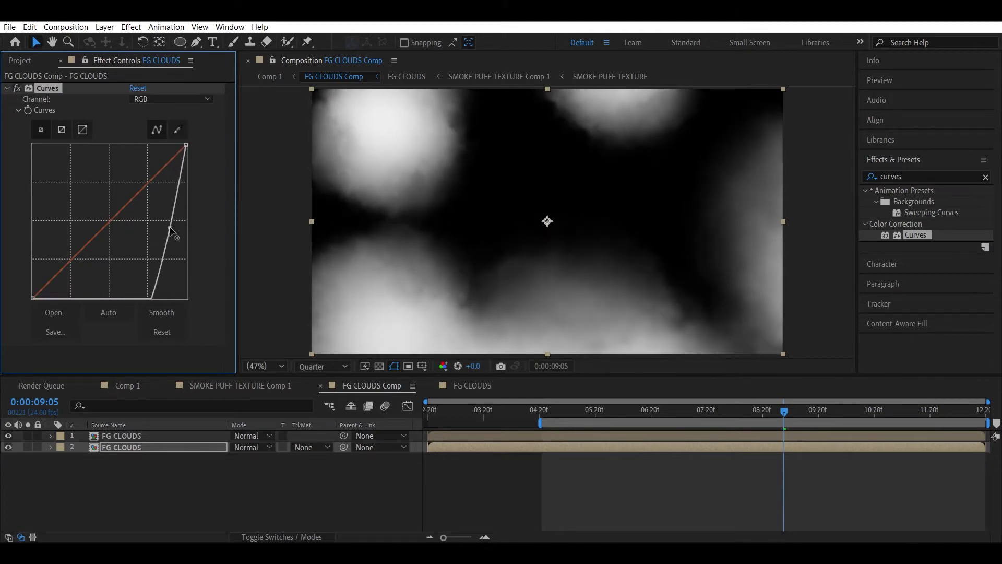
pyautogui.click(121, 386)
pyautogui.moveTo(540, 411); pyautogui.dragTo(741, 397)
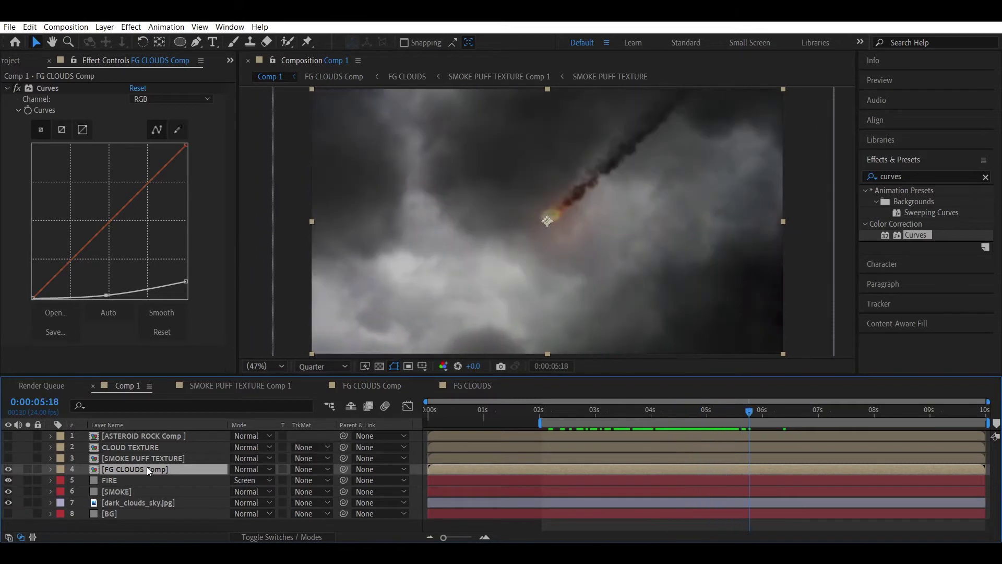
# - Open SMOKE PUFF TEXTURE Comp 1 through the nested cloud comps and set its upper three layers' opacity to 80%
pyautogui.doubleClick(146, 467)
pyautogui.doubleClick(149, 447)
pyautogui.doubleClick(150, 434)
pyautogui.keyDown('shift'); pyautogui.click(197, 484); pyautogui.keyUp('shift')
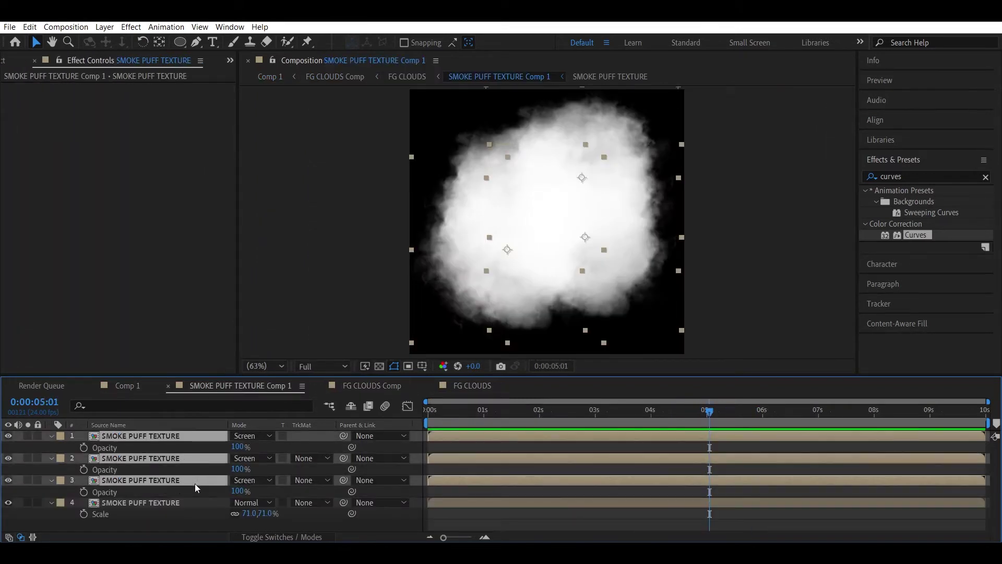
pyautogui.press('Return')
# - Rotate the four SMOKE PUFF TEXTURE layers, from first to fourth, to 37°, 38°, 51° and -5°
pyautogui.click(156, 435)
pyautogui.press('r')
pyautogui.click(173, 457)
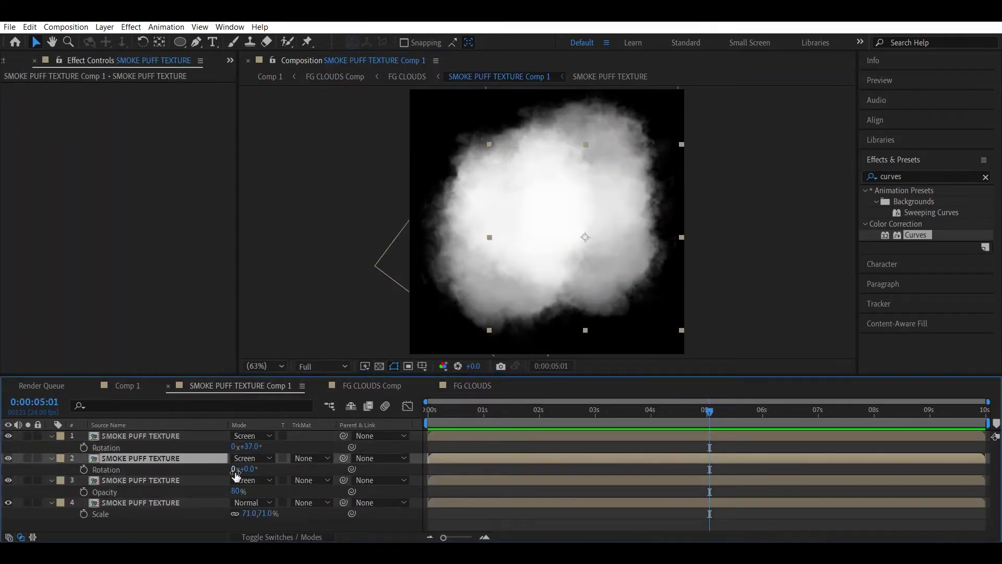
pyautogui.press('r')
pyautogui.click(209, 480)
pyautogui.click(197, 502)
pyautogui.press('r')
# - Raise the opacity of the upper three SMOKE PUFF TEXTURE layers and collapse their properties
pyautogui.click(157, 435)
pyautogui.keyDown('shift'); pyautogui.click(156, 479); pyautogui.keyUp('shift')
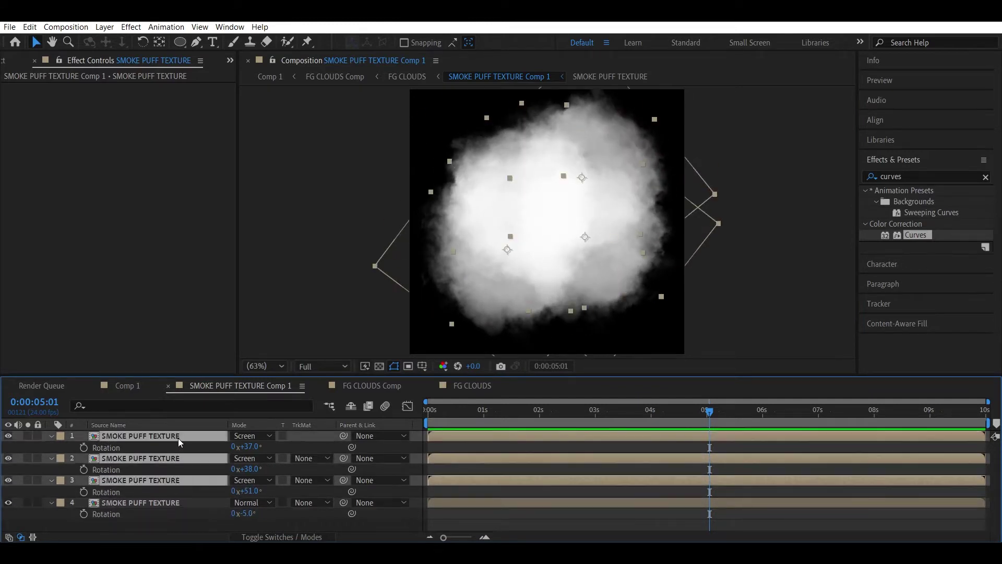
pyautogui.press('t')
pyautogui.click(51, 435)
pyautogui.click(51, 447)
pyautogui.click(51, 458)
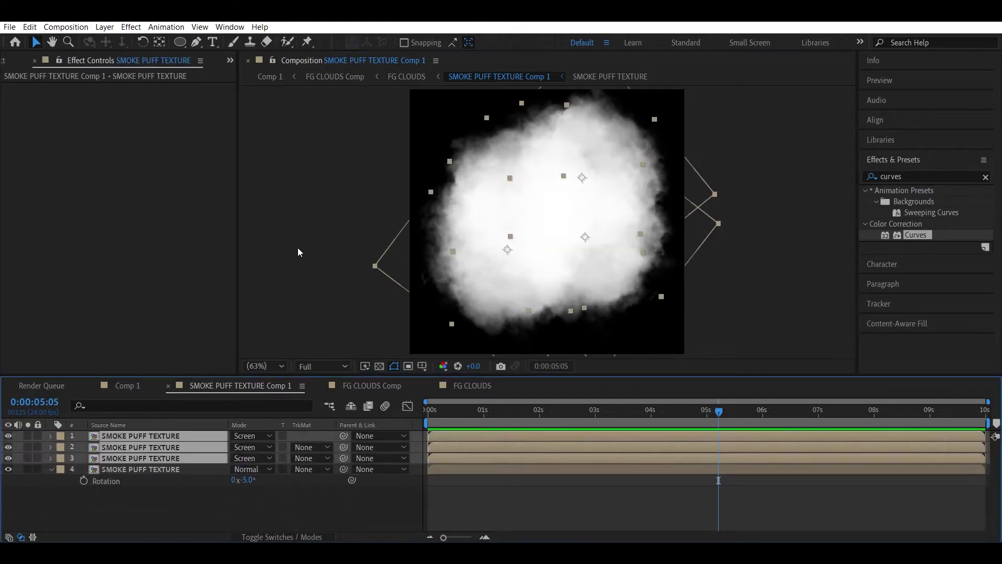
# - Set the blending mode of the upper three SMOKE PUFF TEXTURE layers to Soft Light, comparing it with Normal
pyautogui.click(270, 448)
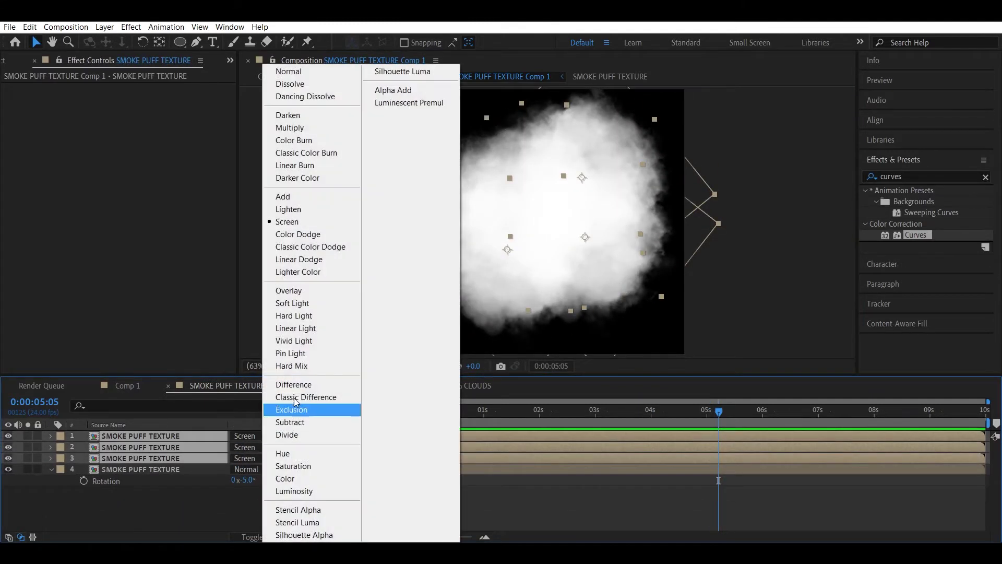
pyautogui.click(310, 302)
pyautogui.click(264, 446)
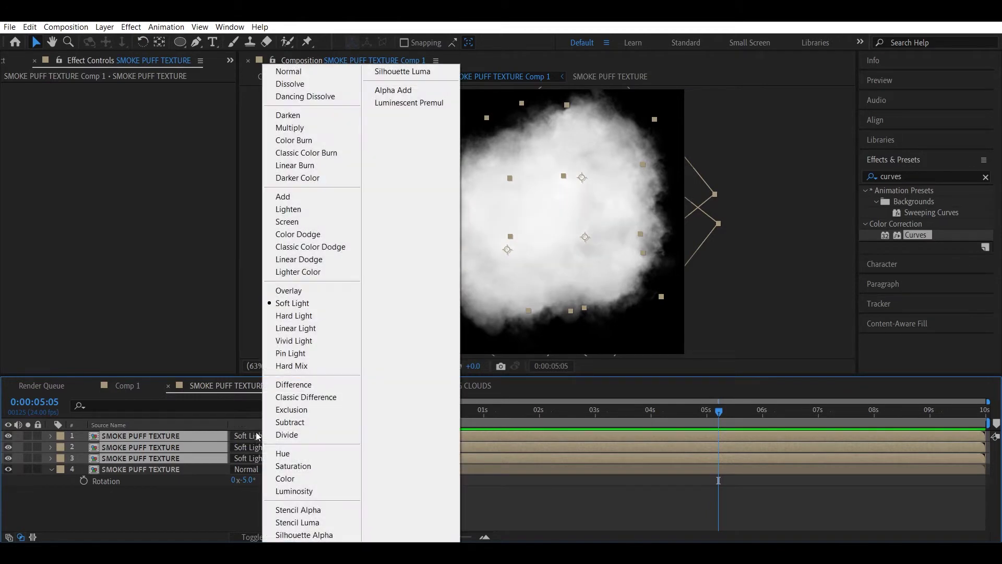
pyautogui.click(298, 71)
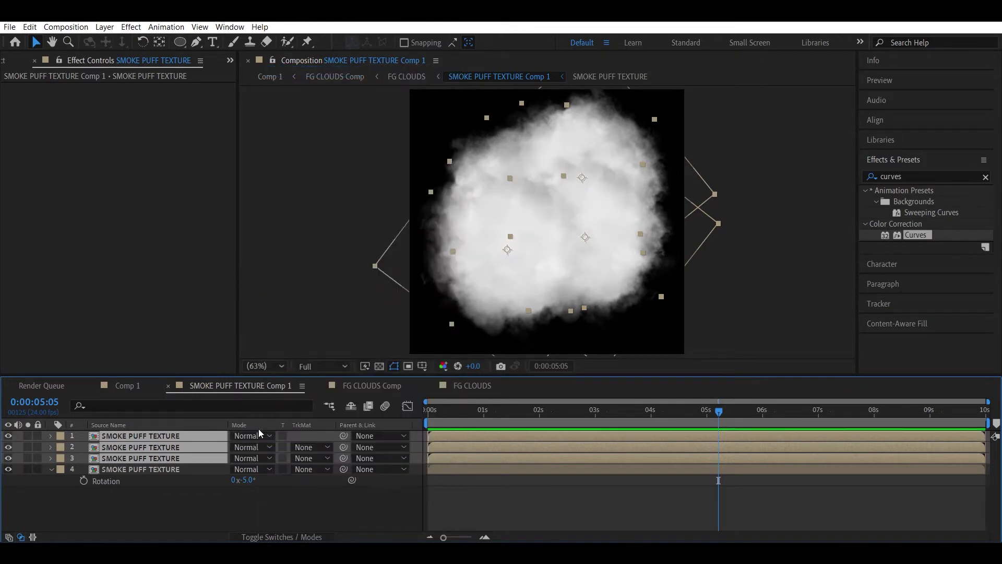
pyautogui.click(264, 436)
pyautogui.click(293, 303)
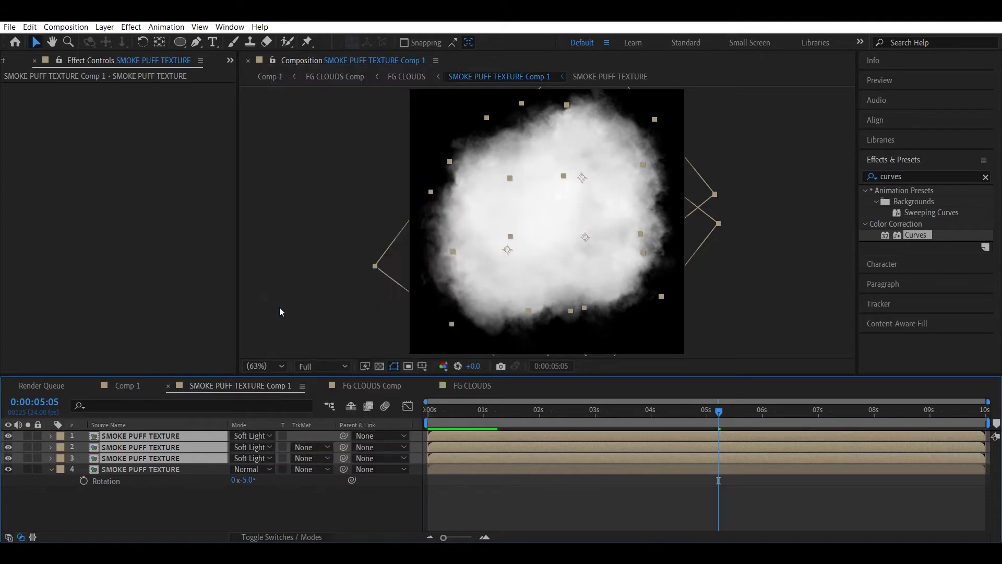
# - Return to Comp 1 and preview the asteroid with the revised clouds from about 2 seconds
pyautogui.click(126, 386)
pyautogui.click(546, 416)
pyautogui.press('space')
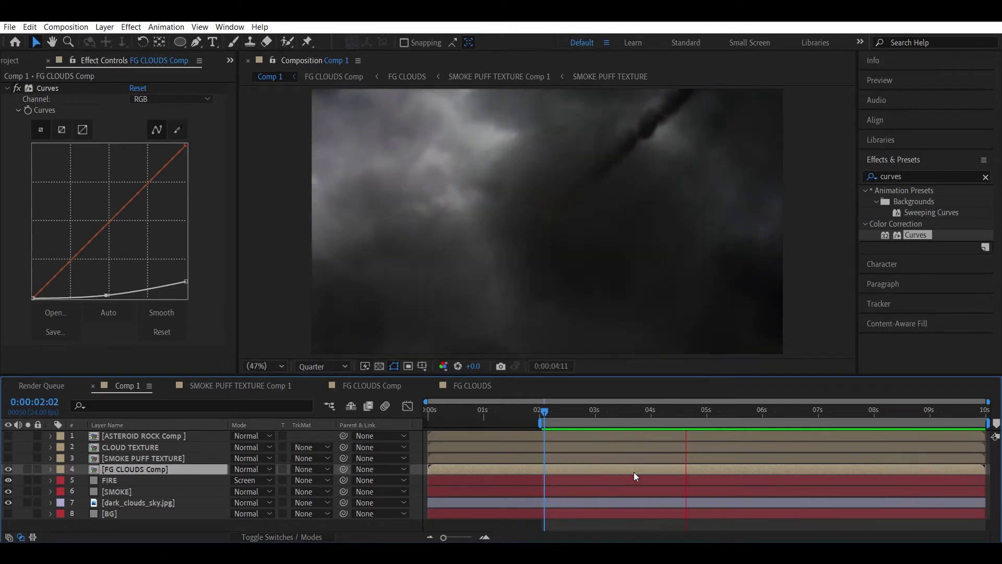
# - Stop the preview and lower the CC Particle World Birth Rate of the FG CLOUDS layer inside the nested FG CLOUDS composition to 0.1
pyautogui.press('space')
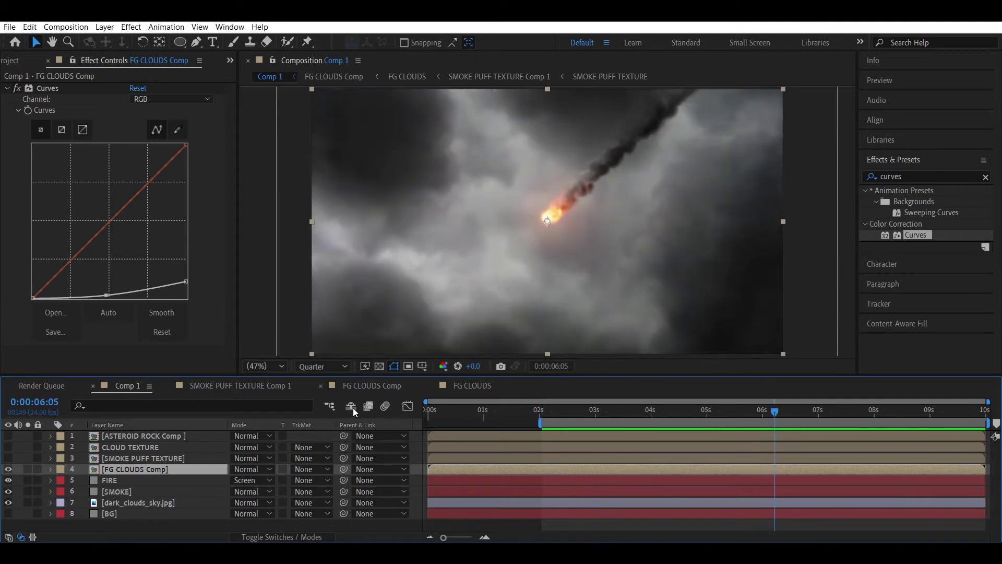
pyautogui.doubleClick(142, 468)
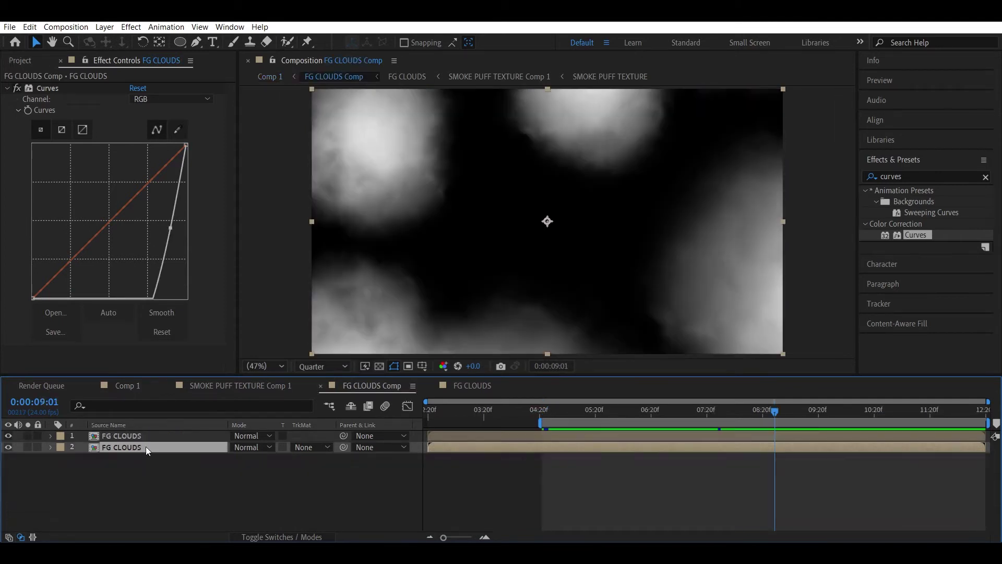
pyautogui.doubleClick(145, 446)
pyautogui.click(137, 449)
pyautogui.click(136, 111)
pyautogui.write('0')
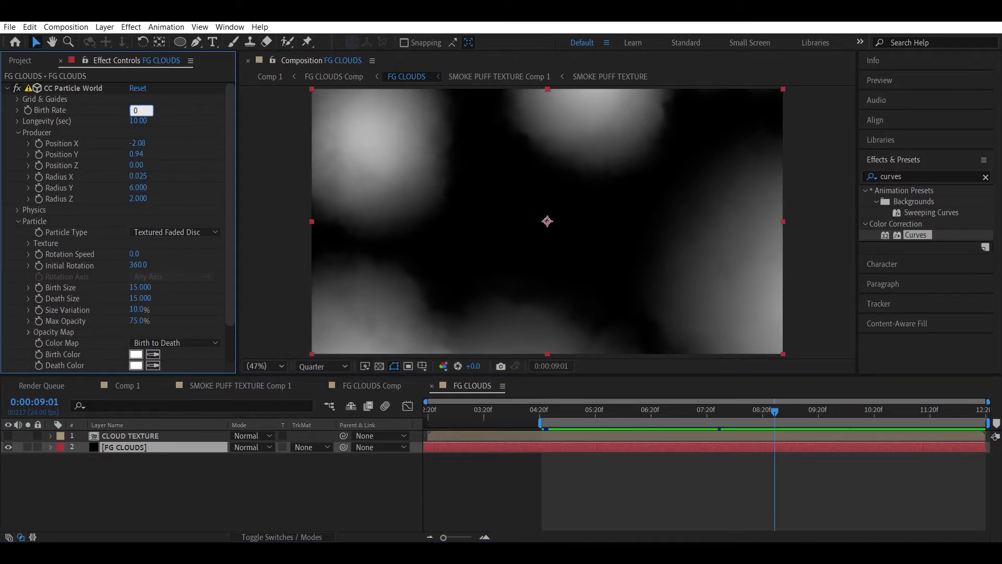
pyautogui.write('.025')
pyautogui.click(198, 125)
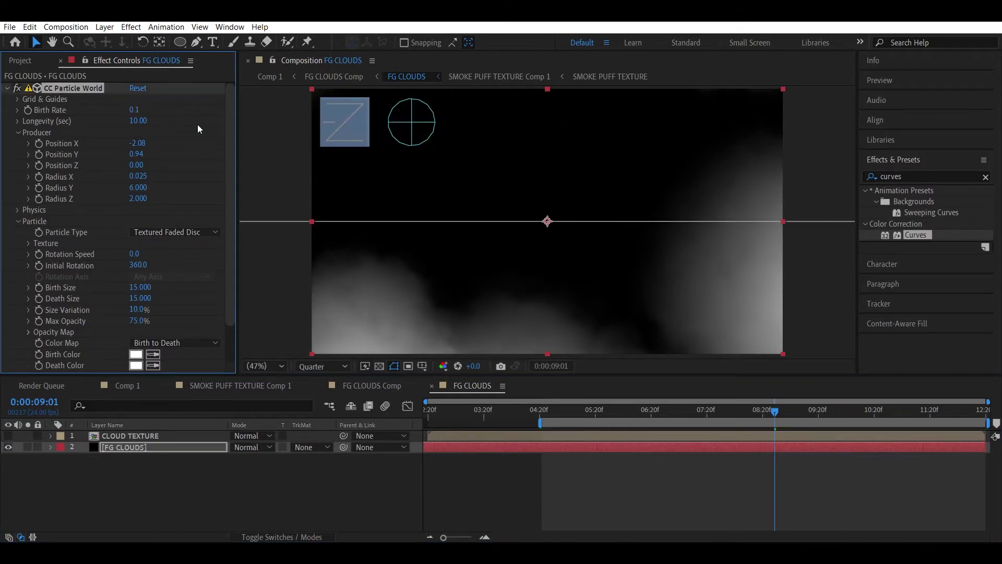
# - Return to Comp 1, preview the sparser foreground clouds, and check the frame at 0:00:04:13
pyautogui.click(123, 385)
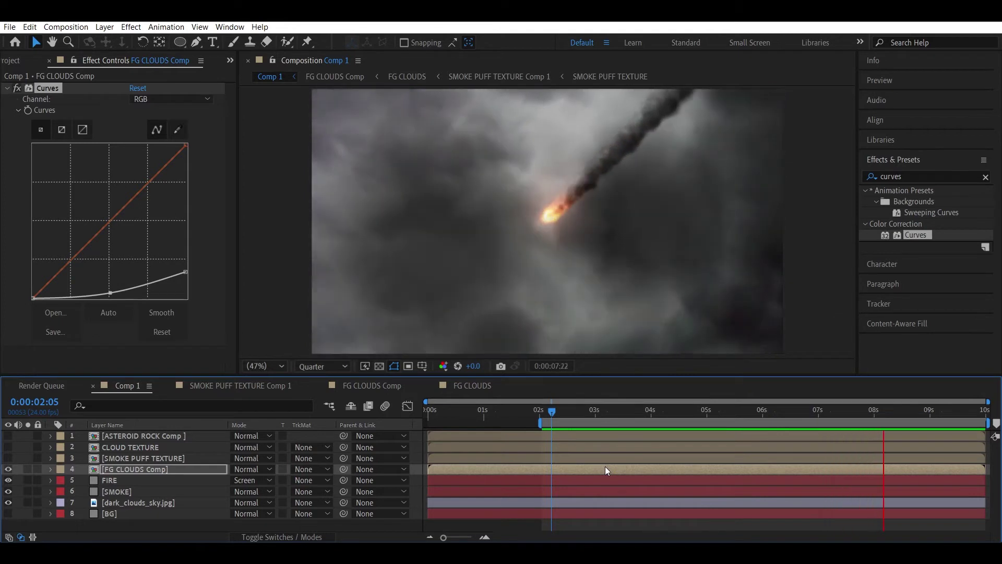
pyautogui.press('space')
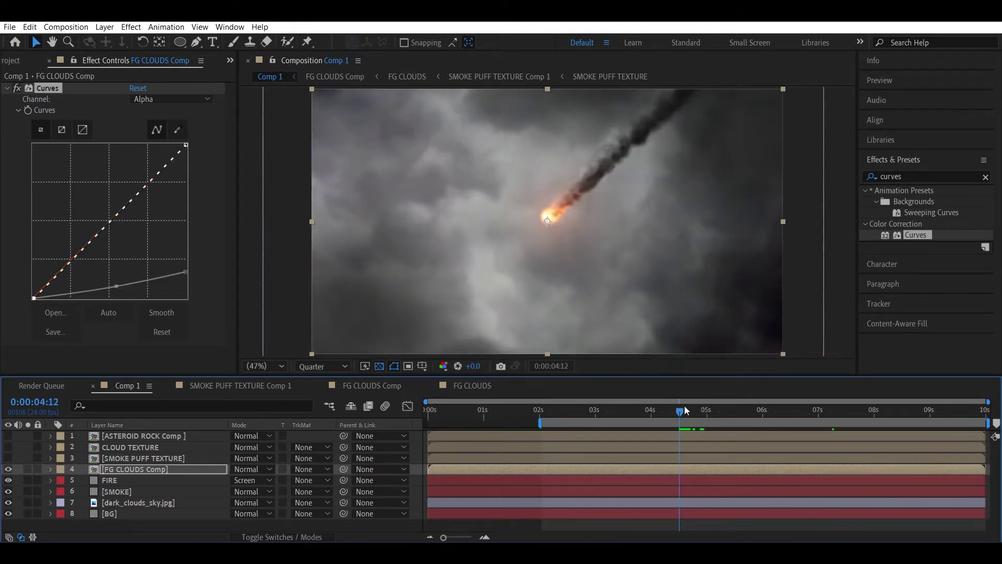
pyautogui.moveTo(684, 410)
pyautogui.mouseDown()
pyautogui.moveTo(722, 411)
pyautogui.moveTo(681, 417)
pyautogui.mouseUp()
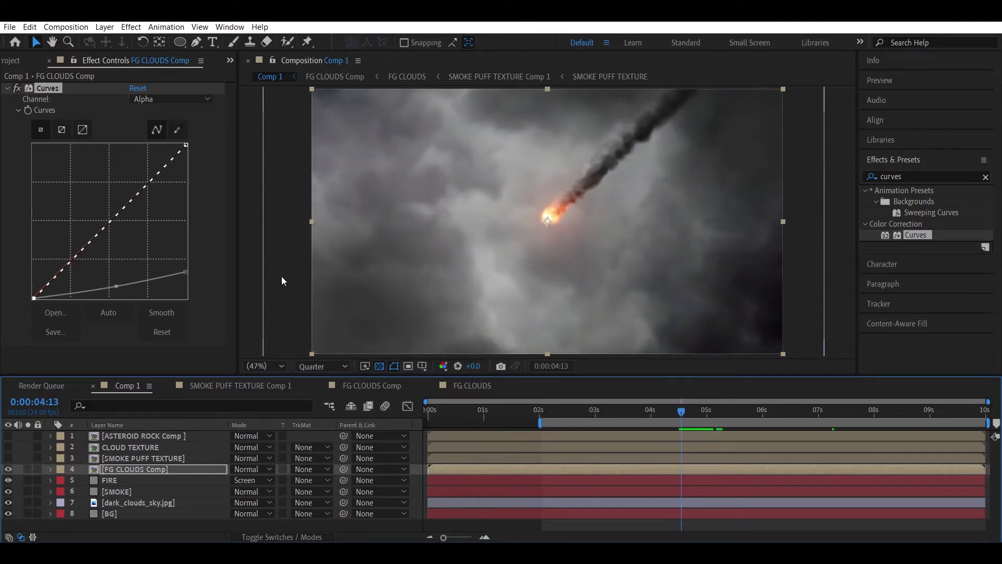
# - Hide dark_clouds_sky.jpg in favour of the BG layer and solo FG CLOUDS Comp at 0:00:03:17
pyautogui.click(130, 478)
pyautogui.click(138, 468)
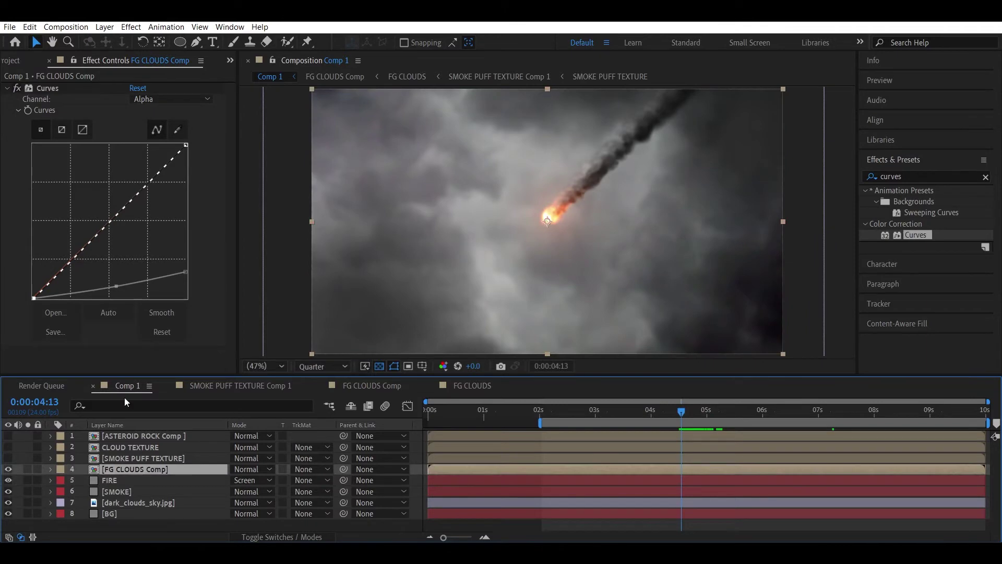
pyautogui.moveTo(679, 417); pyautogui.dragTo(635, 412)
pyautogui.click(9, 502)
pyautogui.click(28, 471)
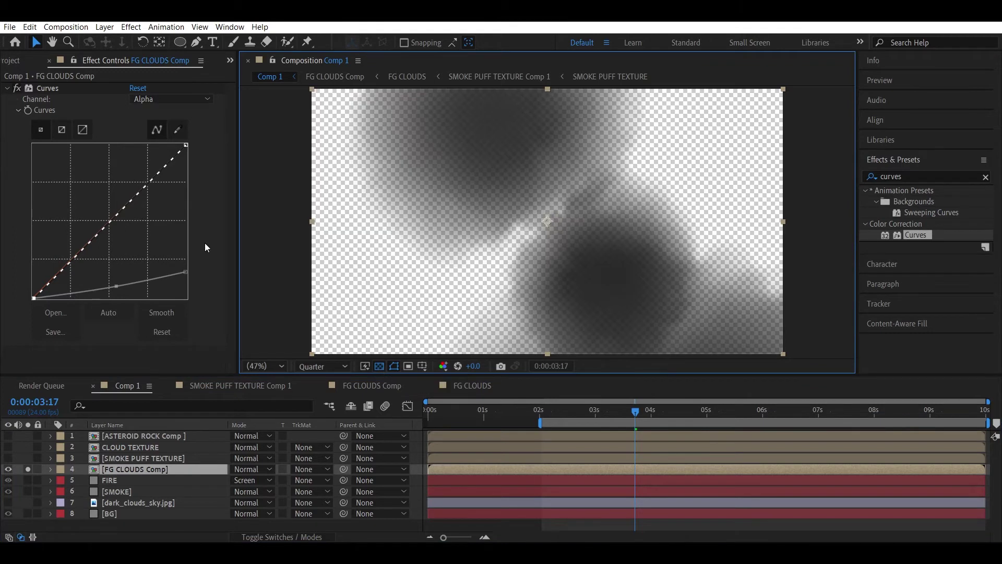
# - Shape the Alpha curve of FG CLOUDS Comp into an S-curve, unsolo the layer, and scrub through the result
pyautogui.moveTo(96, 265); pyautogui.dragTo(106, 219)
pyautogui.moveTo(69, 280); pyautogui.dragTo(69, 274)
pyautogui.click(28, 469)
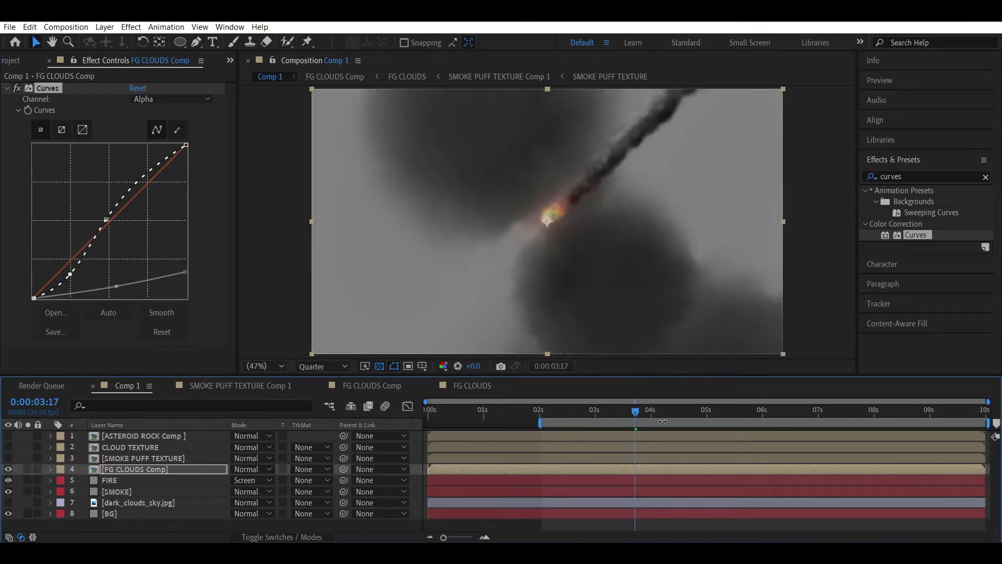
pyautogui.moveTo(636, 412); pyautogui.dragTo(860, 394)
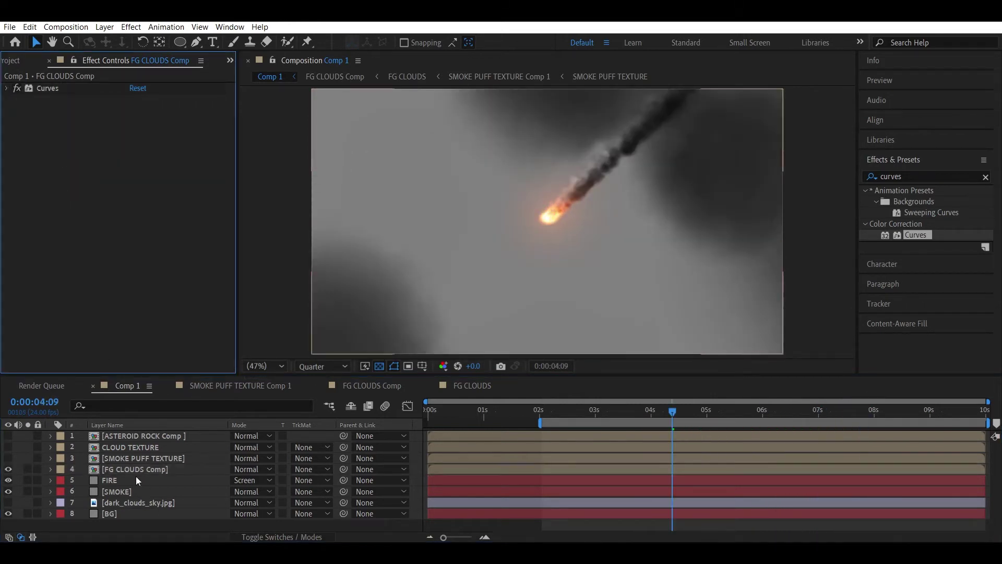
# - Add a Set Matte effect to the FIRE layer, taking the matte from FG CLOUDS Comp with Invert Matte enabled
pyautogui.click(130, 480)
pyautogui.hotkey('ctrl', '5')
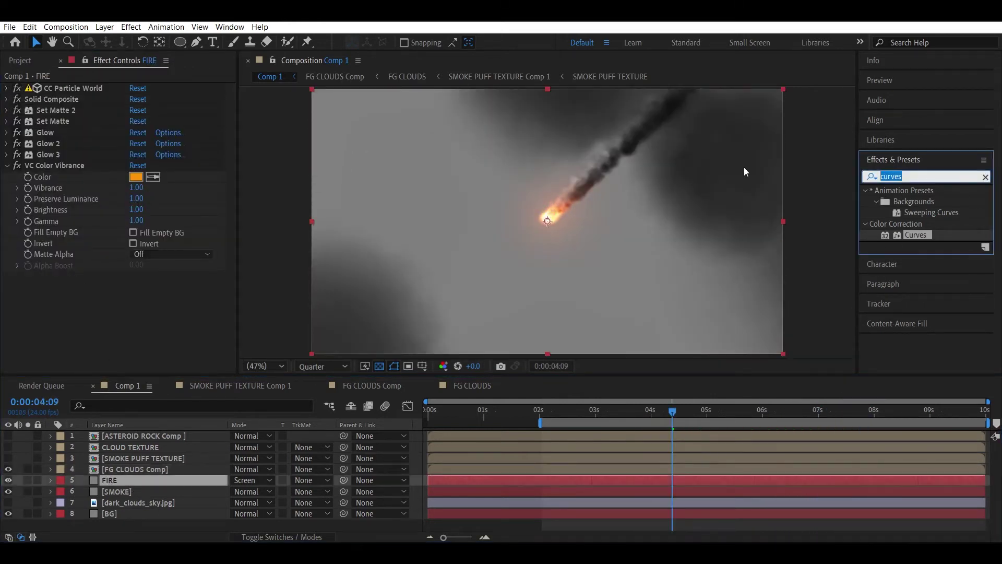
pyautogui.write('set matte')
pyautogui.moveTo(919, 202); pyautogui.dragTo(93, 330)
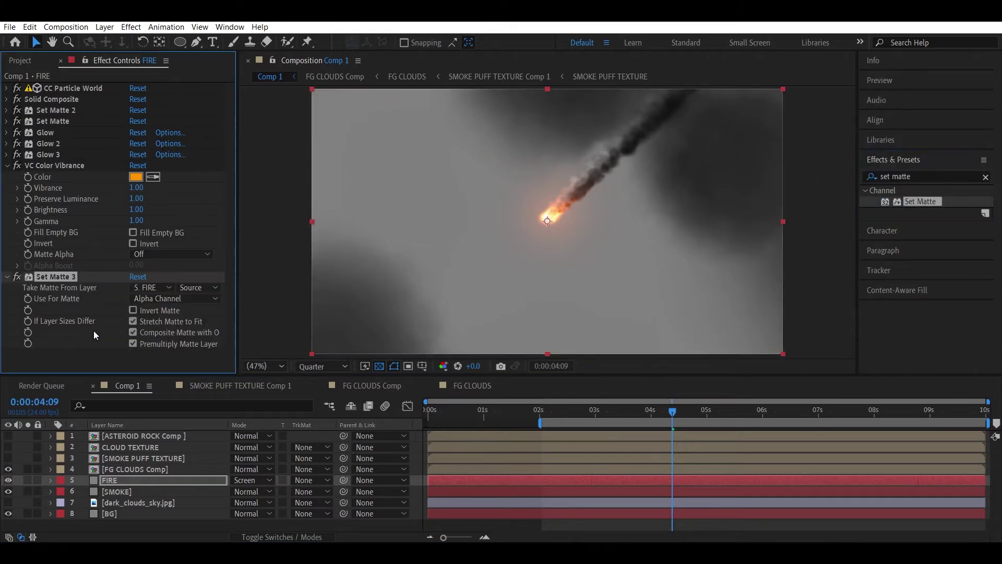
pyautogui.click(148, 288)
pyautogui.click(177, 354)
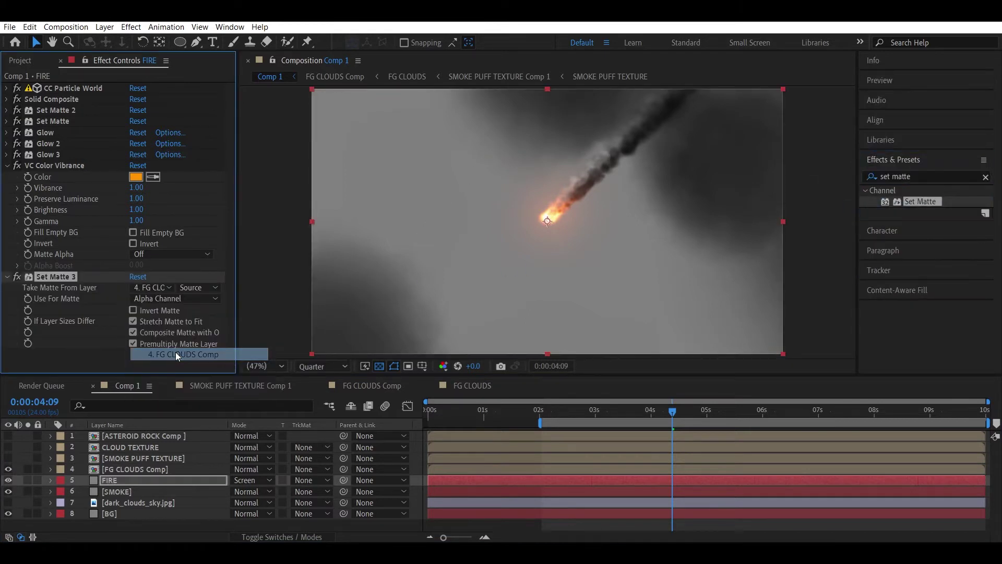
pyautogui.click(134, 310)
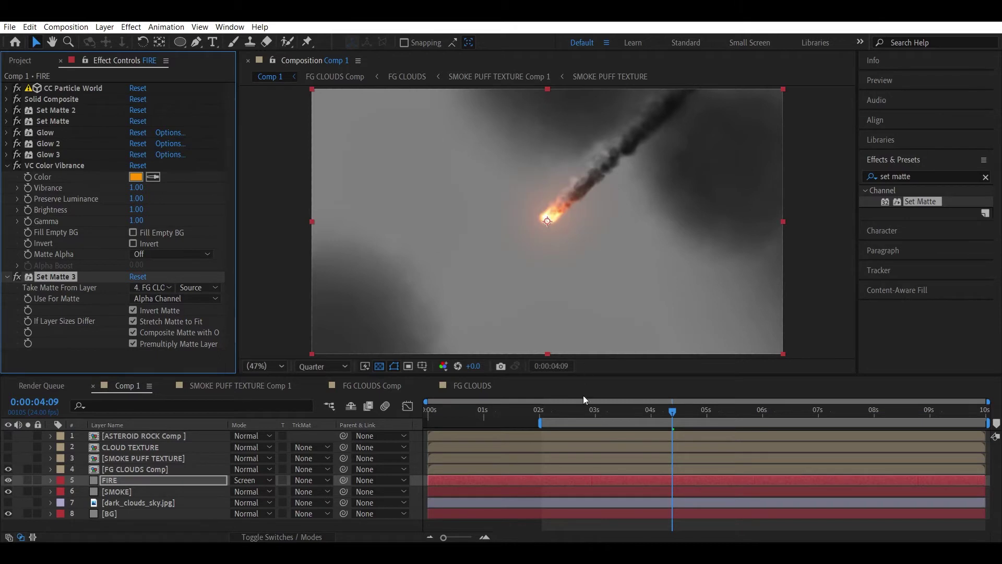
# - Preview the matted fire passing behind the clouds from 0:00:02:04
pyautogui.click(550, 412)
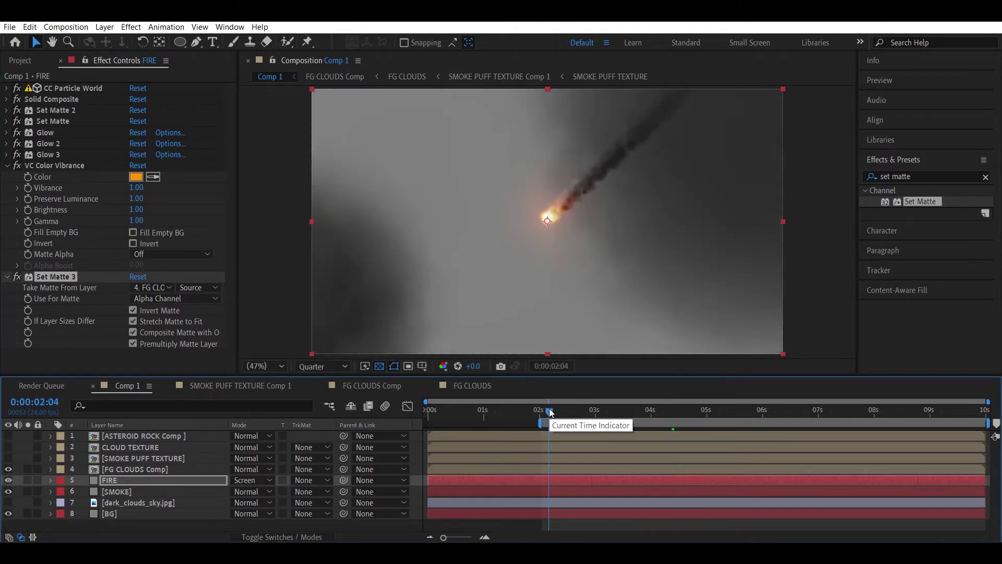
pyautogui.press('space')
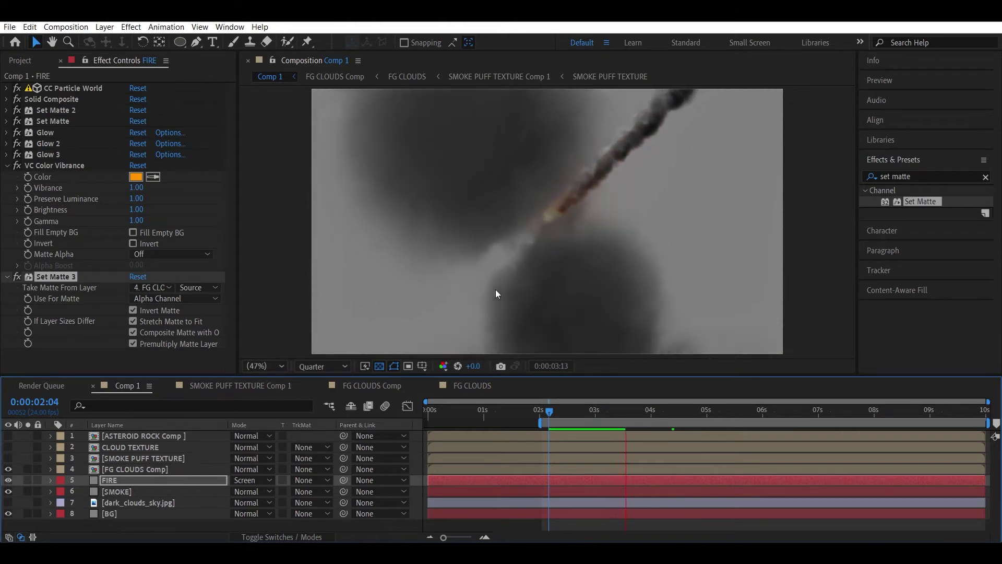
pyautogui.press('space')
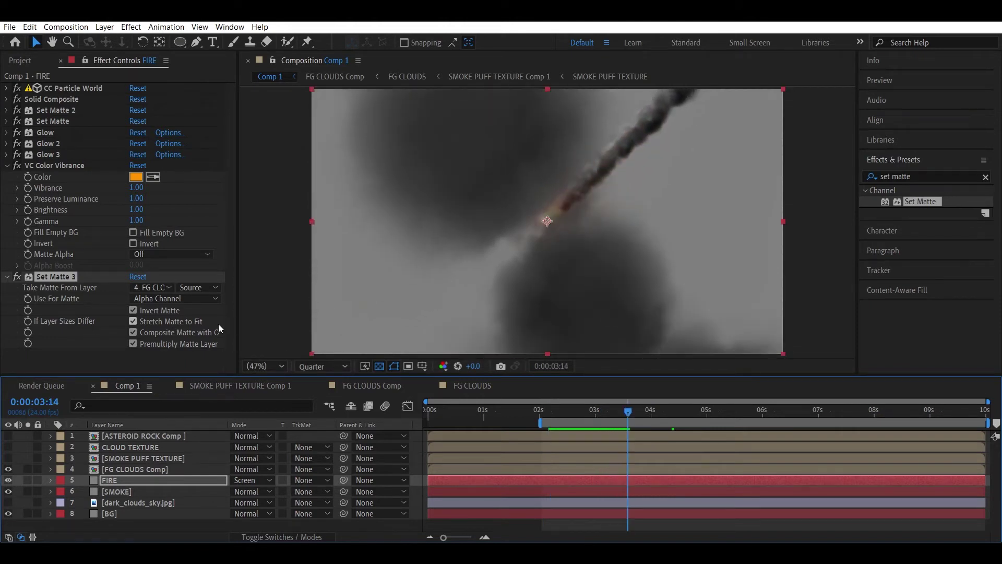
# - Move the FIRE layer's Set Matte 3 effect above VC Color Vibrance and preview from 0:00:02:02
pyautogui.moveTo(59, 277); pyautogui.dragTo(58, 164)
pyautogui.click(543, 415)
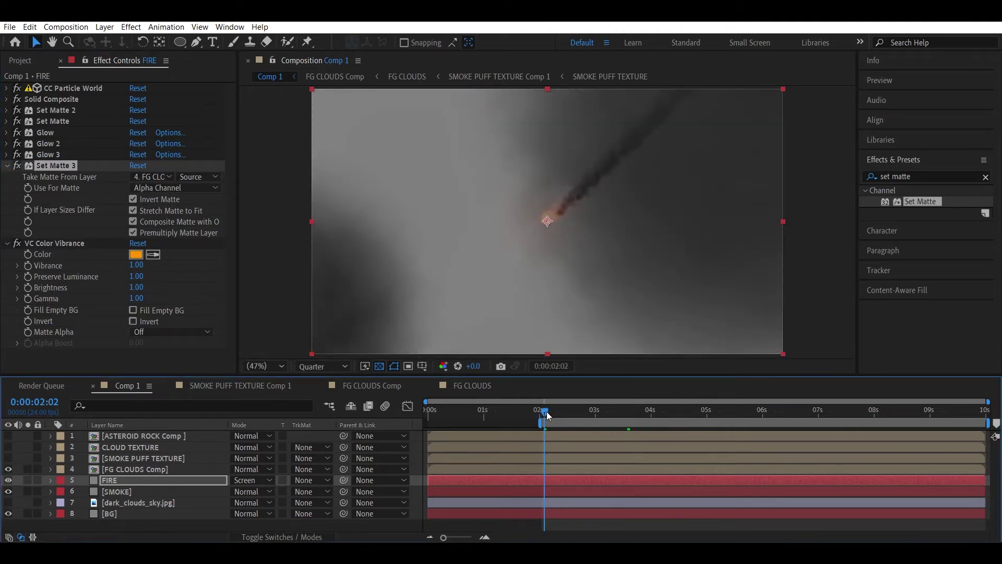
pyautogui.press('space')
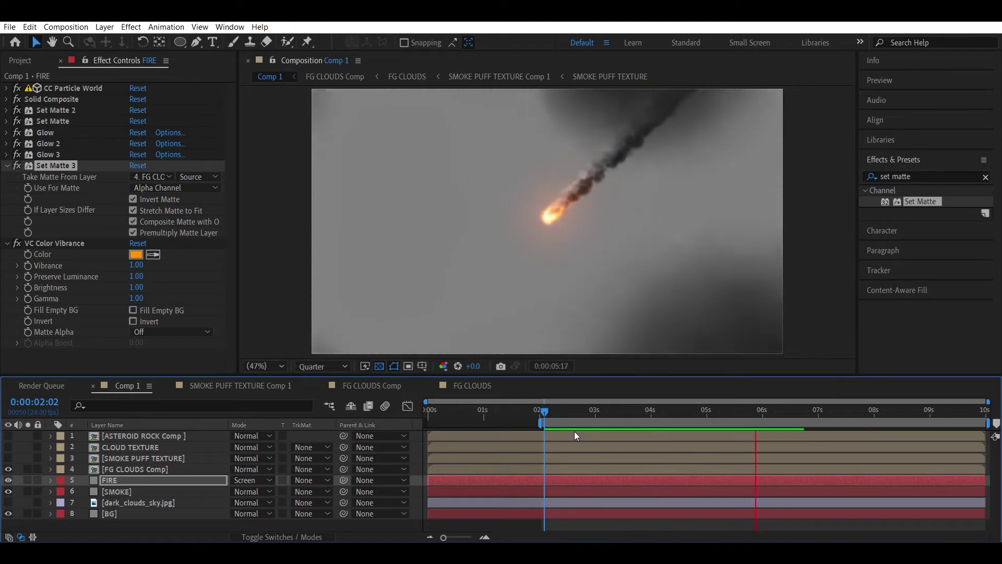
pyautogui.press('space')
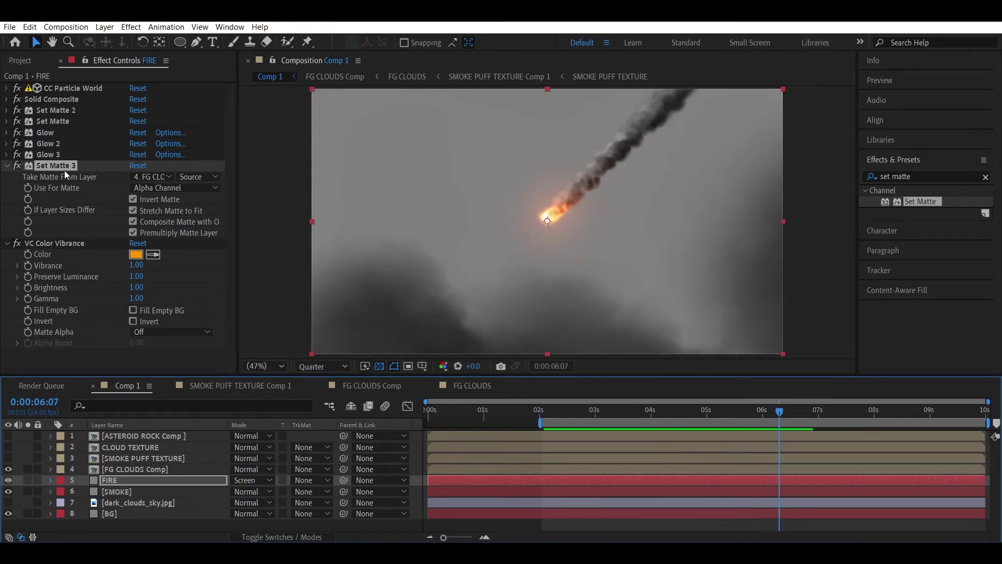
# - Copy the Set Matte 3 effect onto the SMOKE layer and preview the comp from 0:00:02:01
pyautogui.click(132, 490)
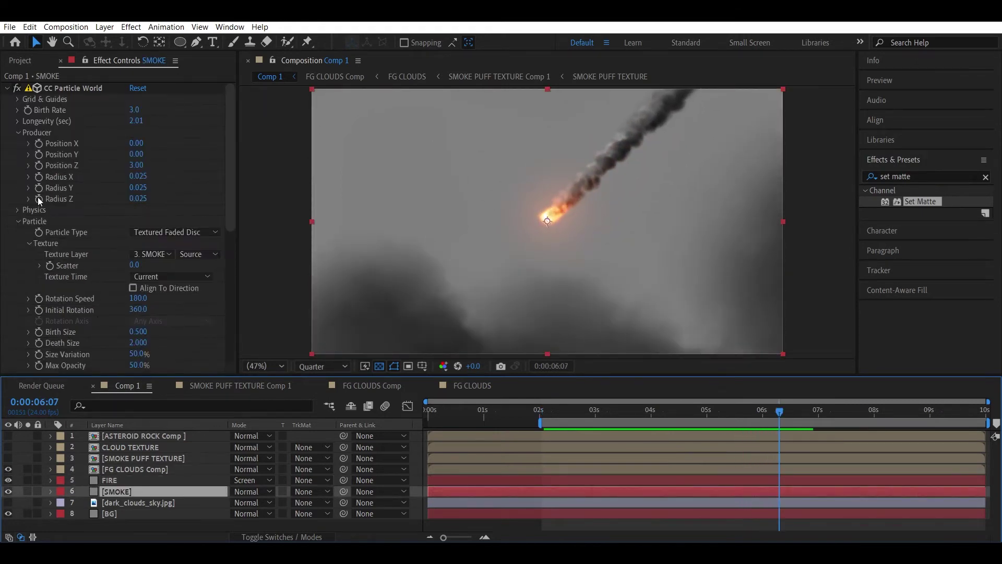
pyautogui.click(8, 89)
pyautogui.hotkey('ctrl', 'v')
pyautogui.click(545, 410)
pyautogui.press('space')
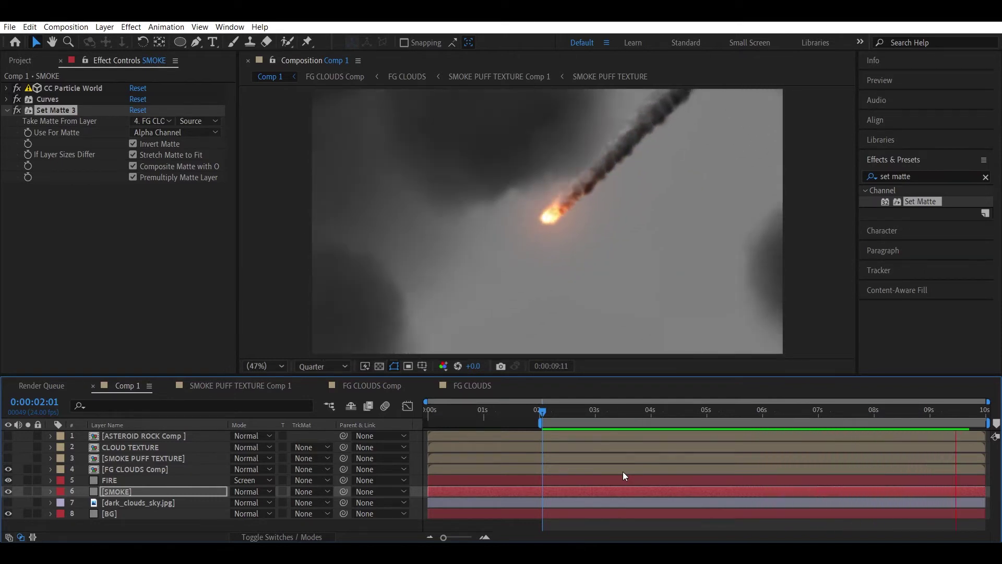
pyautogui.press('space')
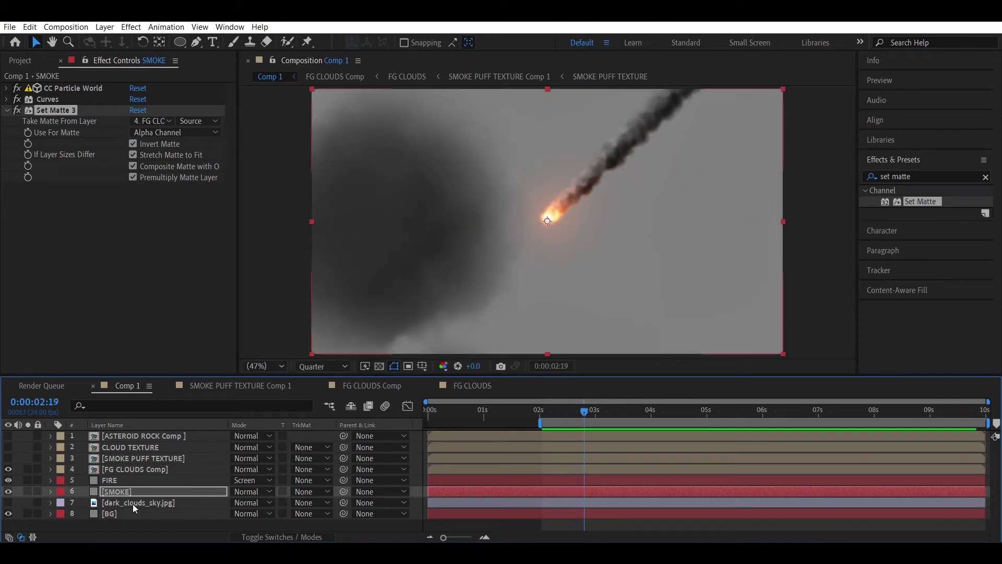
# - Pre-compose the FIRE layer in Normal mode as FIRE Comp and set the precomp's blending mode to Screen
pyautogui.click(131, 479)
pyautogui.click(245, 480)
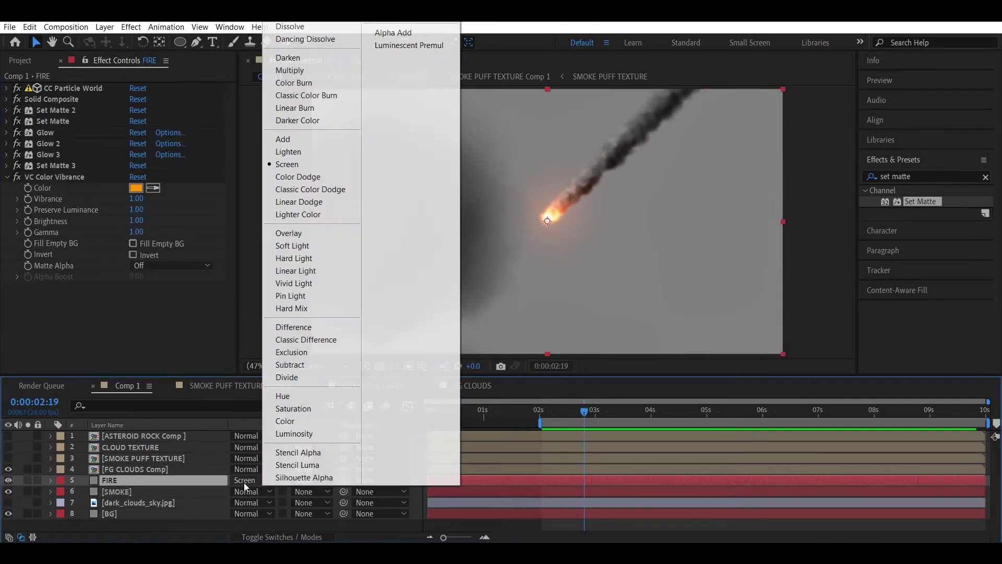
pyautogui.click(279, 23)
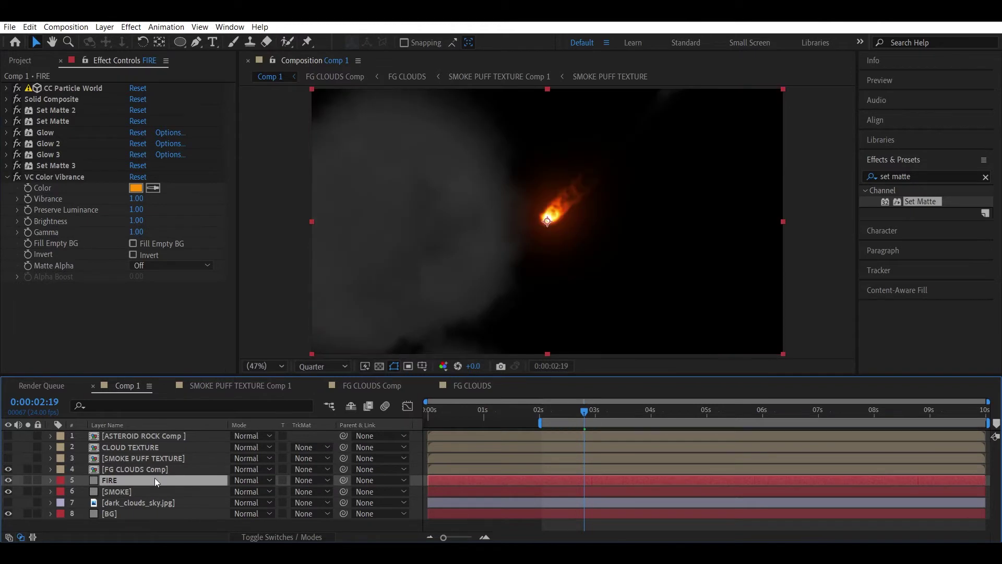
pyautogui.hotkey('ctrl', 'shift', 'c')
pyautogui.click(509, 196)
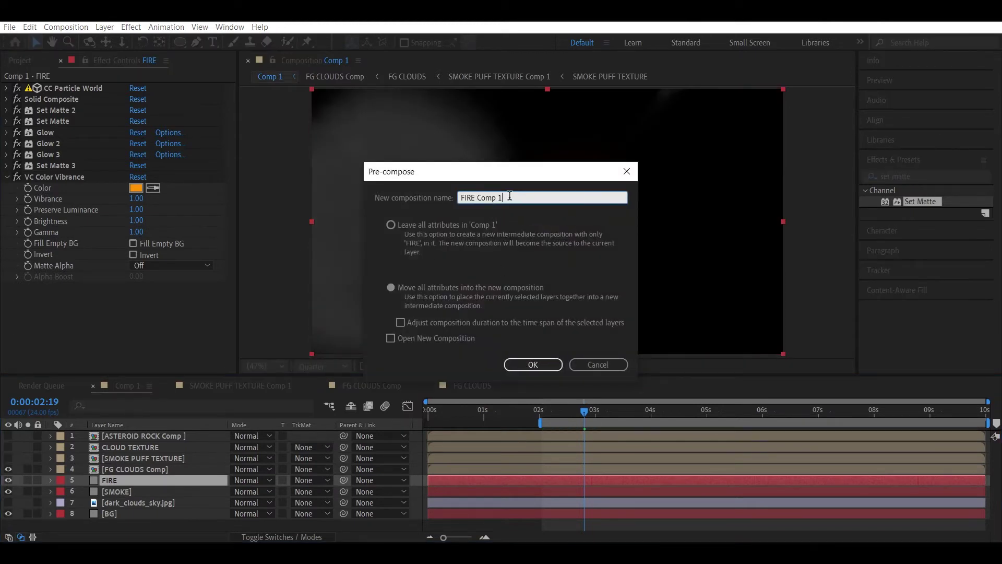
pyautogui.click(533, 363)
pyautogui.click(250, 479)
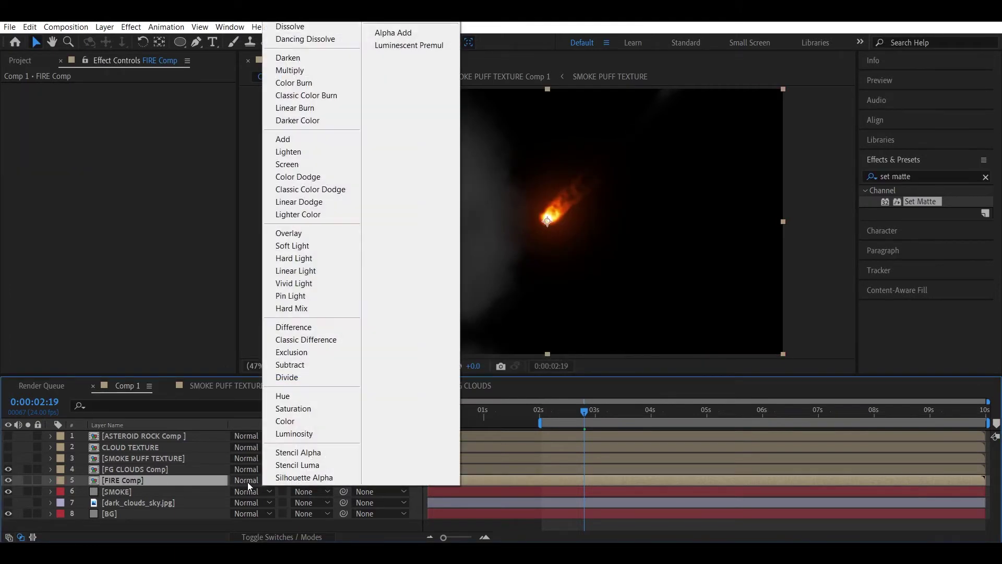
pyautogui.click(292, 161)
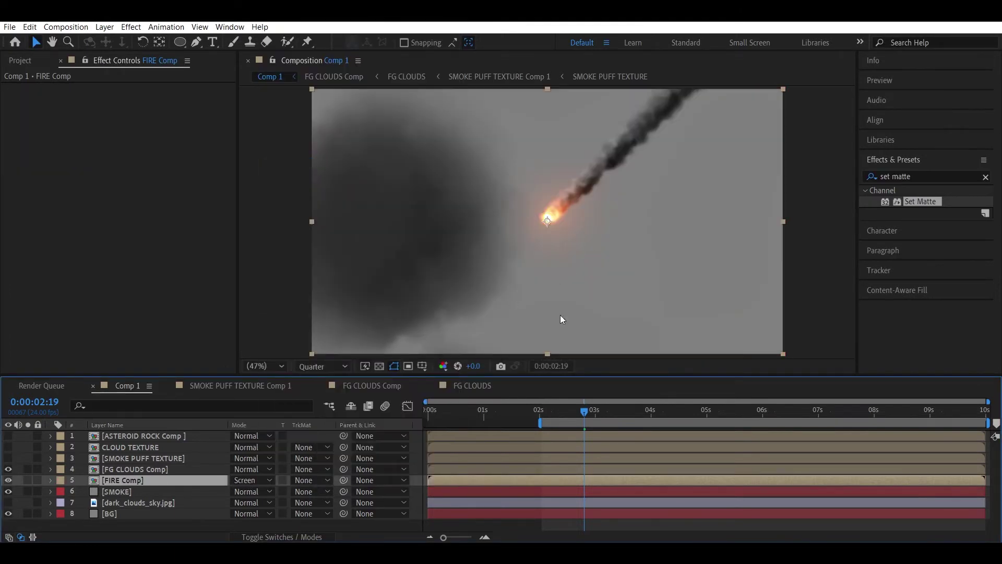
# - Open FIRE Comp and rename its visible SMOKE layer to FIRE
pyautogui.doubleClick(189, 478)
pyautogui.click(148, 471)
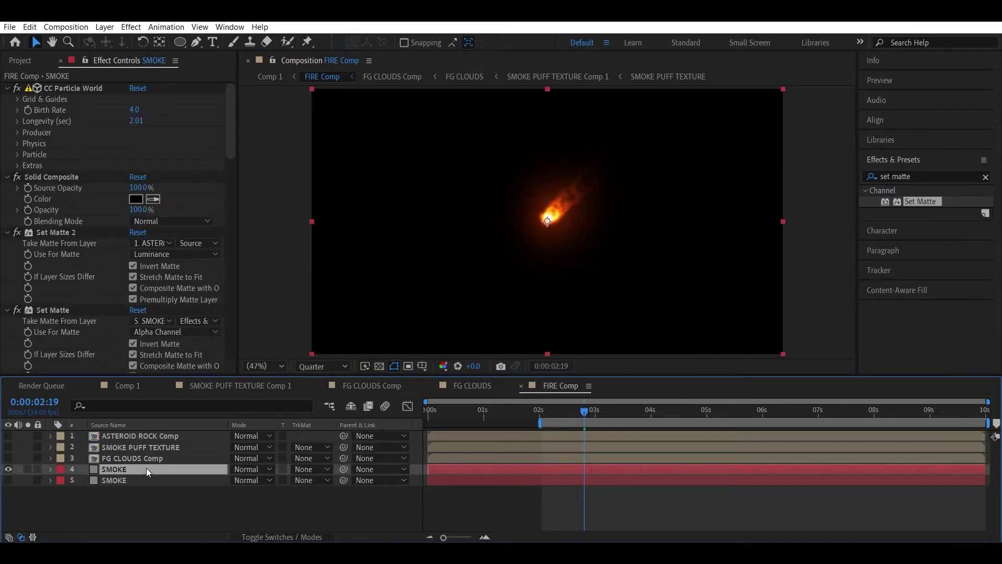
pyautogui.press('Return')
pyautogui.write('FIRE')
pyautogui.press('Return')
# - Move the VC Color Vibrance effect from the FIRE layer inside the precomp to the FIRE Comp layer in Comp 1
pyautogui.click(8, 87)
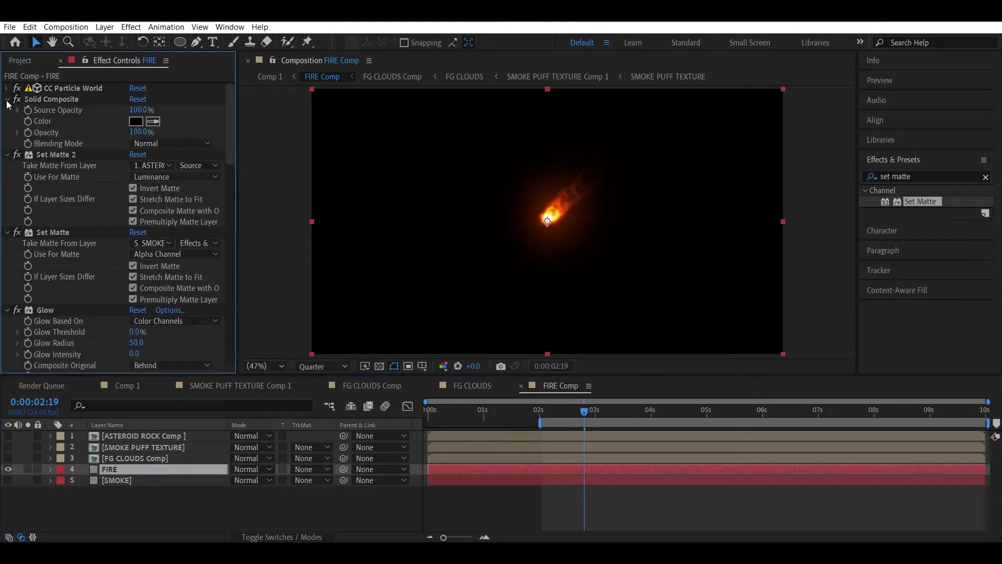
pyautogui.click(8, 99)
pyautogui.click(7, 110)
pyautogui.click(8, 120)
pyautogui.click(7, 154)
pyautogui.click(8, 166)
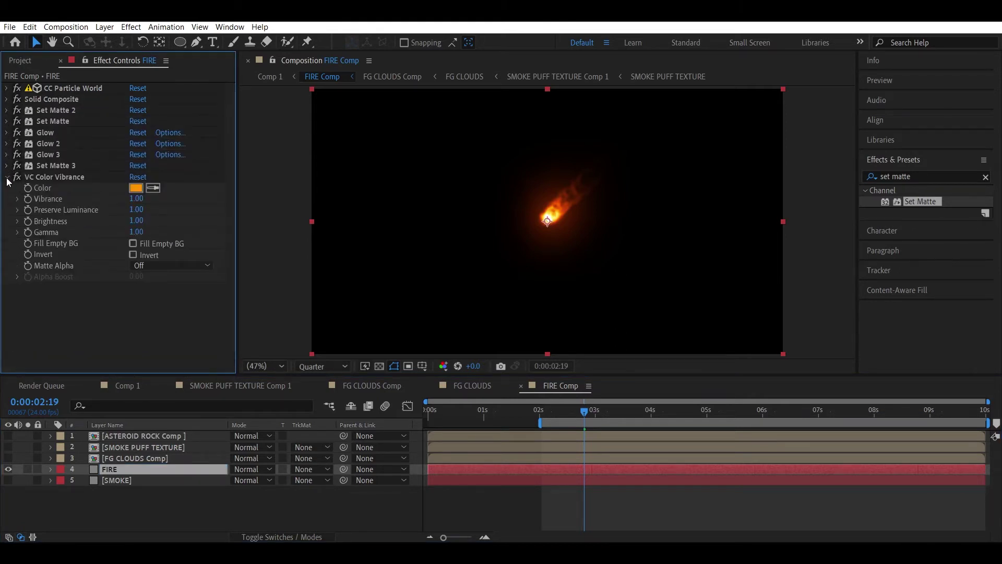
pyautogui.click(42, 179)
pyautogui.press('Delete')
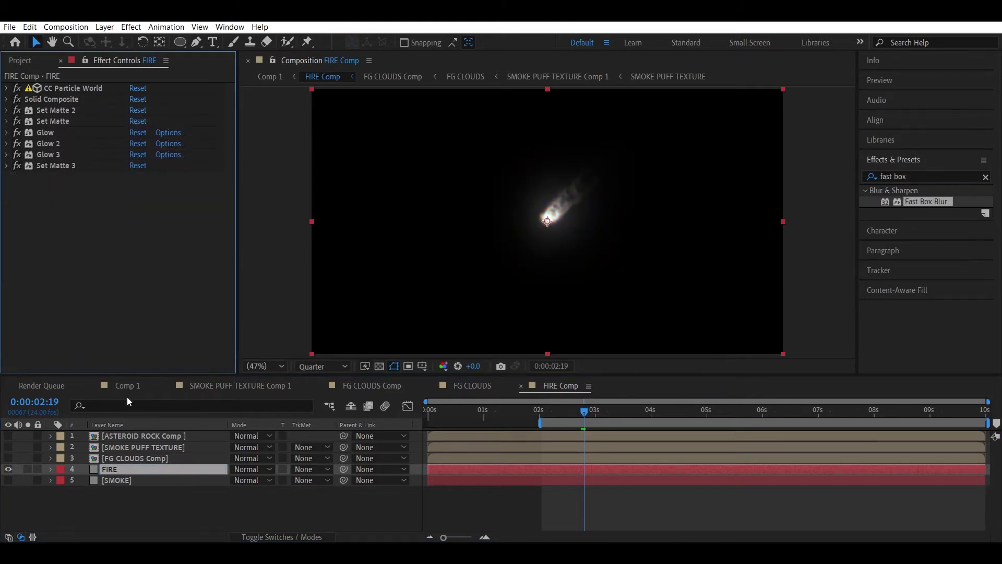
pyautogui.click(127, 386)
pyautogui.hotkey('ctrl', 'v')
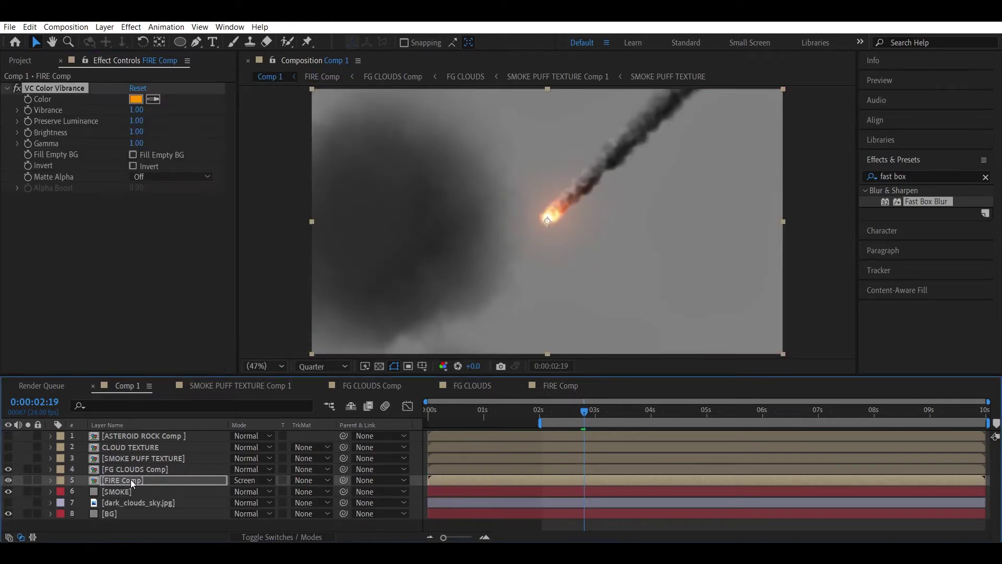
# - Duplicate the FIRE Comp layer in Comp 1
pyautogui.click(137, 479)
pyautogui.hotkey('ctrl', 'd')
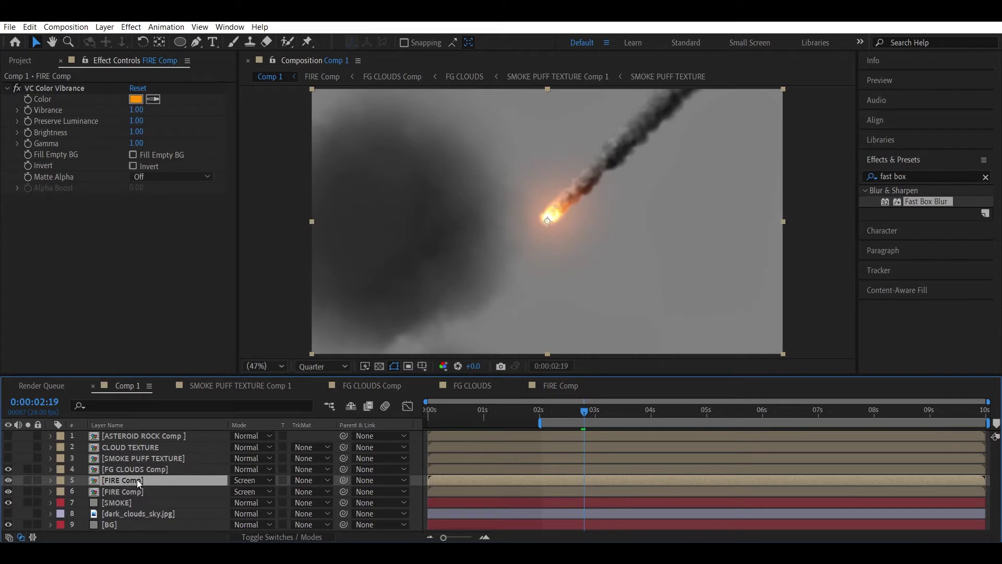
# - Solo the upper FIRE Comp layer and apply Fast Box Blur above VC Color Vibrance with a blur radius of 30
pyautogui.click(27, 480)
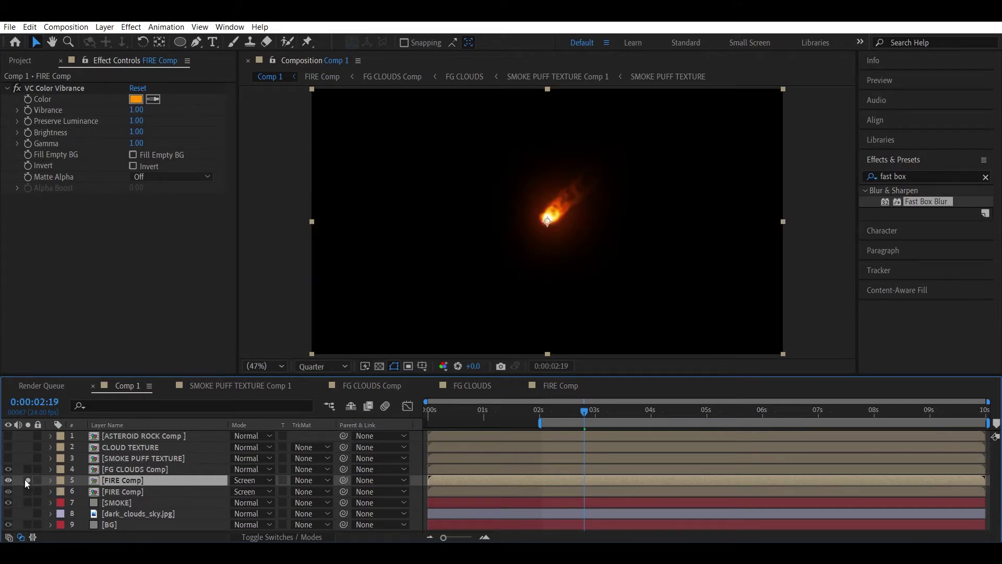
pyautogui.moveTo(922, 205); pyautogui.dragTo(137, 99)
pyautogui.click(137, 99)
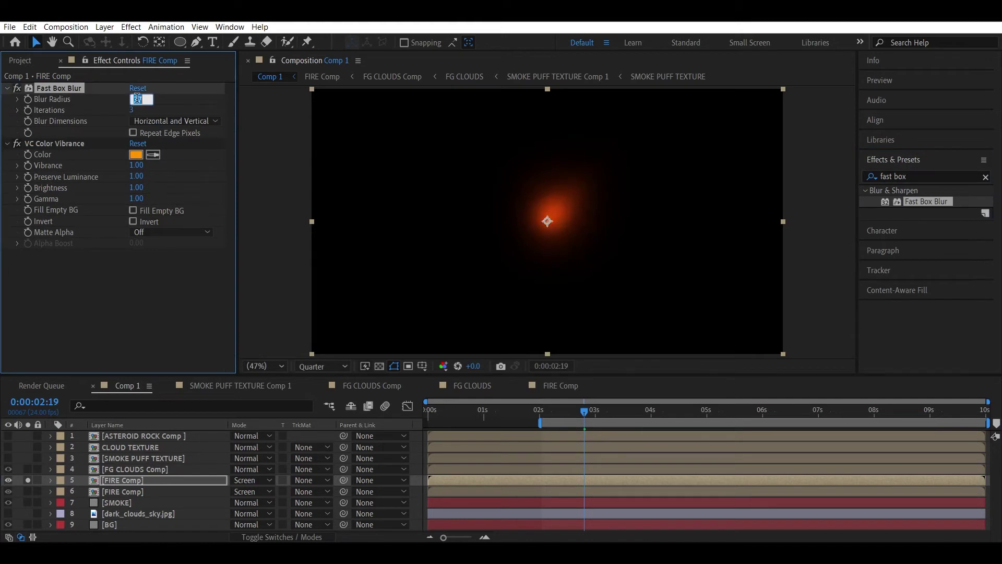
pyautogui.press('Return')
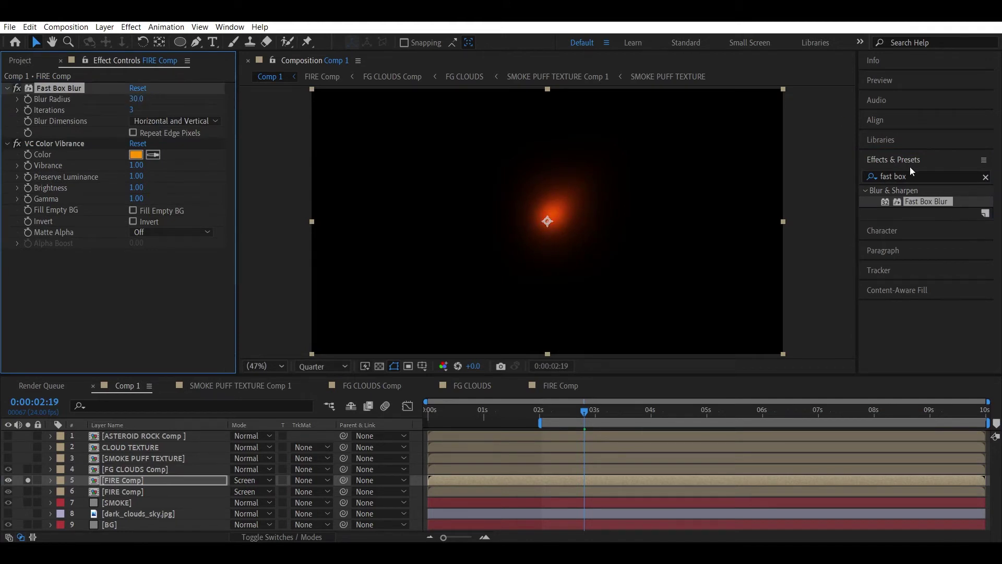
# - Disable VC Color Vibrance and apply Glow below Fast Box Blur with a 48.2% threshold and 1.5 intensity
pyautogui.click(908, 176)
pyautogui.write('glow')
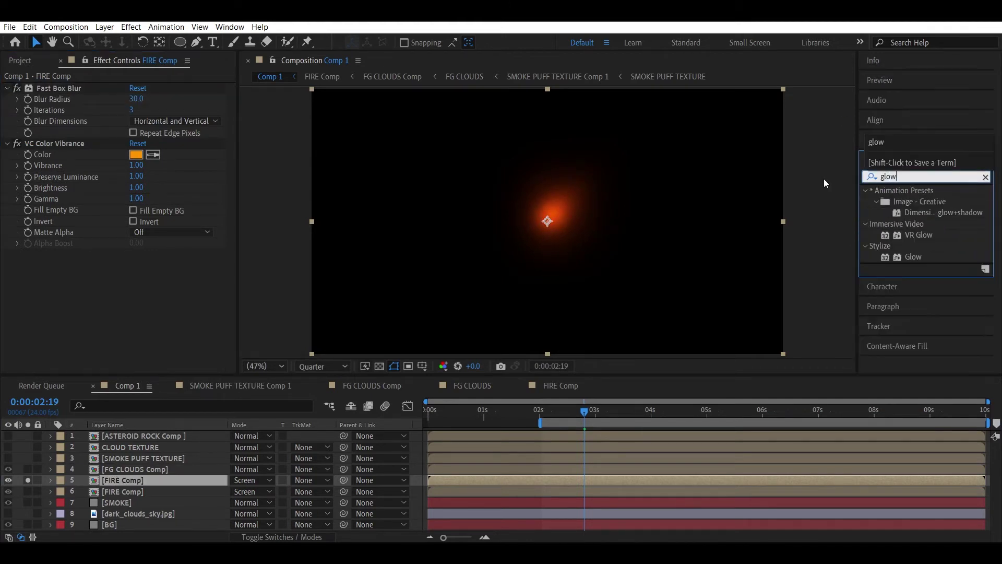
pyautogui.click(6, 143)
pyautogui.click(17, 144)
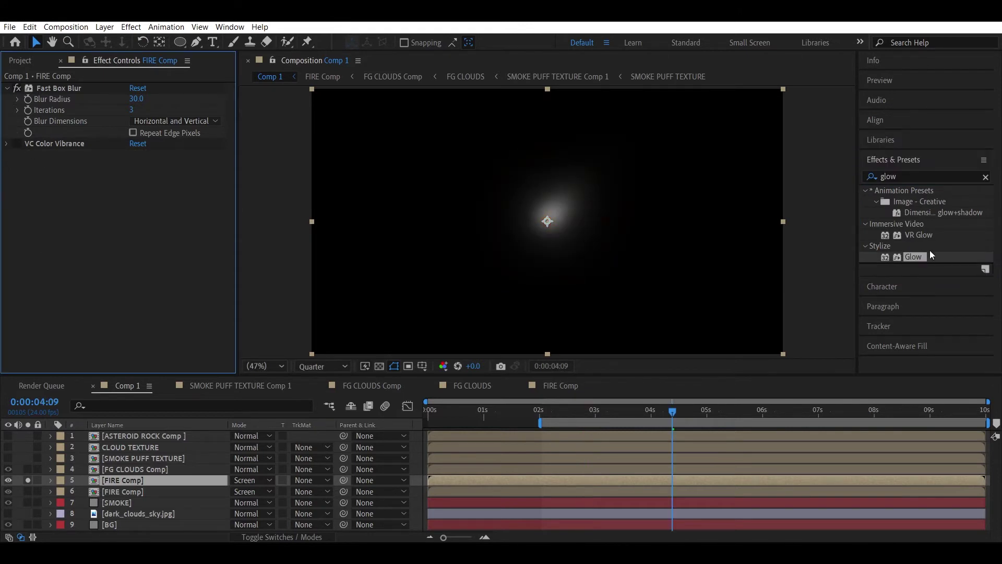
pyautogui.moveTo(912, 261); pyautogui.dragTo(38, 148)
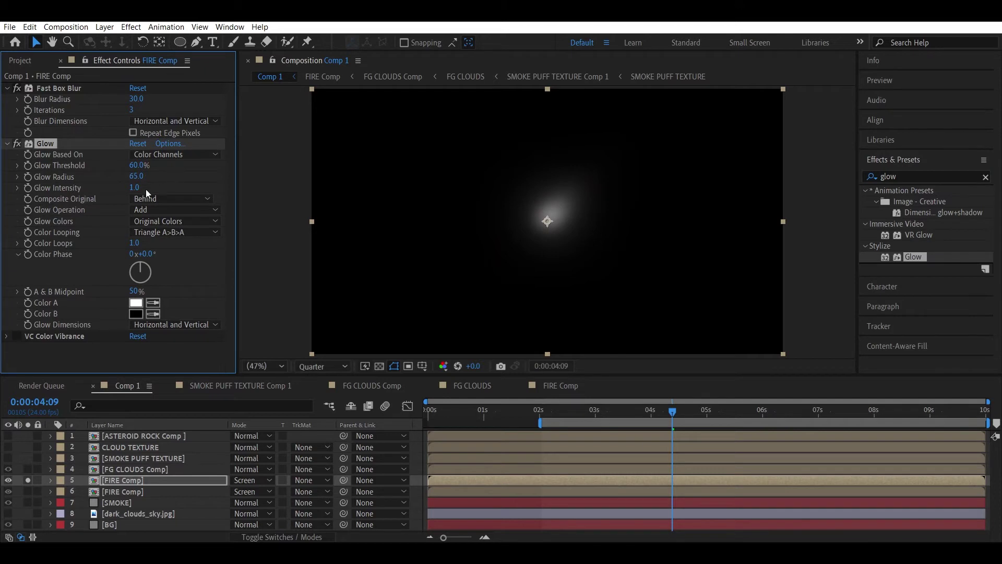
pyautogui.moveTo(126, 165)
pyautogui.mouseDown()
pyautogui.moveTo(104, 165)
pyautogui.moveTo(119, 166)
pyautogui.mouseUp()
# - Duplicate the Glow effect and set the copy's threshold to 0%, radius to 500 and intensity to 0.2
pyautogui.hotkey('ctrl', 'd')
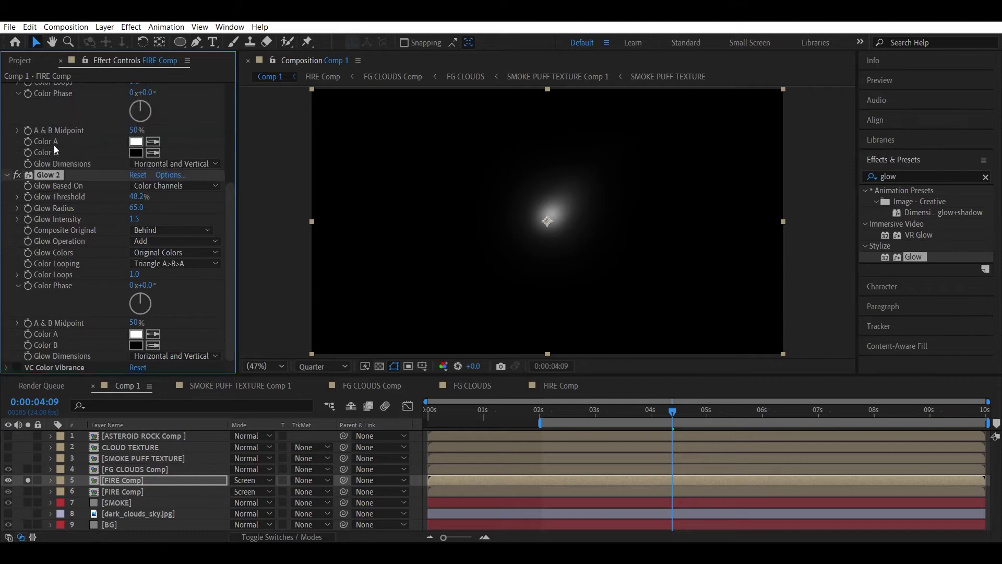
pyautogui.click(137, 197)
pyautogui.write('0')
pyautogui.press('Return')
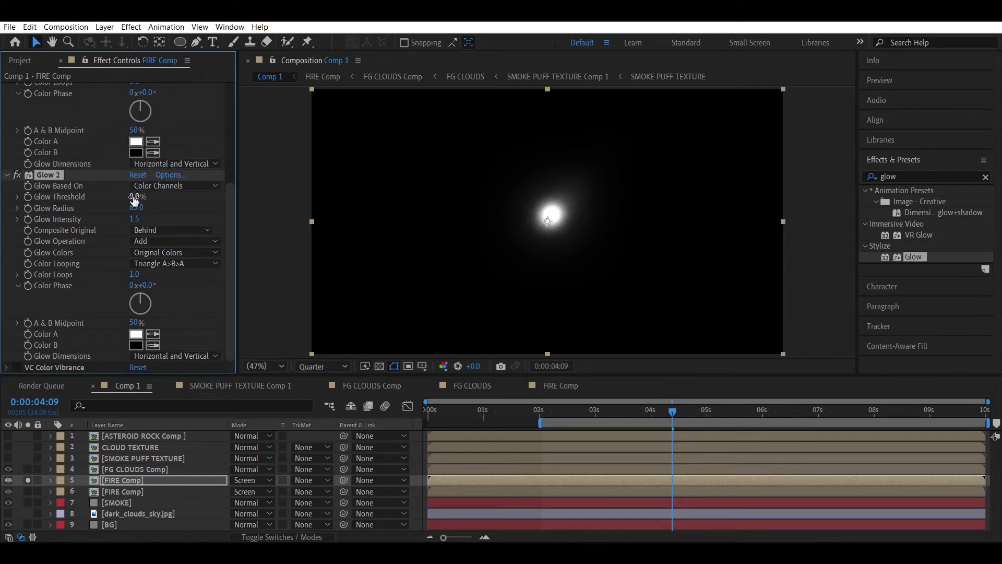
pyautogui.moveTo(136, 207); pyautogui.dragTo(301, 206)
pyautogui.click(137, 208)
pyautogui.press('Return')
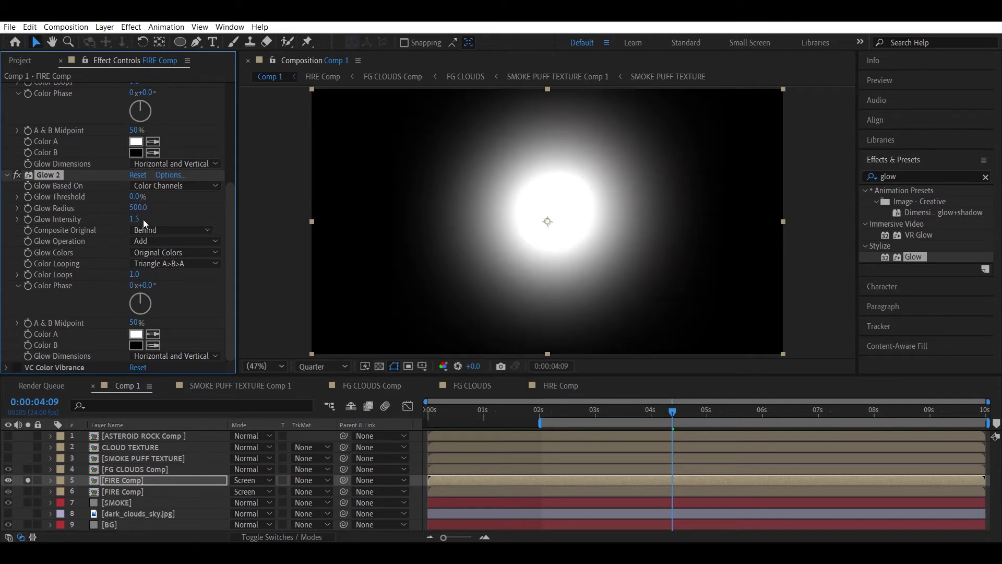
pyautogui.moveTo(133, 219); pyautogui.dragTo(49, 219)
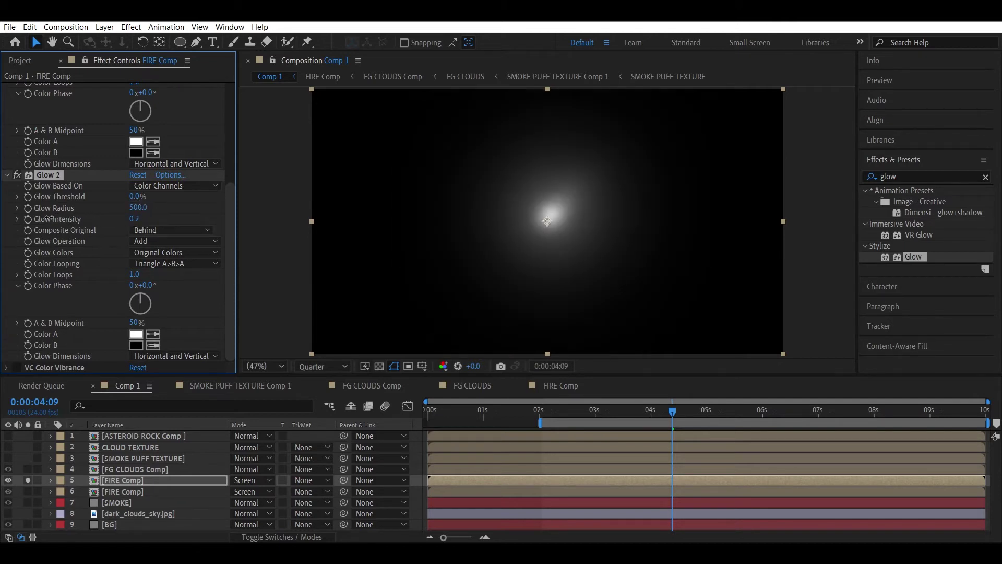
# - Compare the fire with and without Glow 2 and set the first Glow's threshold to 59.6%
pyautogui.click(351, 251)
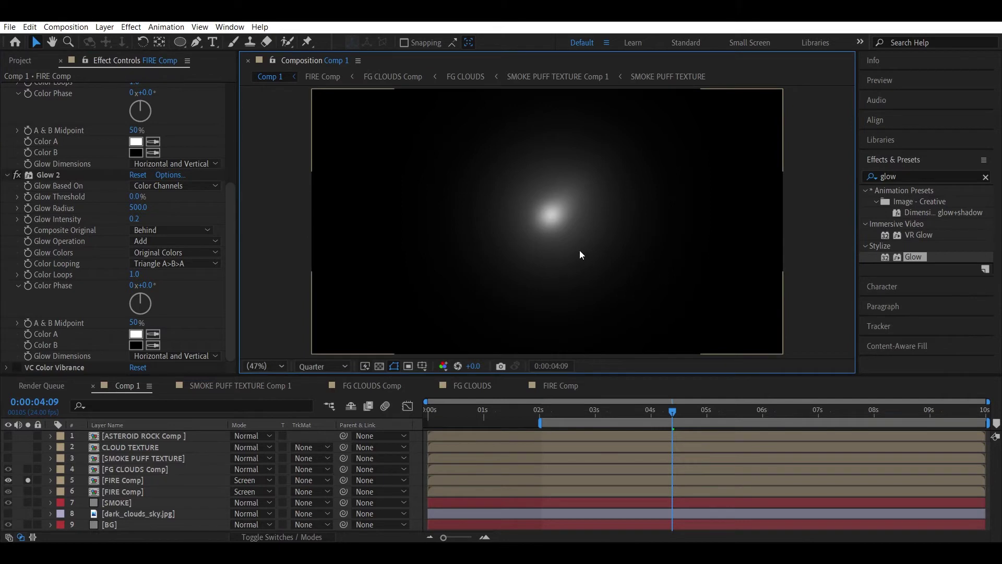
pyautogui.moveTo(556, 412); pyautogui.dragTo(644, 409)
pyautogui.click(168, 481)
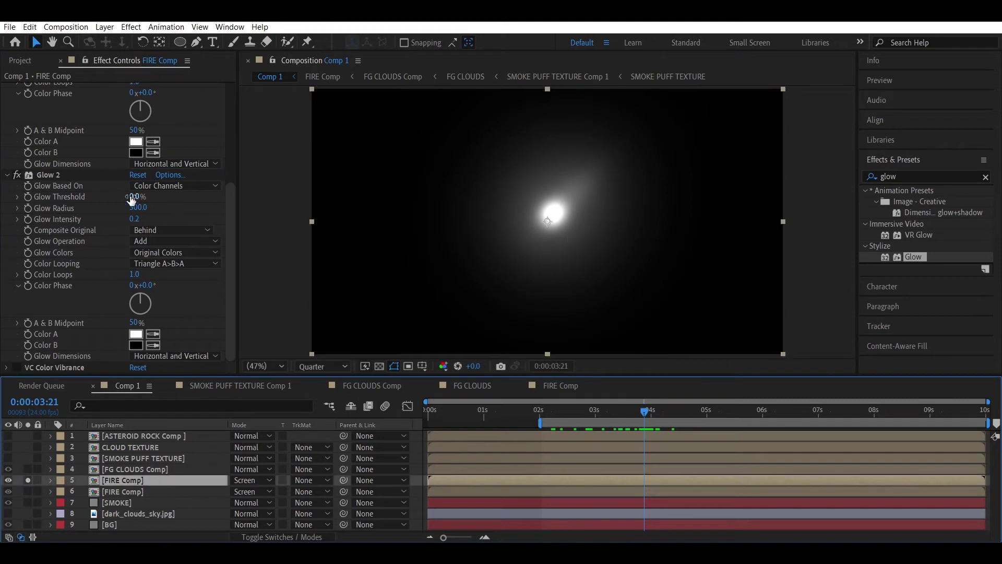
pyautogui.click(18, 175)
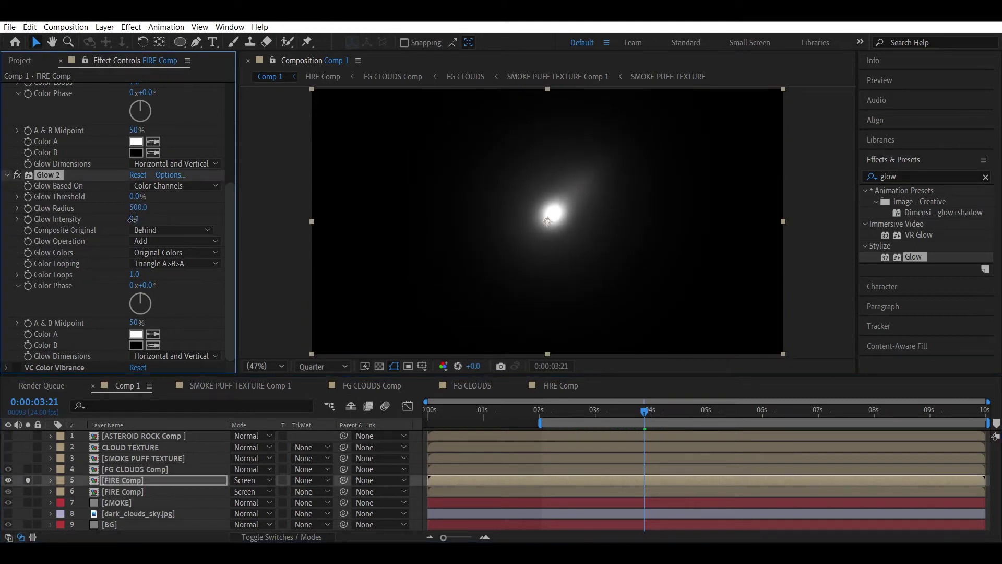
pyautogui.click(18, 175)
pyautogui.click(7, 176)
pyautogui.moveTo(137, 165); pyautogui.dragTo(154, 165)
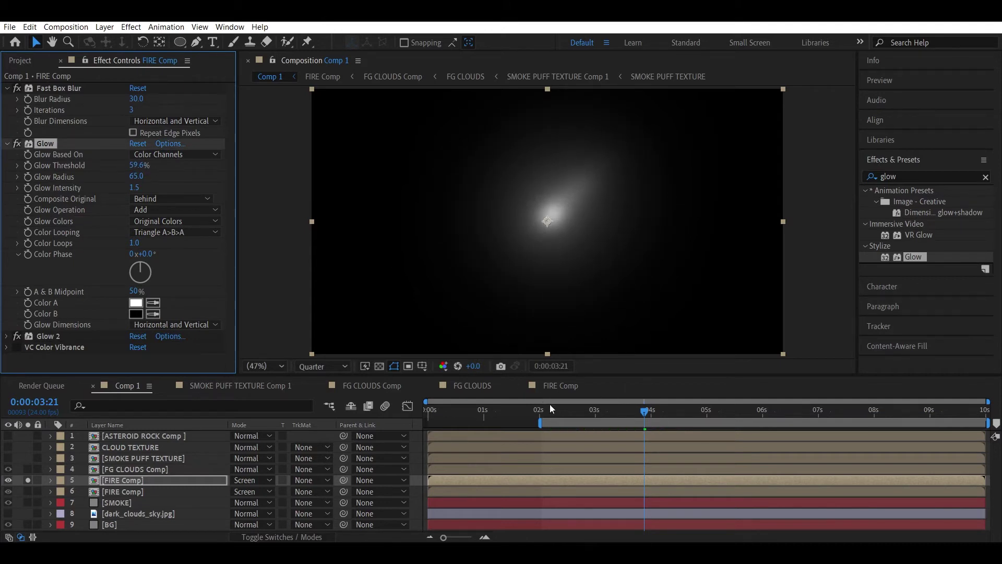
pyautogui.moveTo(553, 413); pyautogui.dragTo(752, 412)
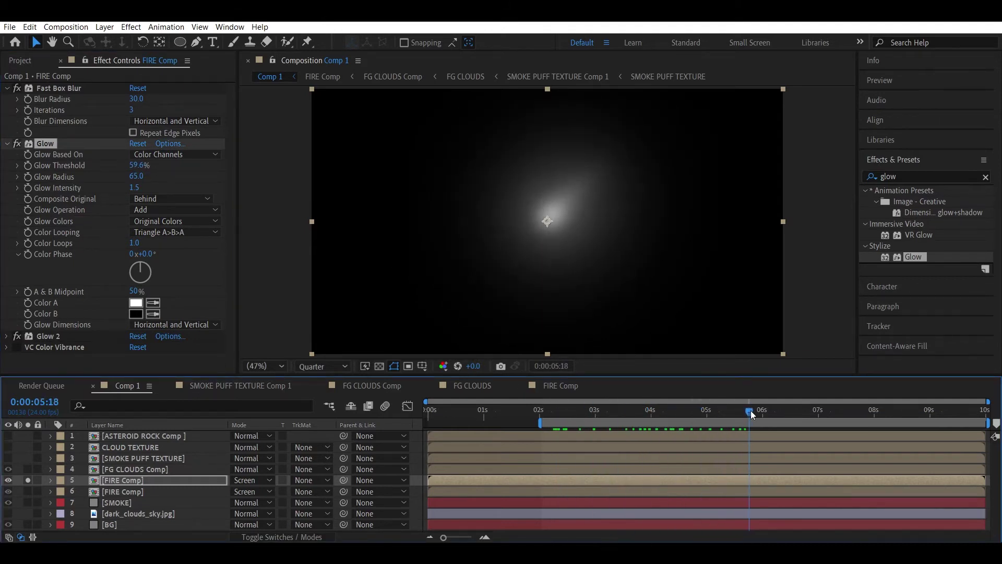
# - Re-enable VC Color Vibrance on the soloed FIRE Comp and set its Vibrance to 0.45
pyautogui.keyDown('ctrl'); pyautogui.click(7, 143); pyautogui.keyUp('ctrl')
pyautogui.click(523, 336)
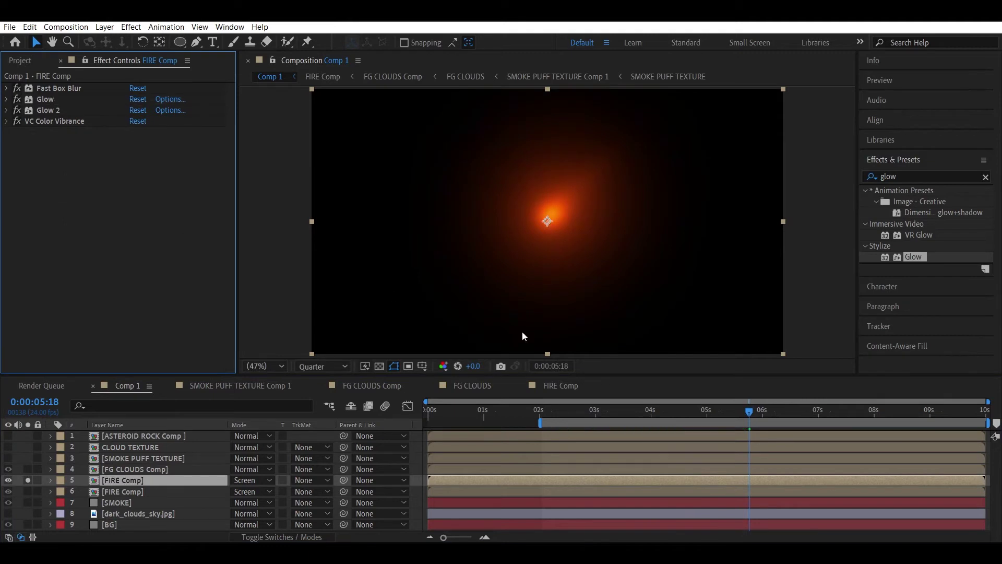
pyautogui.moveTo(553, 405); pyautogui.dragTo(646, 410)
pyautogui.click(7, 121)
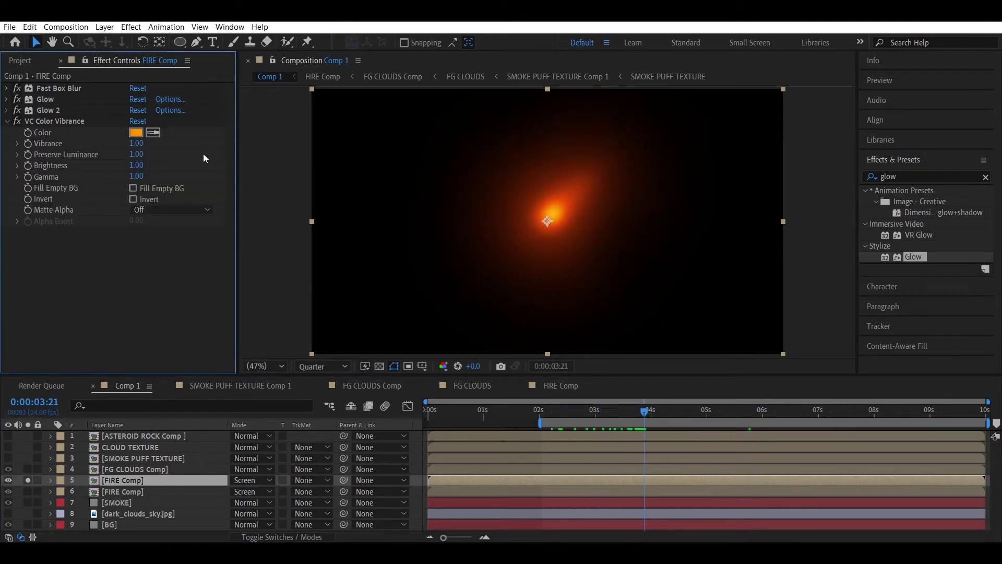
pyautogui.moveTo(135, 148); pyautogui.dragTo(124, 144)
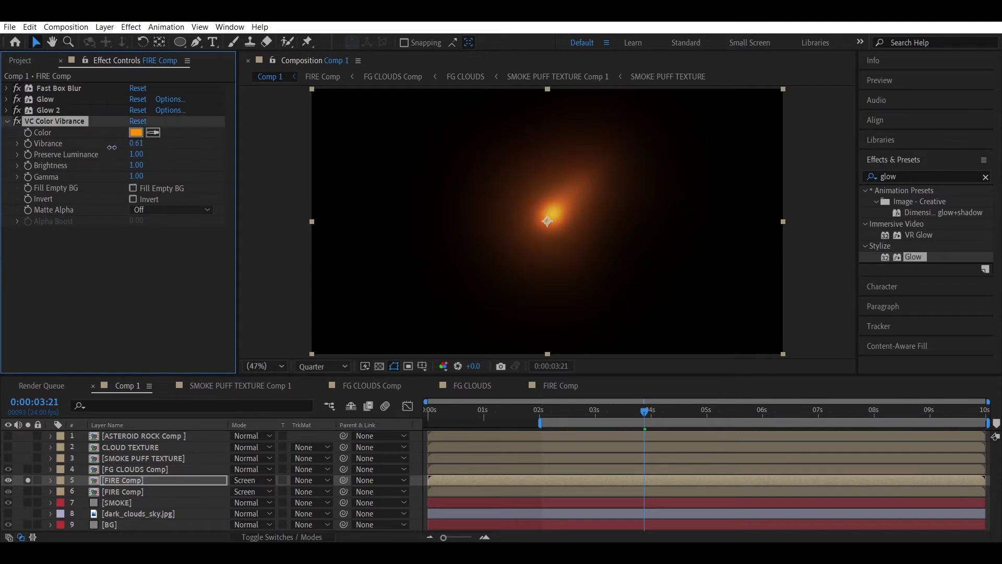
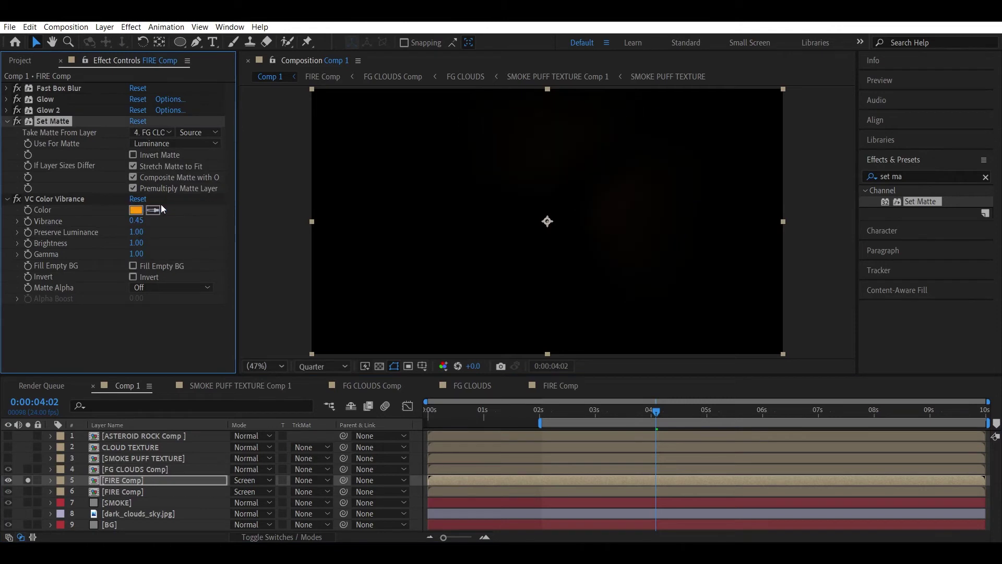
# - Preview the matted glow, unsolo the upper FIRE Comp and re-enable Curves on FG CLOUDS Comp
pyautogui.moveTo(558, 411); pyautogui.dragTo(714, 410)
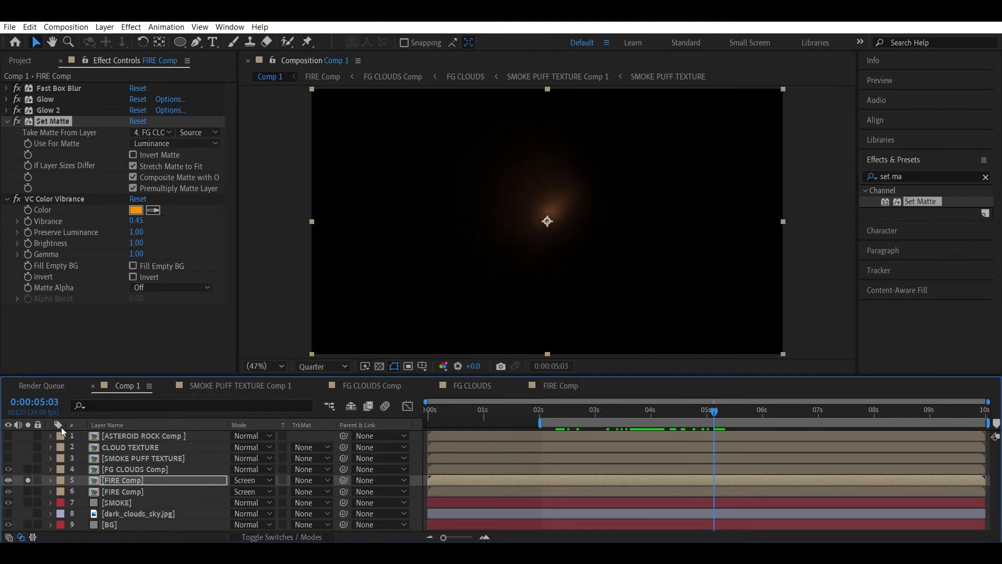
pyautogui.click(28, 480)
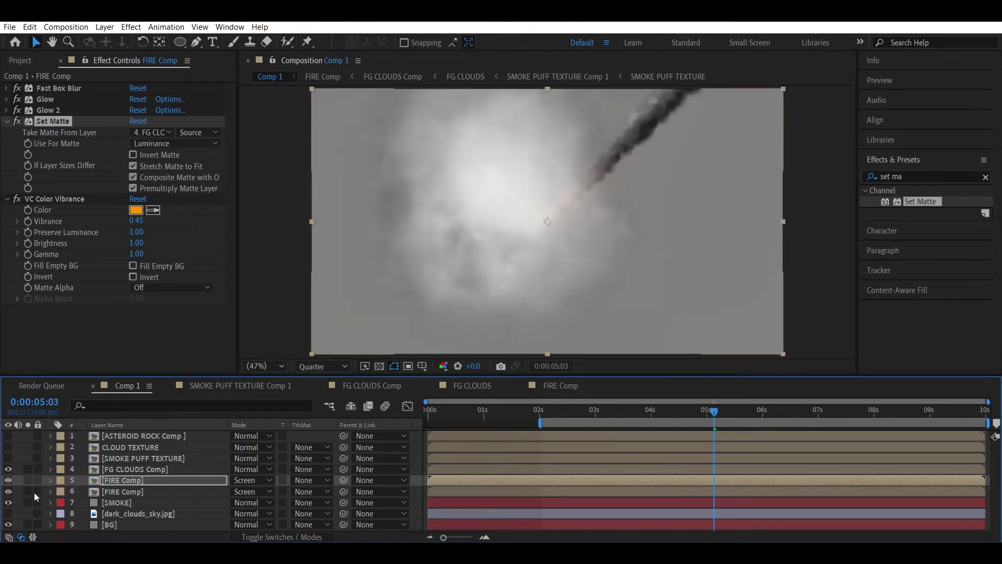
pyautogui.click(112, 469)
pyautogui.click(17, 88)
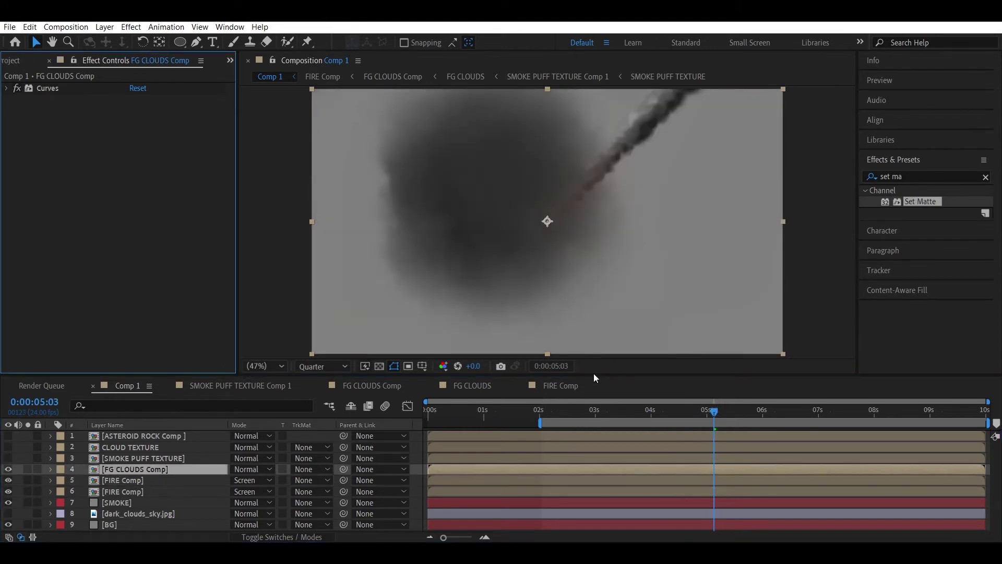
# - Try the Add blending mode on the upper FIRE Comp layer and preview the fire
pyautogui.press('pagedown')
pyautogui.click(149, 480)
pyautogui.click(258, 481)
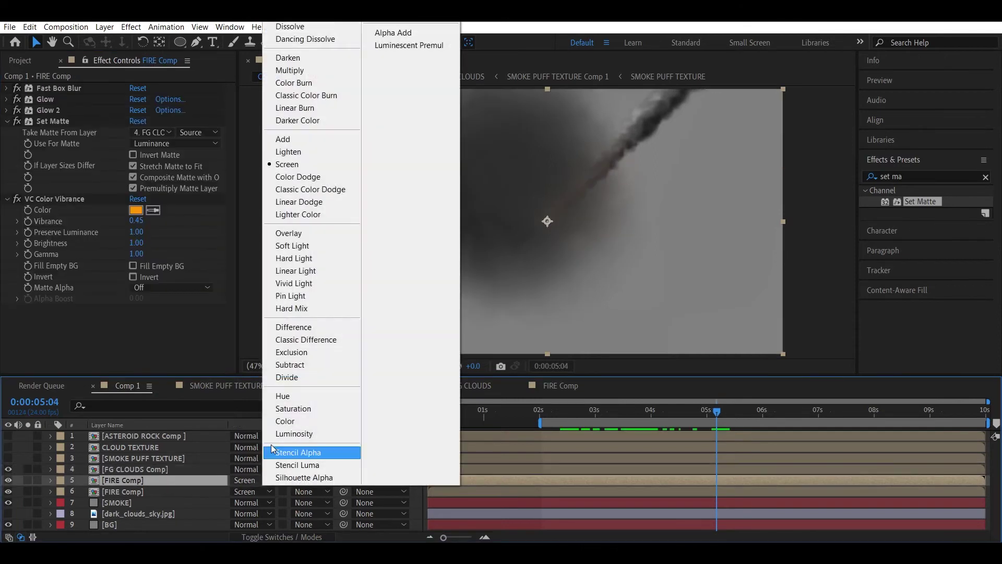
pyautogui.click(302, 135)
pyautogui.moveTo(558, 411); pyautogui.dragTo(649, 411)
# - Move the upper FIRE Comp above FG CLOUDS Comp and set its blending mode to Screen
pyautogui.moveTo(118, 478); pyautogui.dragTo(119, 465)
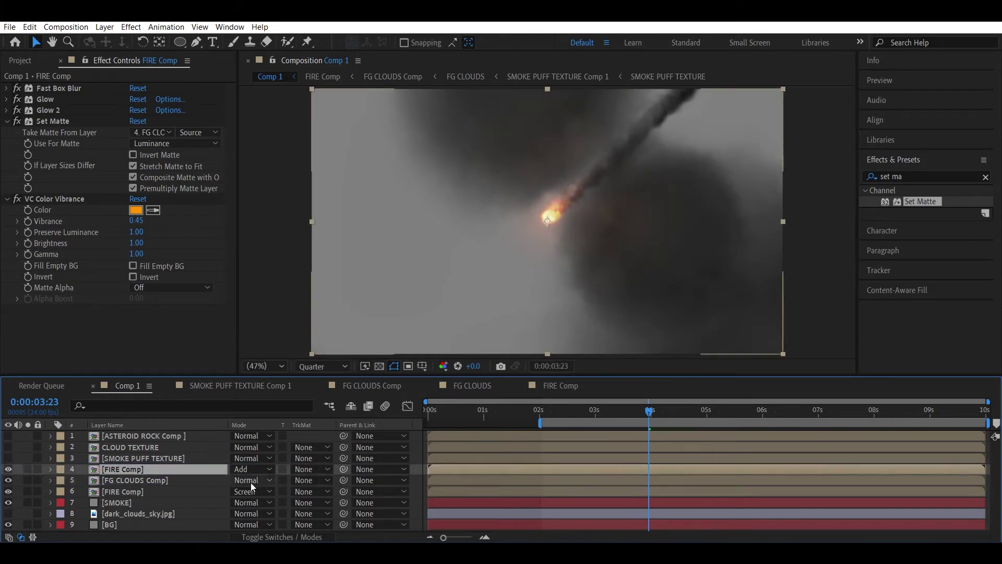
pyautogui.click(255, 465)
pyautogui.click(291, 222)
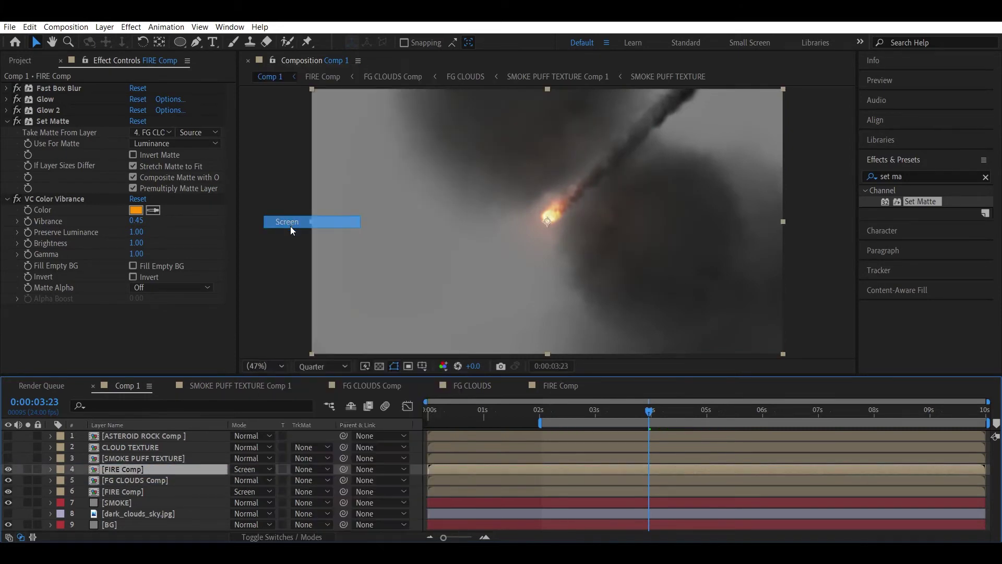
pyautogui.moveTo(552, 415); pyautogui.dragTo(821, 412)
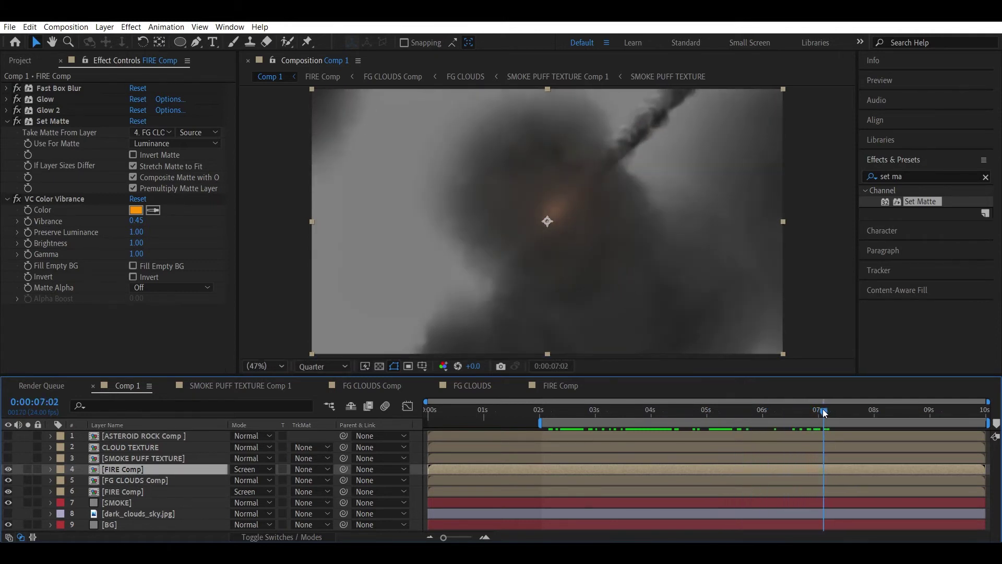
pyautogui.click(570, 224)
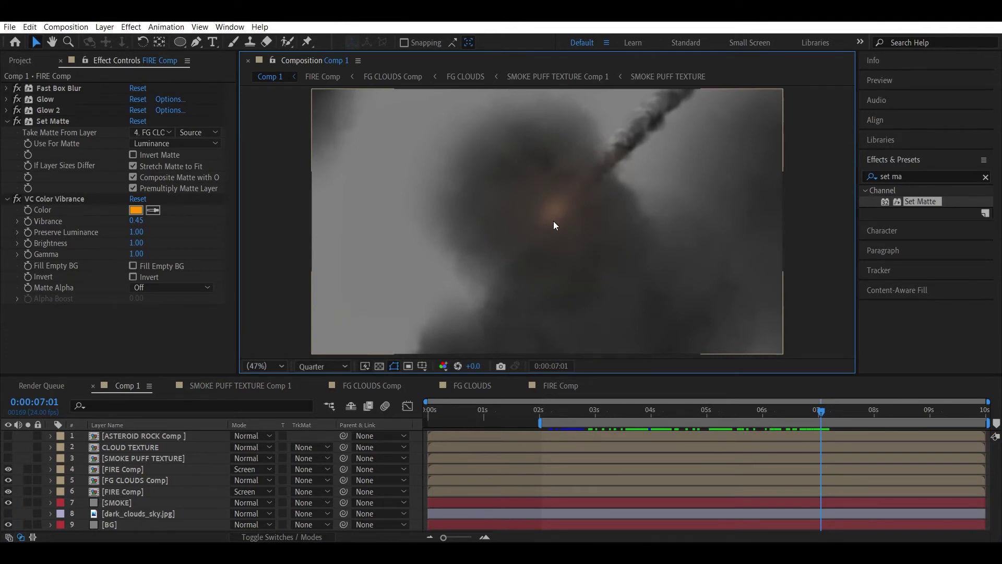
# - Duplicate FG CLOUDS Comp, place the copy above the upper FIRE Comp and solo it
pyautogui.click(133, 480)
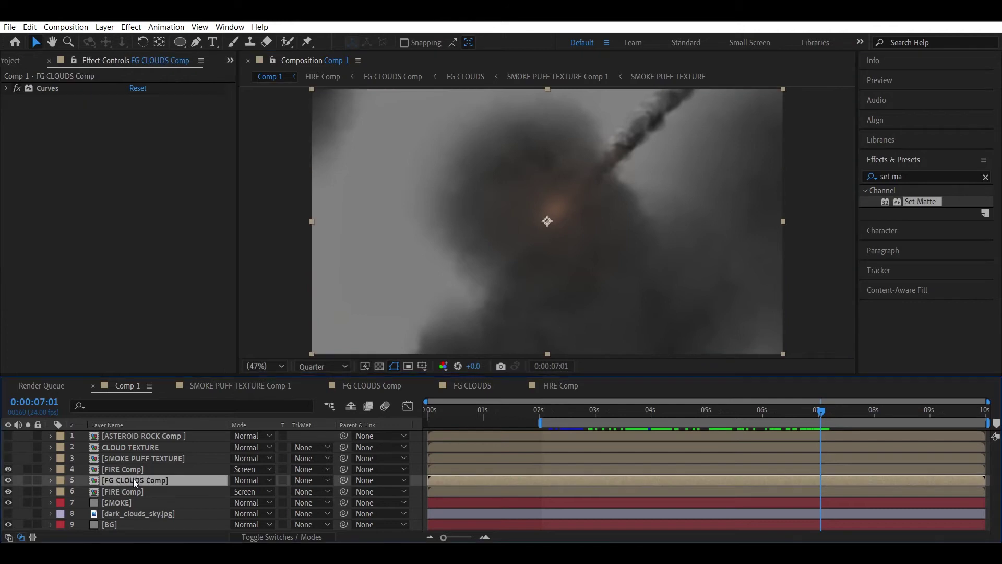
pyautogui.hotkey('ctrl', 'd')
pyautogui.moveTo(133, 478); pyautogui.dragTo(54, 464)
pyautogui.click(28, 469)
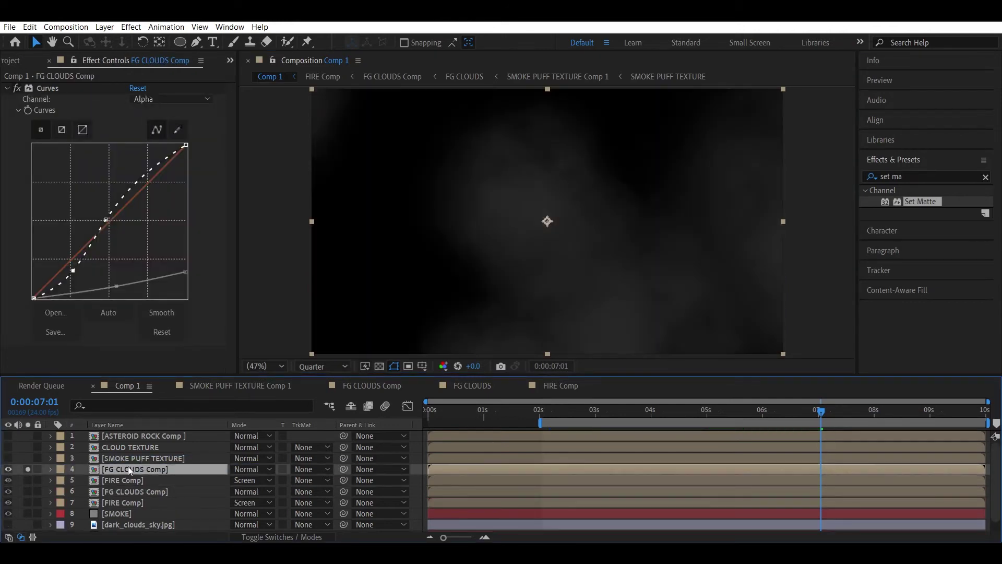
# - Delete Curves from the soloed clouds copy and pre-compose it as FG CLOUDS Comp 2, moving all attributes
pyautogui.click(43, 87)
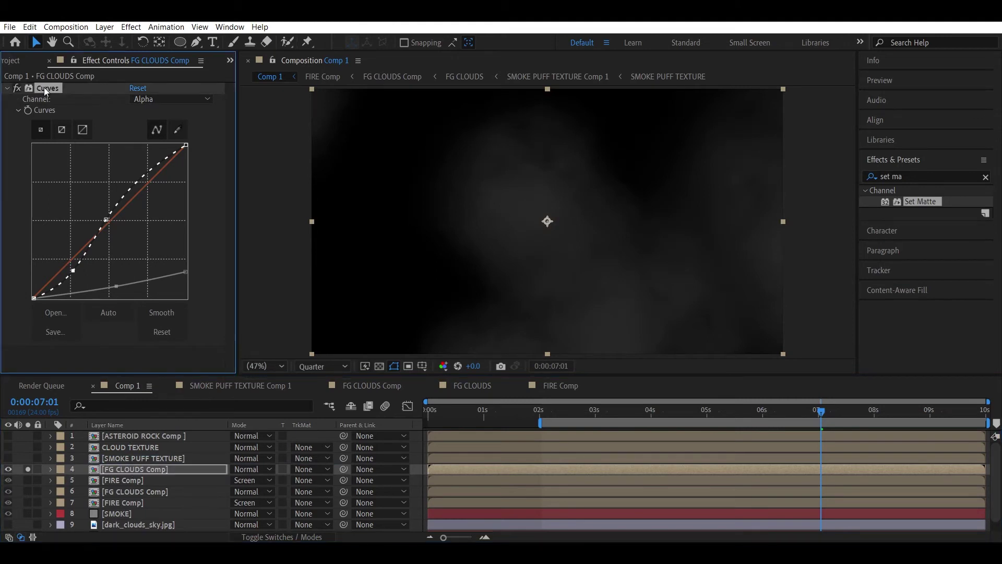
pyautogui.press('Delete')
pyautogui.click(117, 468)
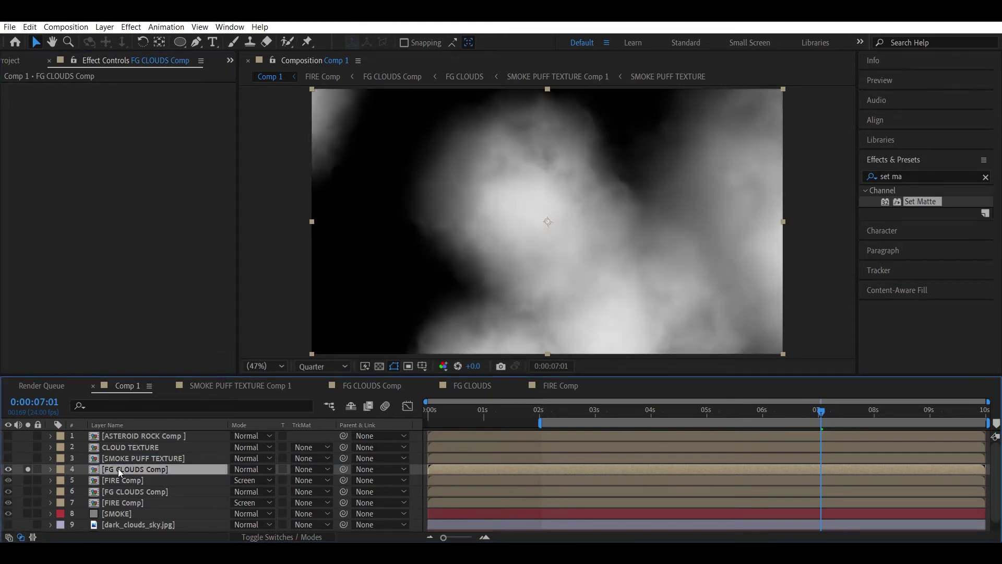
pyautogui.hotkey('ctrl', 'shift', 'c')
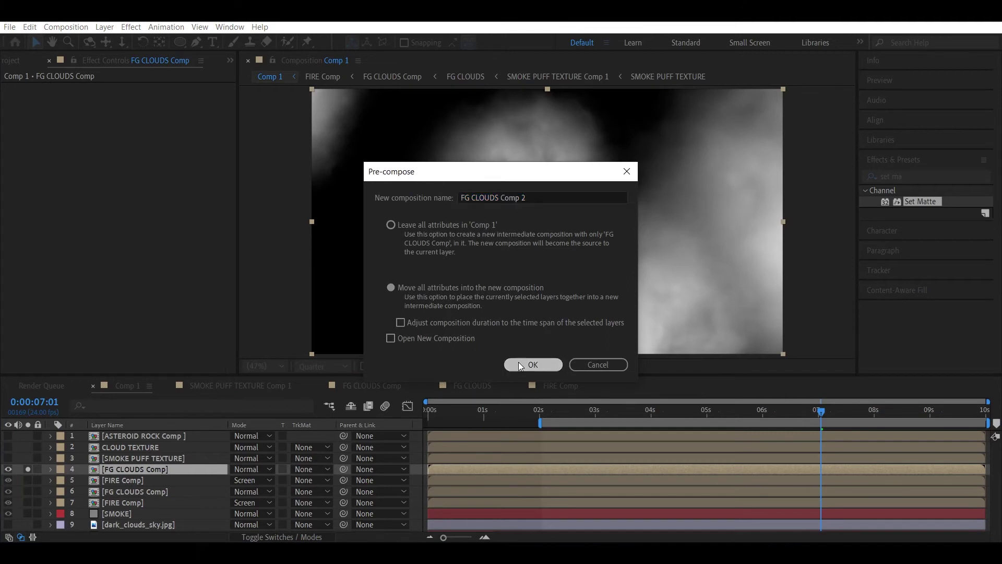
pyautogui.click(522, 364)
# - Open FG CLOUDS Comp 2, apply the Invert effect to its FG CLOUDS Comp layer and preview the clouds
pyautogui.doubleClick(126, 469)
pyautogui.click(134, 436)
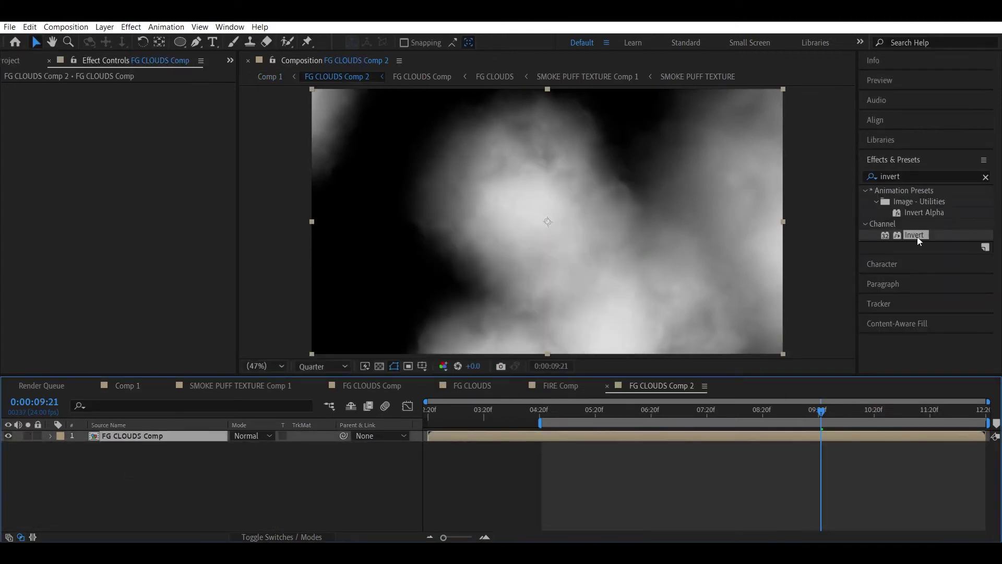
pyautogui.moveTo(917, 237); pyautogui.dragTo(185, 434)
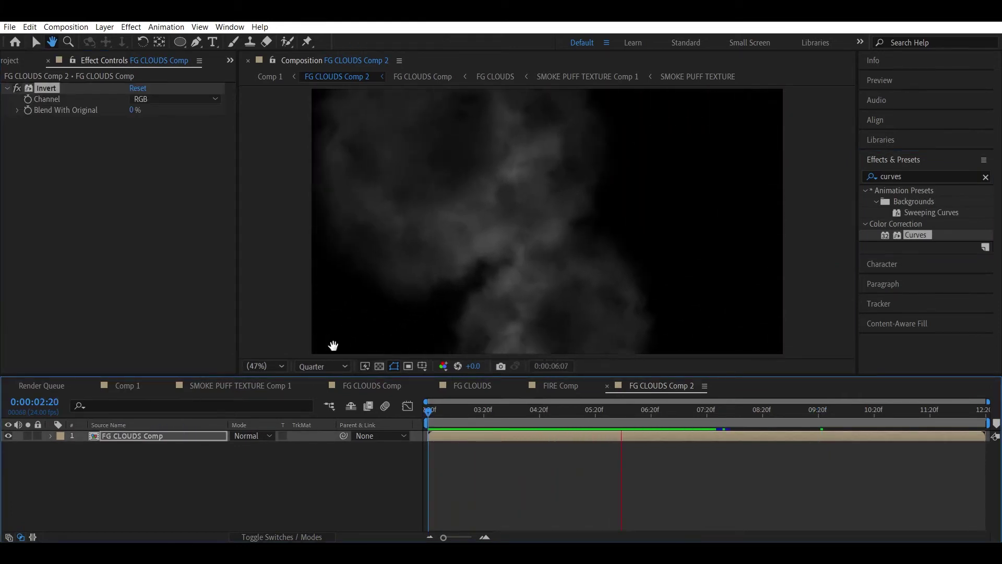
pyautogui.press('space')
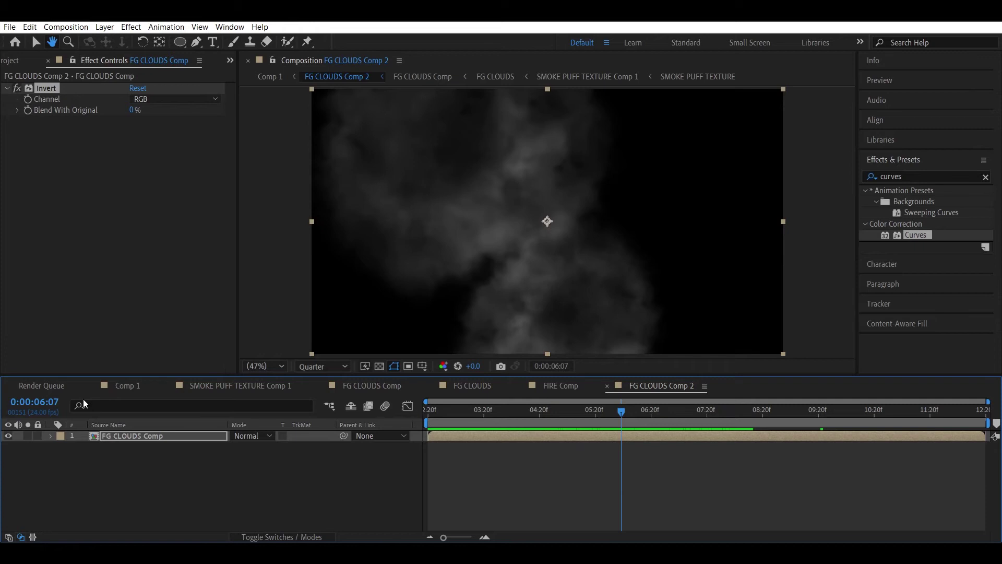
# - Set the upper FIRE Comp's Set Matte in Comp 1 to take its matte from FG CLOUDS Comp 2 with Effects & Masks
pyautogui.click(124, 386)
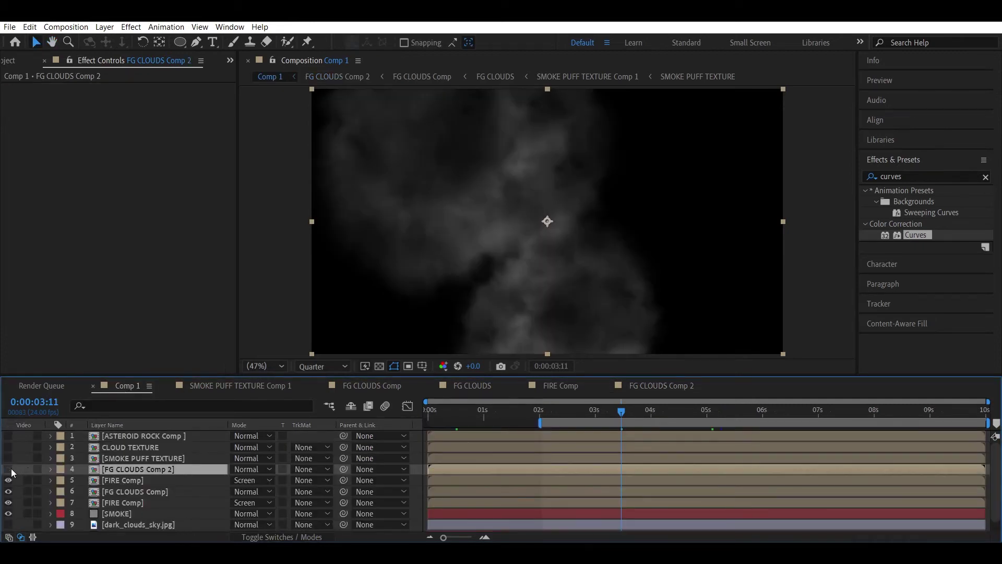
pyautogui.click(133, 482)
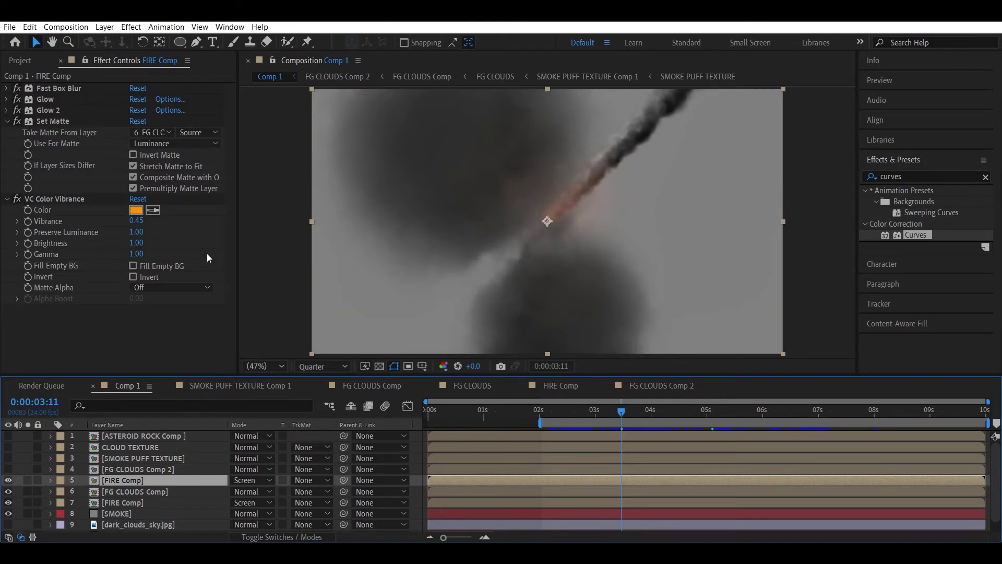
pyautogui.click(150, 133)
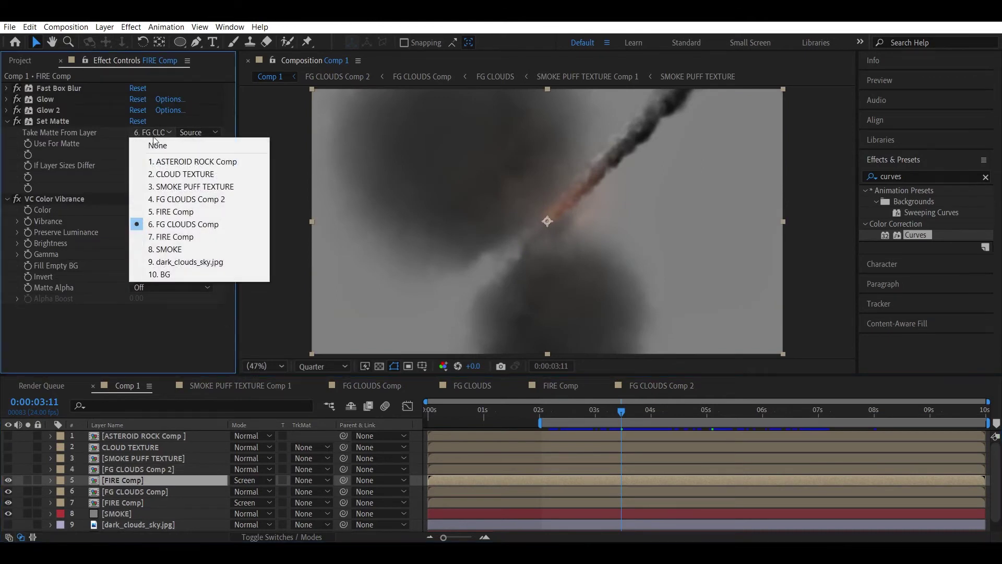
pyautogui.click(176, 199)
pyautogui.click(194, 130)
pyautogui.click(216, 171)
# - Apply Curves to FG CLOUDS Comp 2, bend the RGB curve strongly upward with two points, and preview Comp 1
pyautogui.click(143, 469)
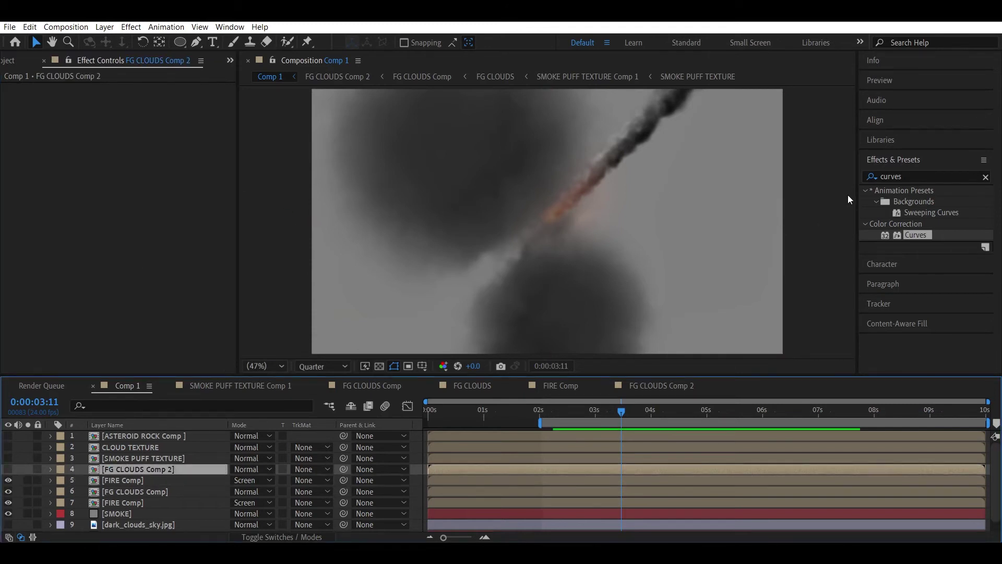
pyautogui.moveTo(912, 232); pyautogui.dragTo(175, 242)
pyautogui.moveTo(152, 192); pyautogui.dragTo(118, 164)
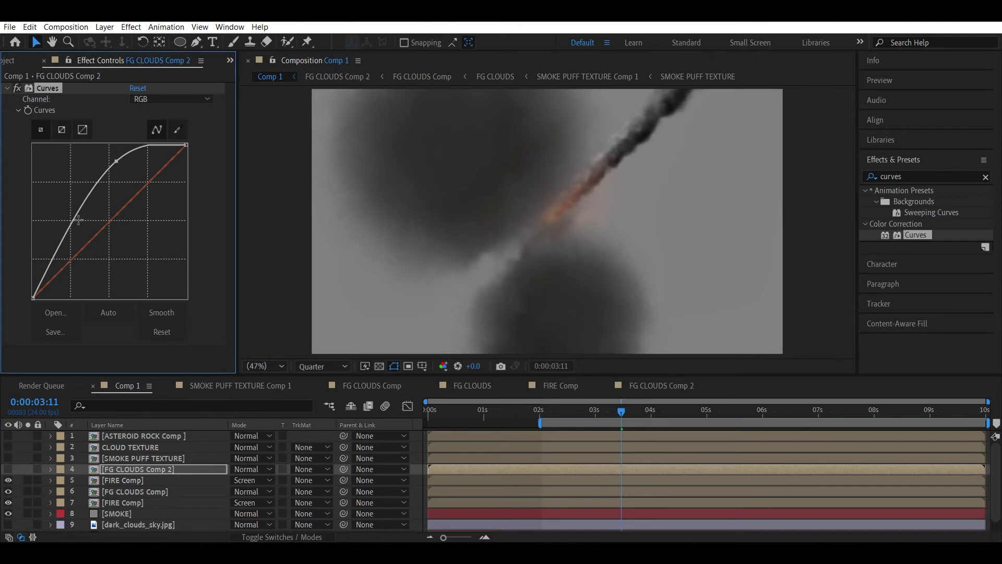
pyautogui.moveTo(68, 229)
pyautogui.mouseDown()
pyautogui.moveTo(61, 222)
pyautogui.moveTo(97, 245)
pyautogui.moveTo(51, 223)
pyautogui.moveTo(59, 228)
pyautogui.mouseUp()
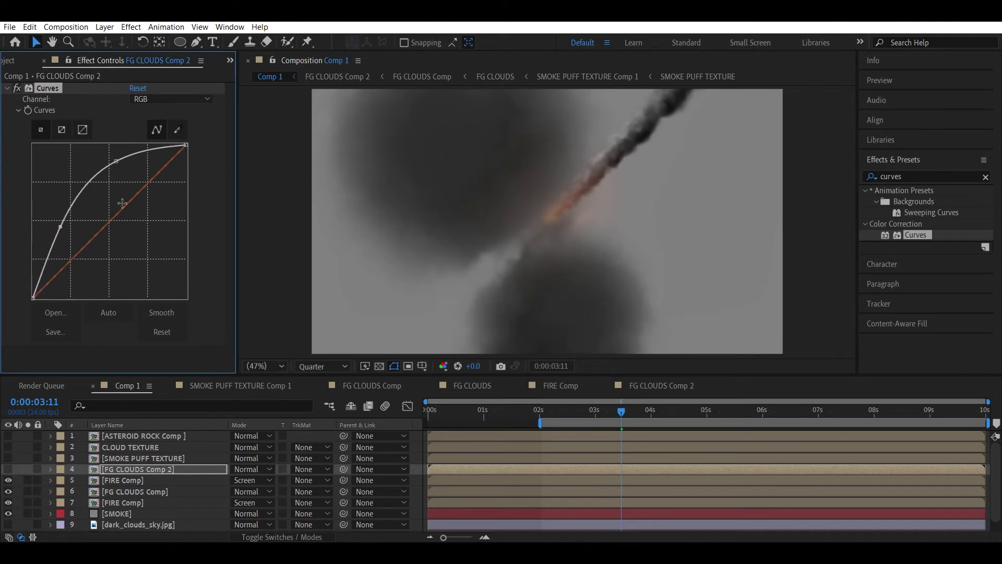
pyautogui.click(552, 412)
pyautogui.press('space')
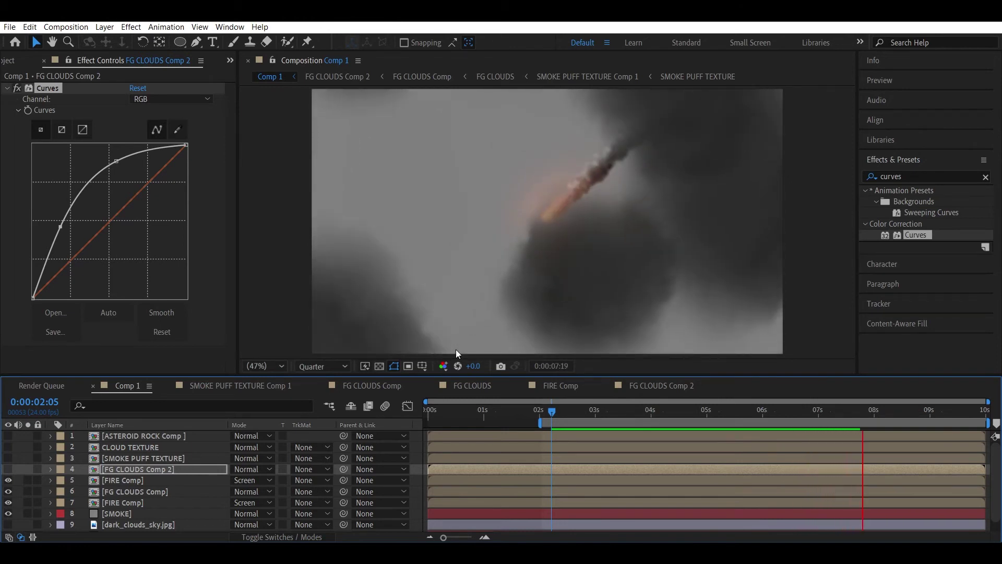
pyautogui.press('space')
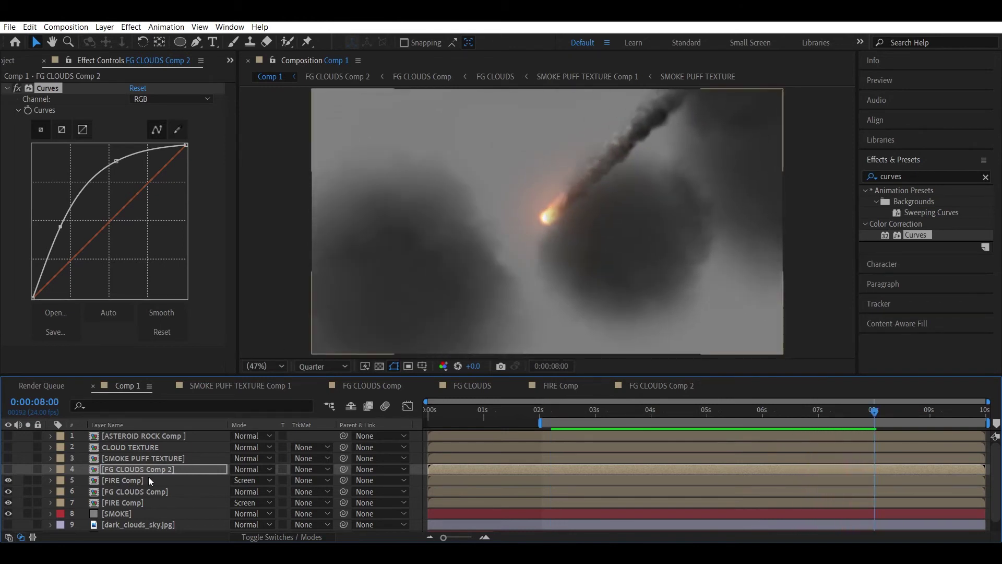
# - Set the upper FIRE Comp's blending mode to Add and solo it at about 0:00:03:19
pyautogui.click(148, 478)
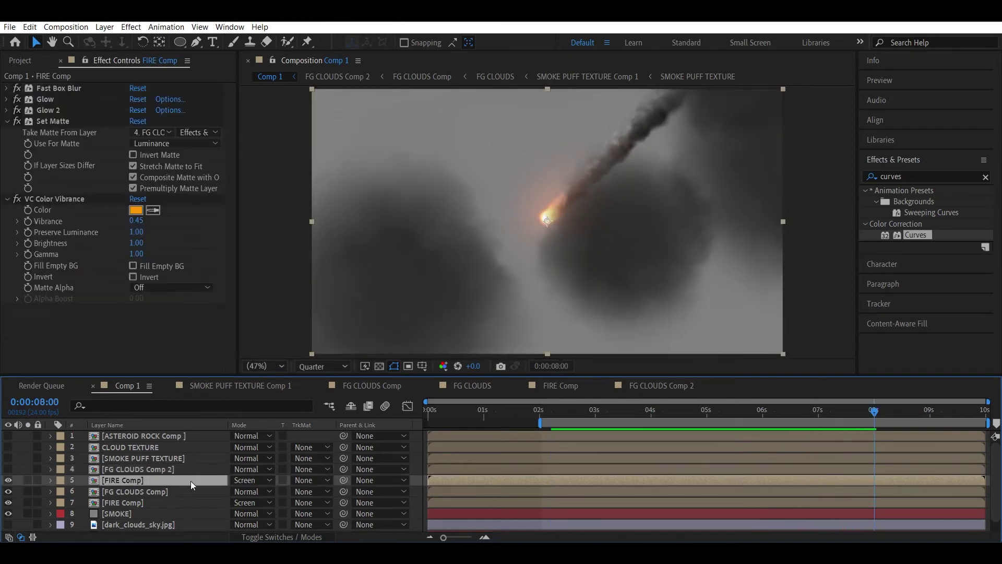
pyautogui.click(253, 477)
pyautogui.click(314, 139)
pyautogui.write('glow')
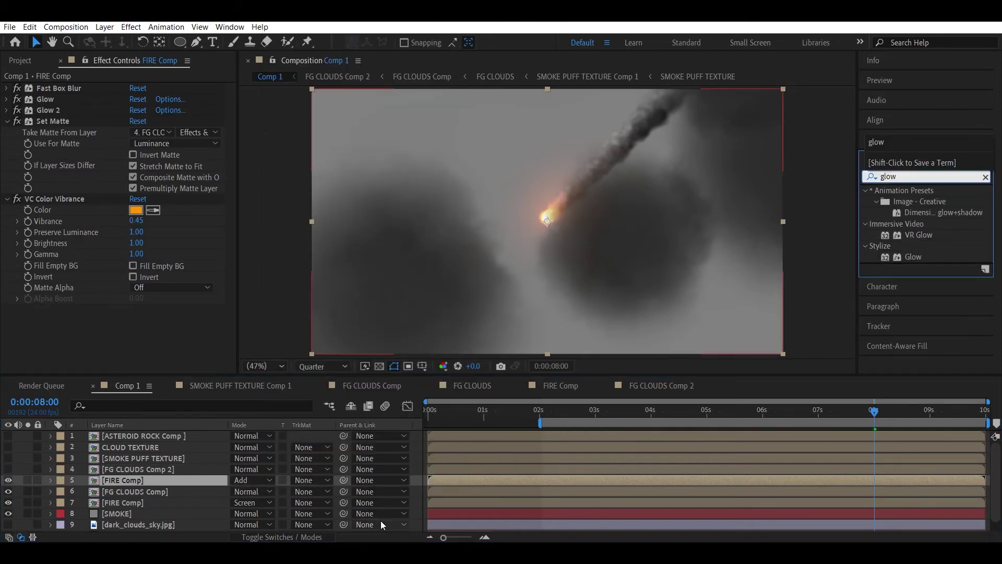
pyautogui.click(28, 479)
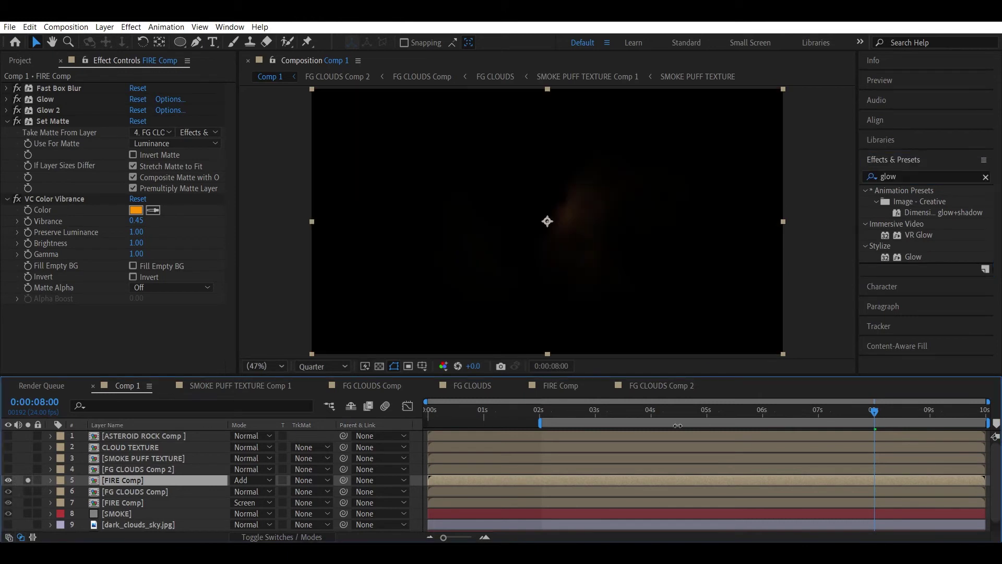
pyautogui.moveTo(550, 411); pyautogui.dragTo(642, 422)
# - Try a Glow below Set Matte on the upper FIRE Comp with 0% threshold and radius 80, and delete it
pyautogui.moveTo(913, 256); pyautogui.dragTo(78, 192)
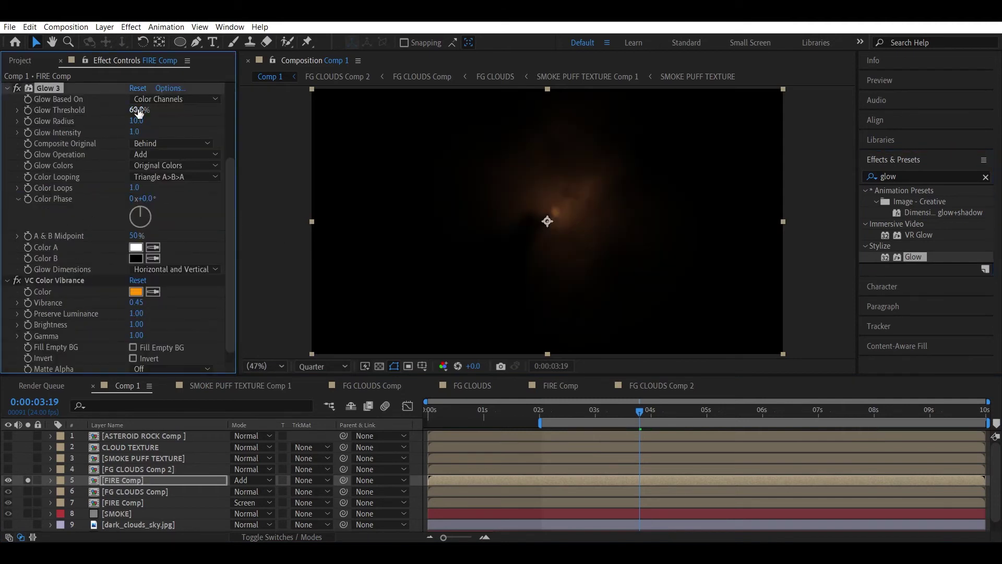
pyautogui.moveTo(118, 109); pyautogui.dragTo(3, 104)
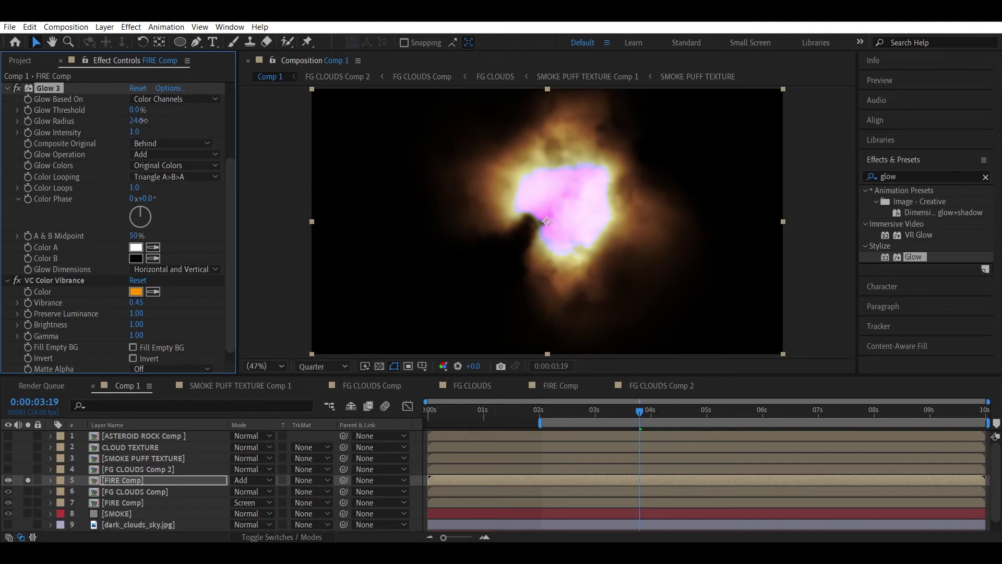
pyautogui.moveTo(226, 120); pyautogui.dragTo(177, 120)
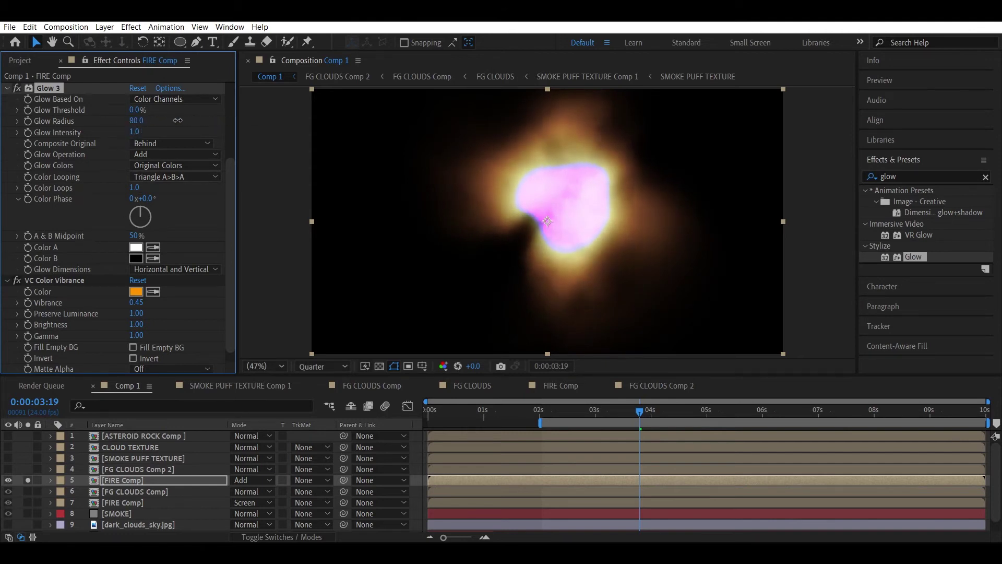
pyautogui.click(377, 367)
pyautogui.click(377, 367)
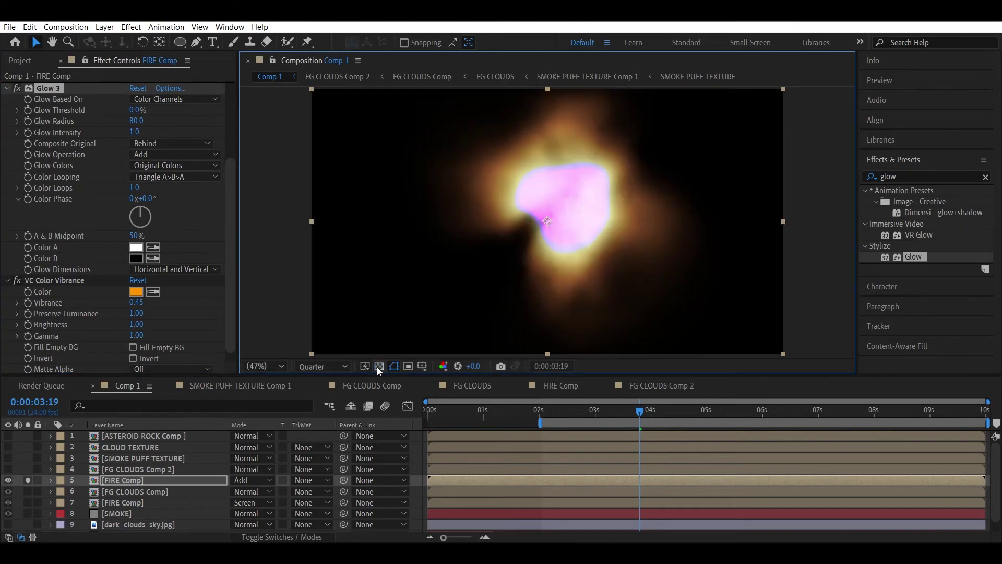
pyautogui.scroll(3, 43, 199)
pyautogui.click(43, 199)
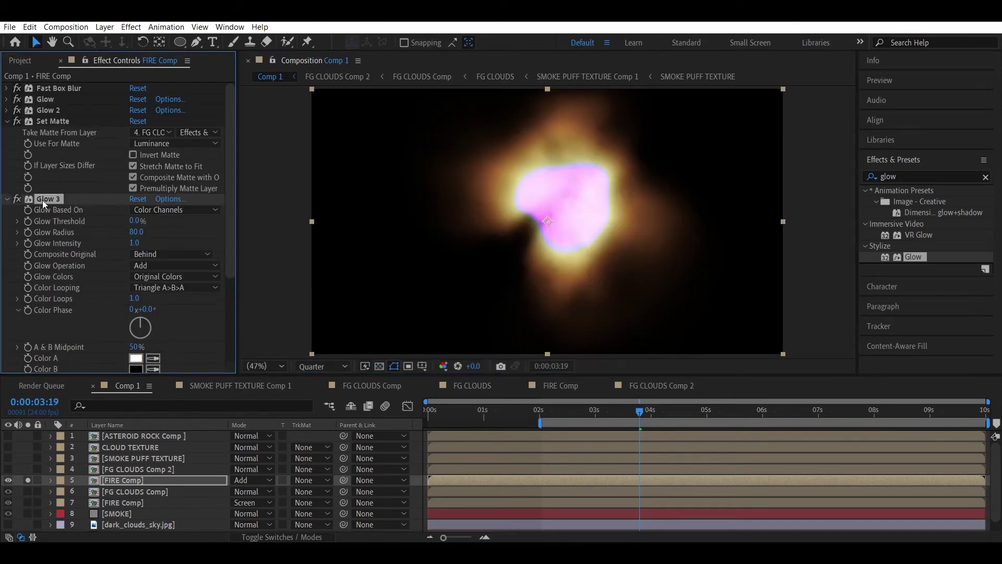
pyautogui.press('Delete')
# - Add Solid Composite below Set Matte on the upper FIRE Comp and set its color to black (000000)
pyautogui.click(892, 176)
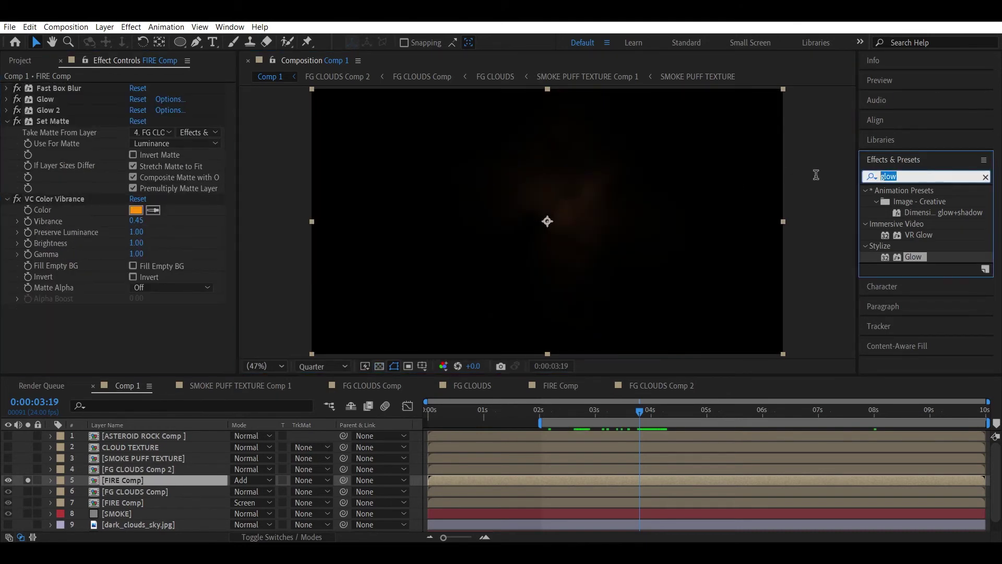
pyautogui.write('solid')
pyautogui.moveTo(895, 195); pyautogui.dragTo(25, 196)
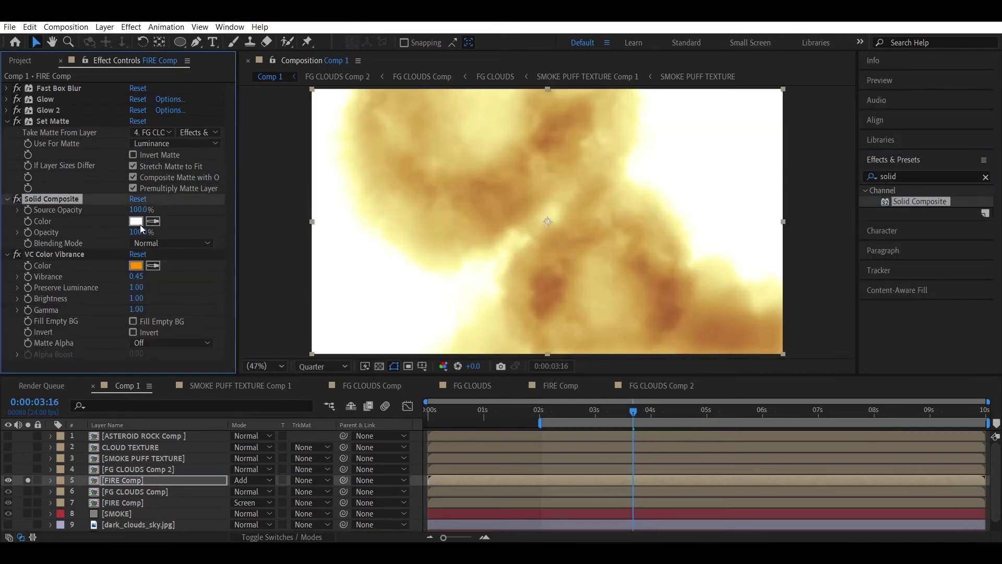
pyautogui.click(136, 220)
pyautogui.moveTo(211, 242); pyautogui.dragTo(205, 345)
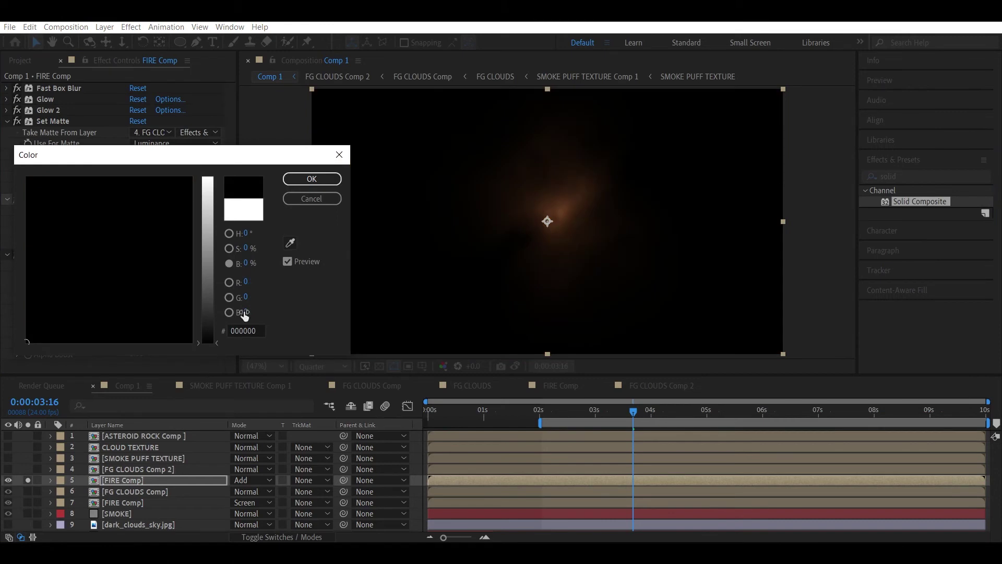
pyautogui.click(312, 178)
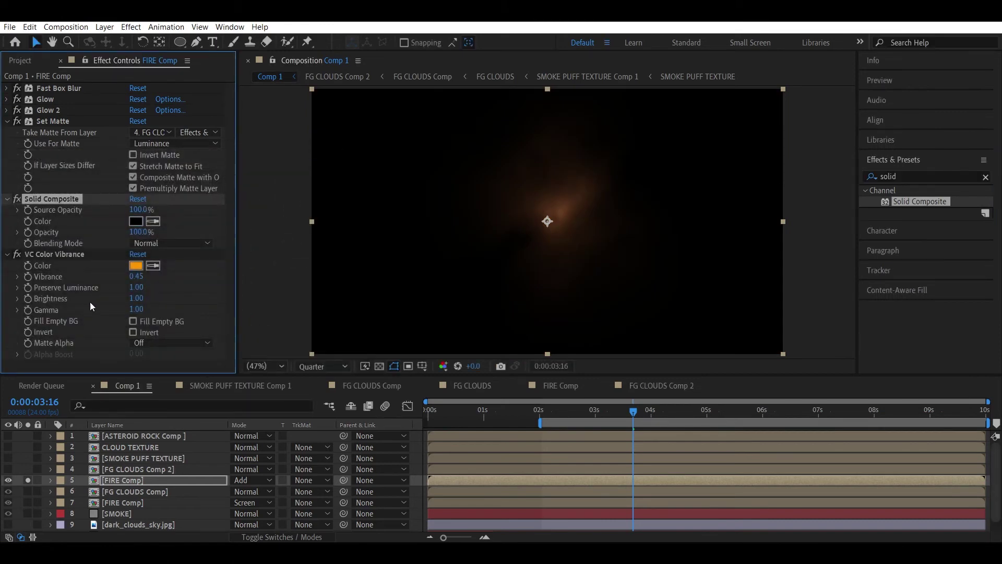
pyautogui.click(6, 122)
# - Add a Glow below Solid Composite with threshold 0%, radius 246 and intensity 0.1
pyautogui.doubleClick(918, 175)
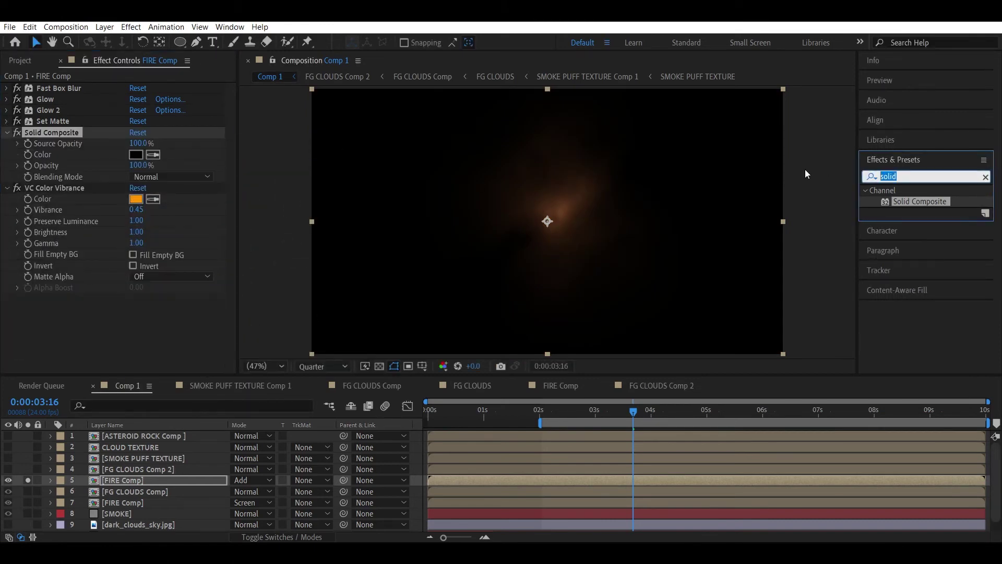
pyautogui.write('glow')
pyautogui.moveTo(913, 257); pyautogui.dragTo(28, 168)
pyautogui.moveTo(135, 180); pyautogui.dragTo(272, 180)
pyautogui.moveTo(126, 191); pyautogui.dragTo(75, 191)
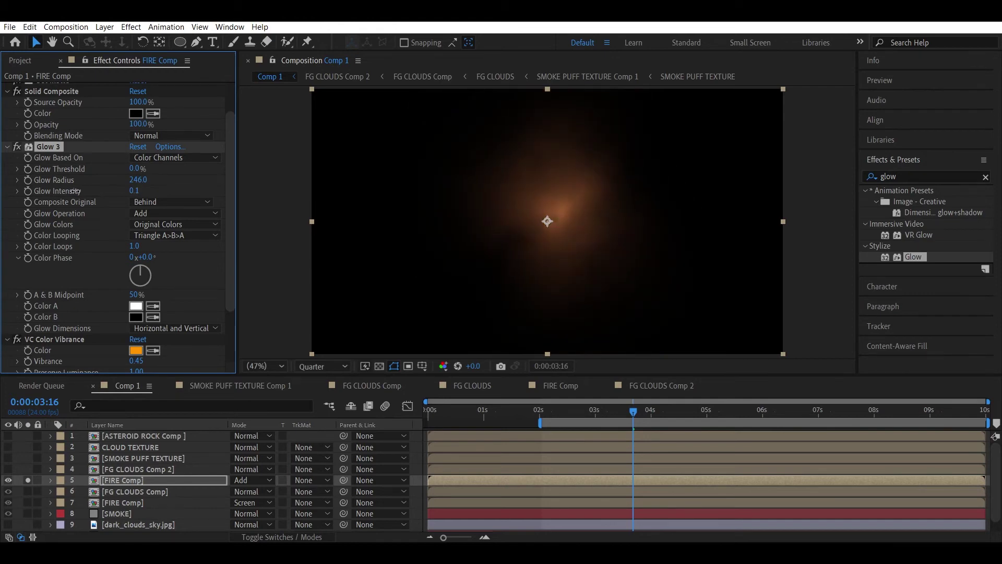
# - Try Screen blending on the unsoloed upper FIRE Comp, settle on Add, and reduce its Glow 3 intensity
pyautogui.click(256, 480)
pyautogui.click(282, 164)
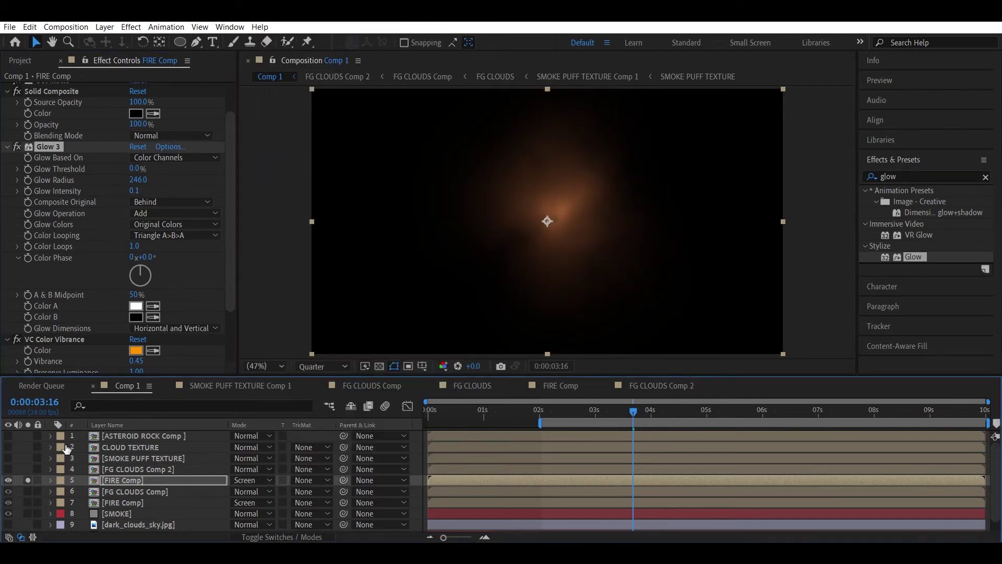
pyautogui.click(28, 480)
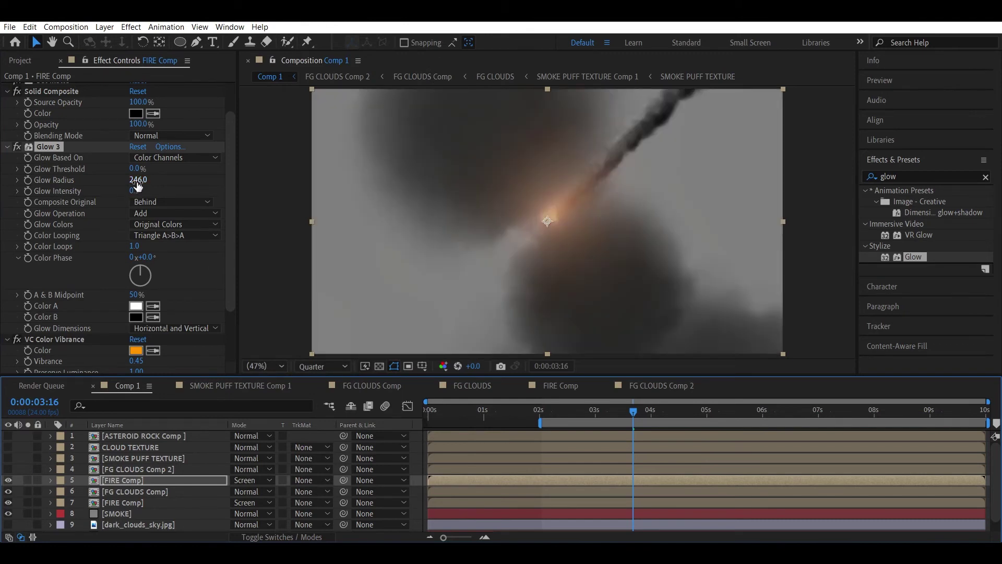
pyautogui.moveTo(133, 190); pyautogui.dragTo(125, 189)
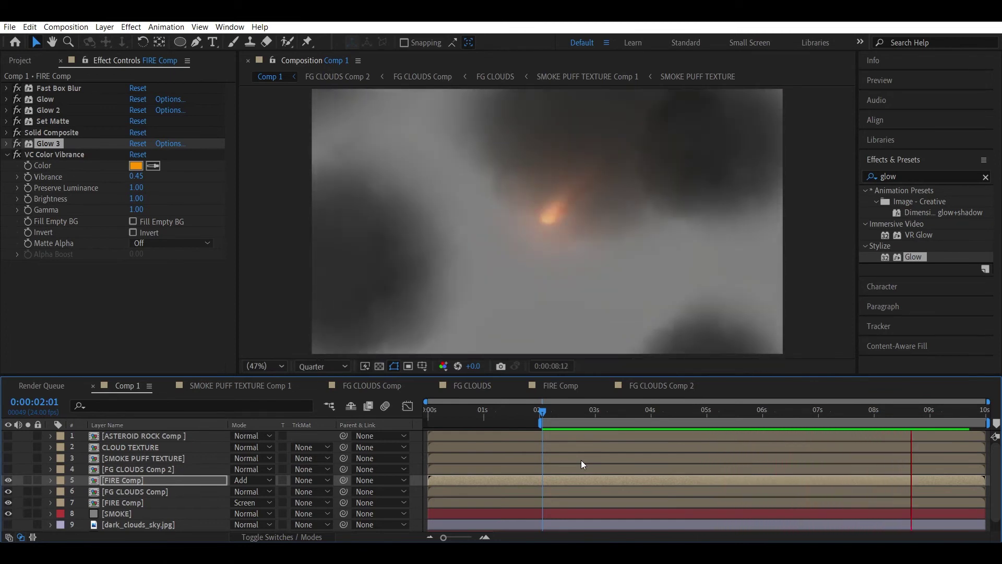
pyautogui.press('space')
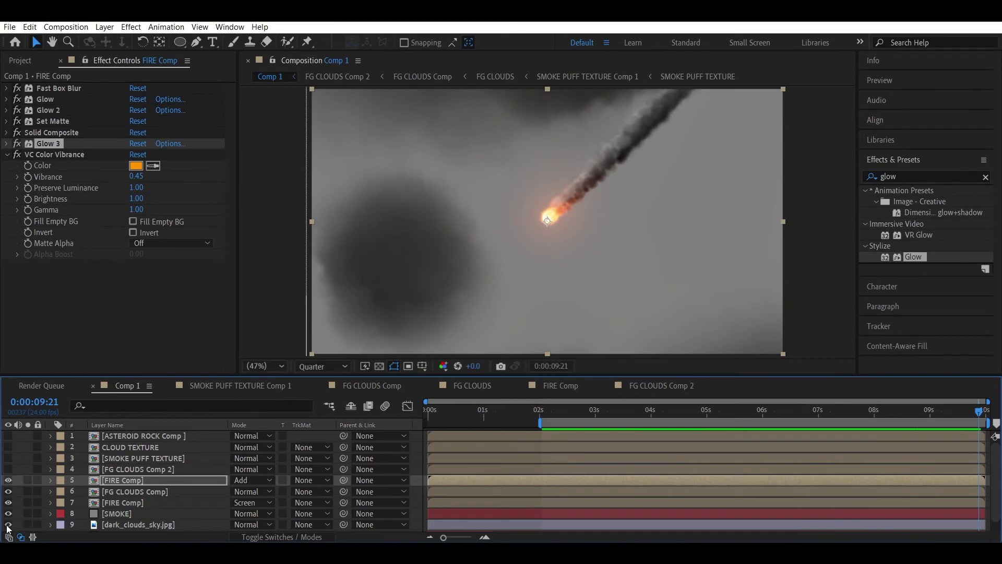
# - Make the dark_clouds_sky.jpg layer visible and preview the composition from about 0:00:02:04
pyautogui.scroll(-1, 137, 482)
pyautogui.click(136, 514)
pyautogui.click(548, 412)
pyautogui.press('space')
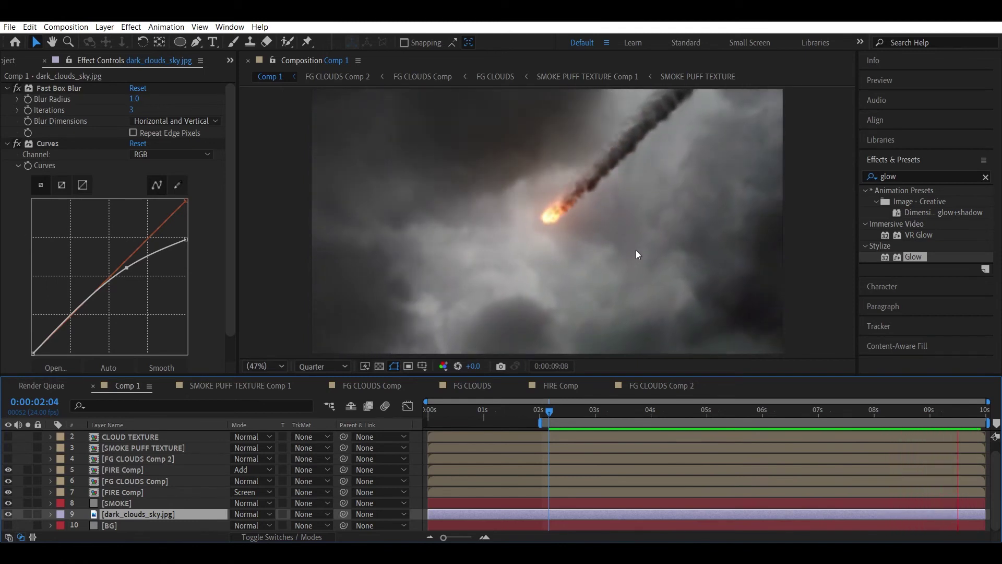
pyautogui.press('space')
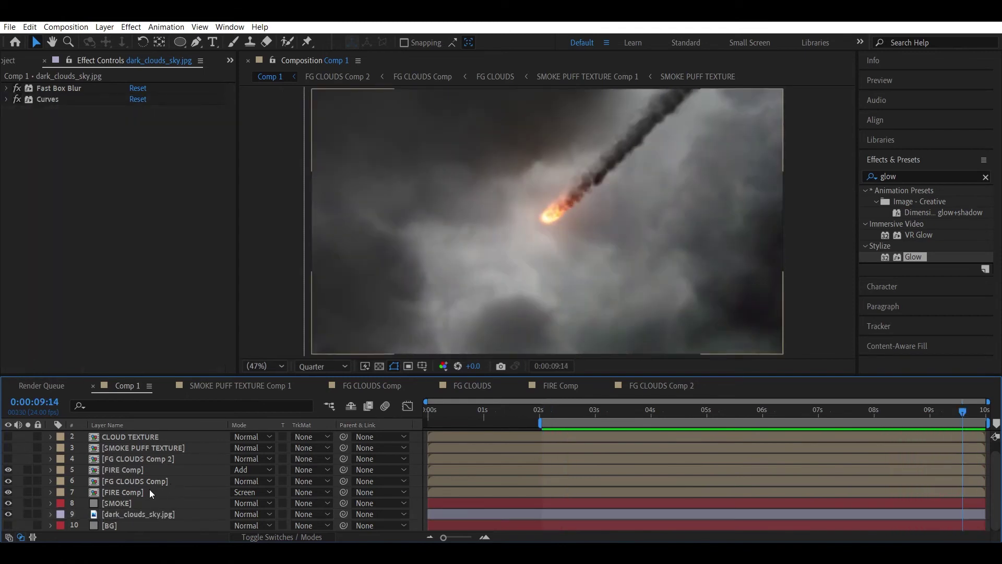
# - Copy the FG CLOUDS particle layer from its nested composition into Comp 1, placing it between the lower FIRE Comp and SMOKE
pyautogui.doubleClick(139, 481)
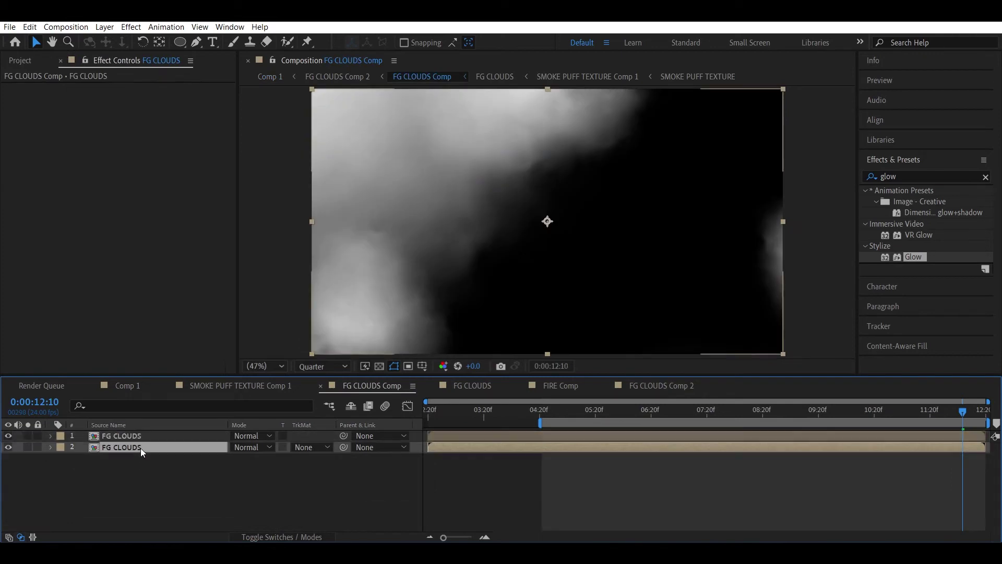
pyautogui.click(140, 448)
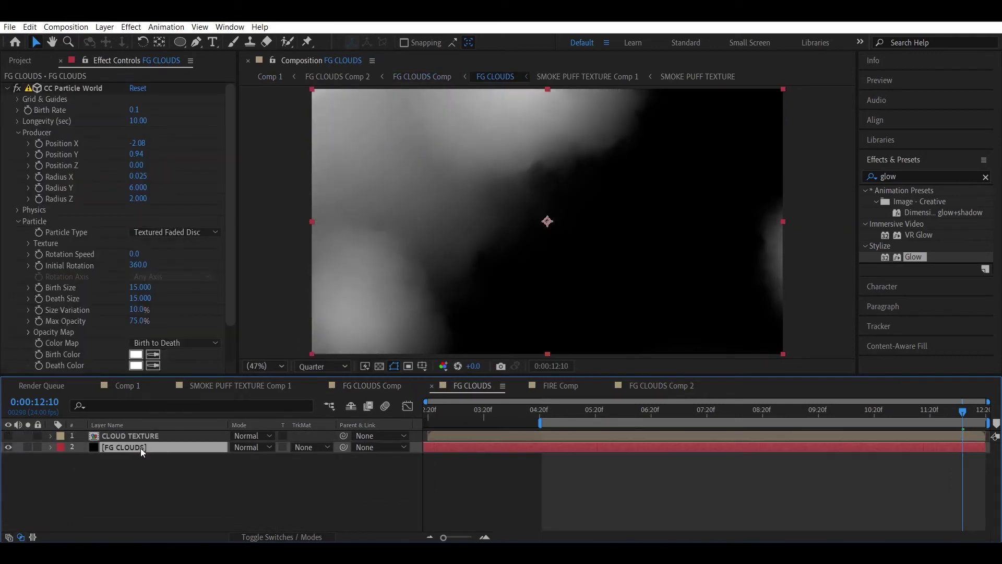
pyautogui.click(125, 384)
pyautogui.hotkey('ctrl', 'v')
pyautogui.moveTo(133, 481); pyautogui.dragTo(137, 504)
# - Rename the pasted particle layer BG CLOUDS and solo it
pyautogui.press('Return')
pyautogui.write('BG CLOUDS')
pyautogui.press('Return')
pyautogui.click(28, 503)
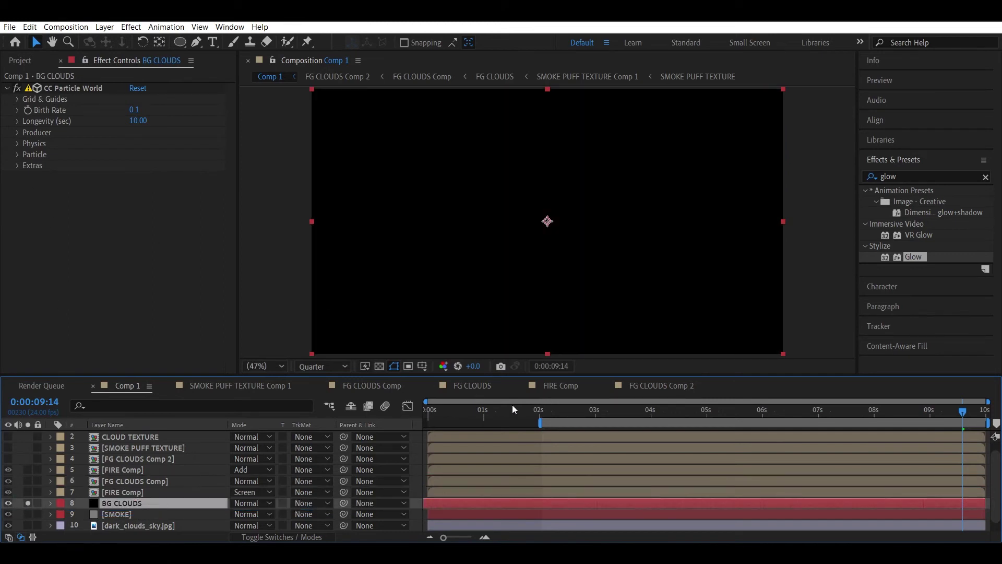
# - At about 0:00:05:20, set the CC Particle World texture layer of BG CLOUDS to CLOUD TEXTURE
pyautogui.moveTo(551, 415); pyautogui.dragTo(754, 415)
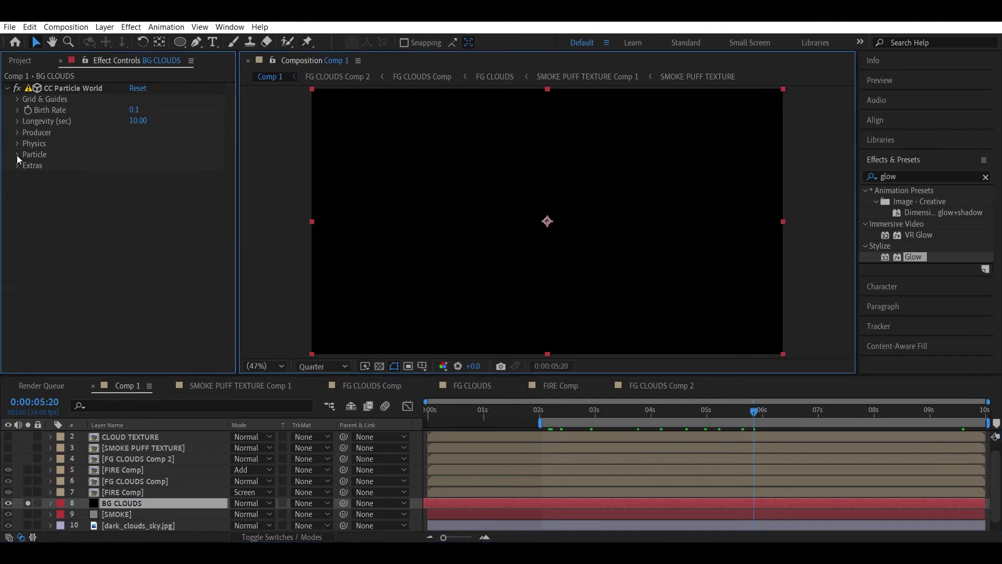
pyautogui.click(17, 155)
pyautogui.click(28, 178)
pyautogui.click(150, 188)
pyautogui.click(163, 234)
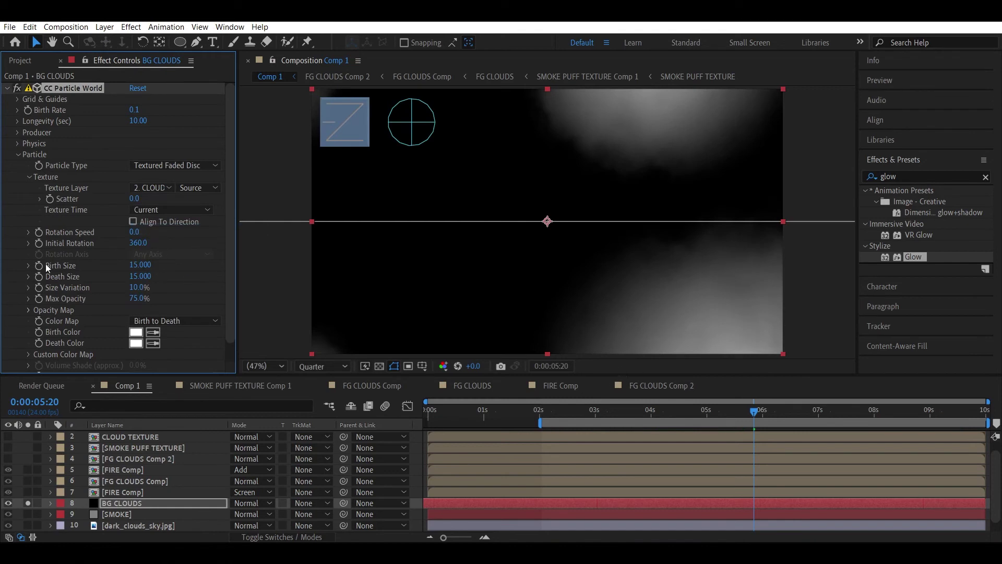
# - In the Producer settings of BG CLOUDS, set Radius Z to 5 and Position Z to 8
pyautogui.click(18, 133)
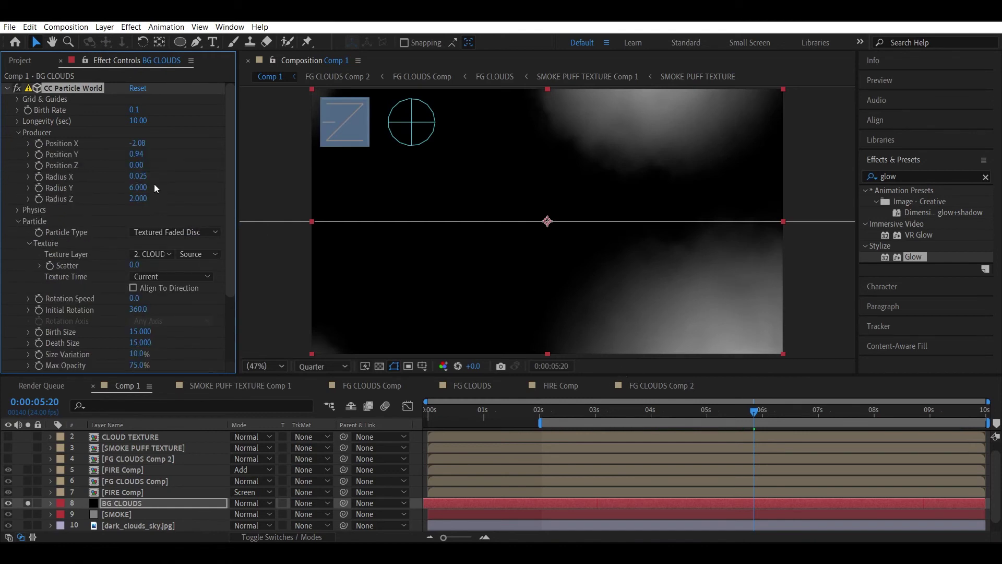
pyautogui.moveTo(135, 165); pyautogui.dragTo(156, 166)
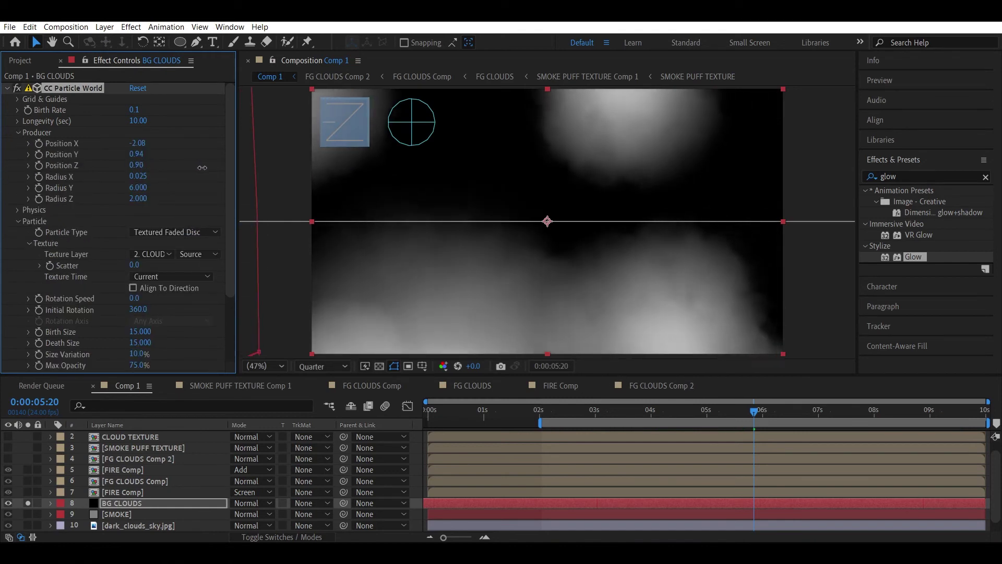
pyautogui.click(148, 204)
pyautogui.click(139, 198)
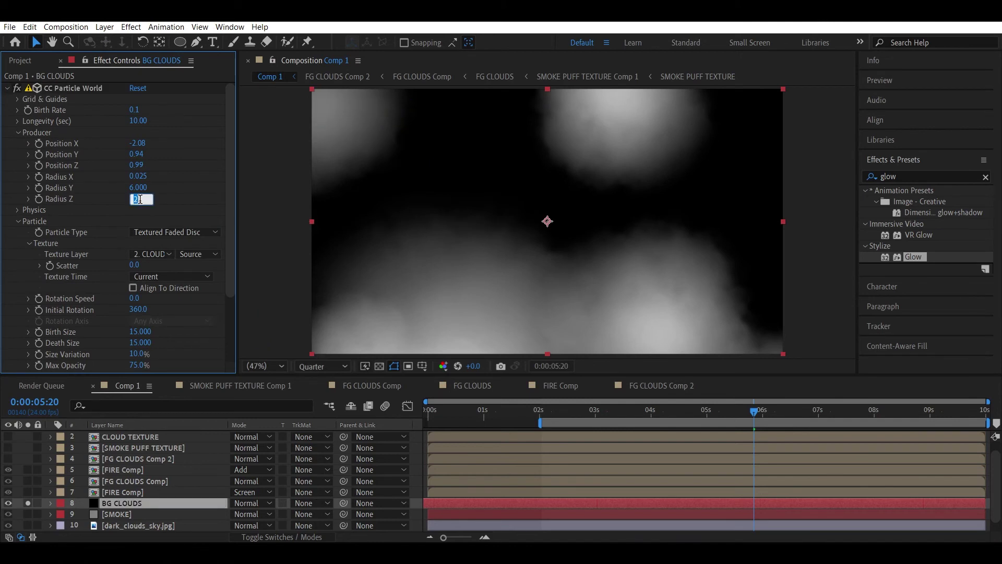
pyautogui.write('5')
pyautogui.press('Return')
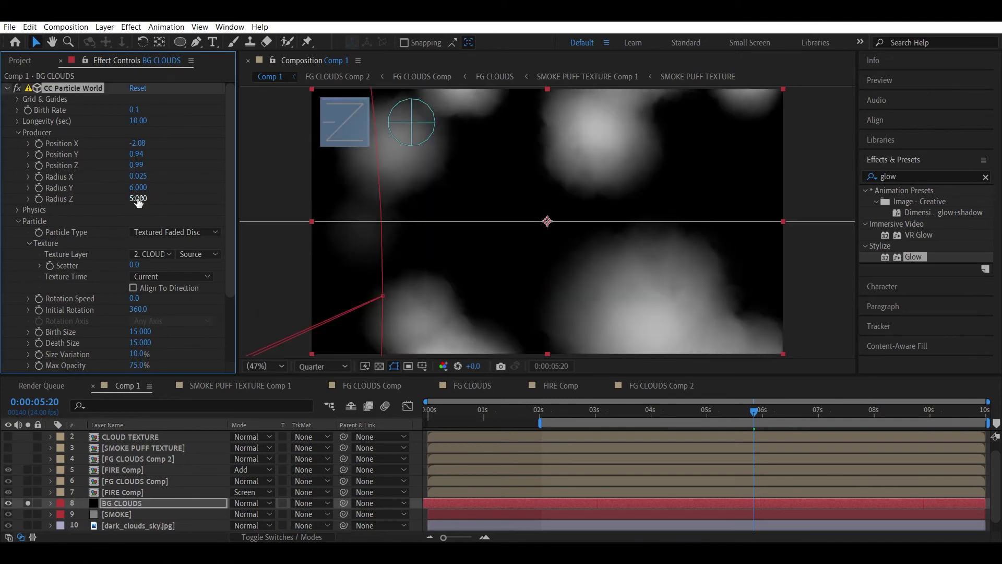
pyautogui.moveTo(159, 164); pyautogui.dragTo(178, 164)
pyautogui.click(140, 165)
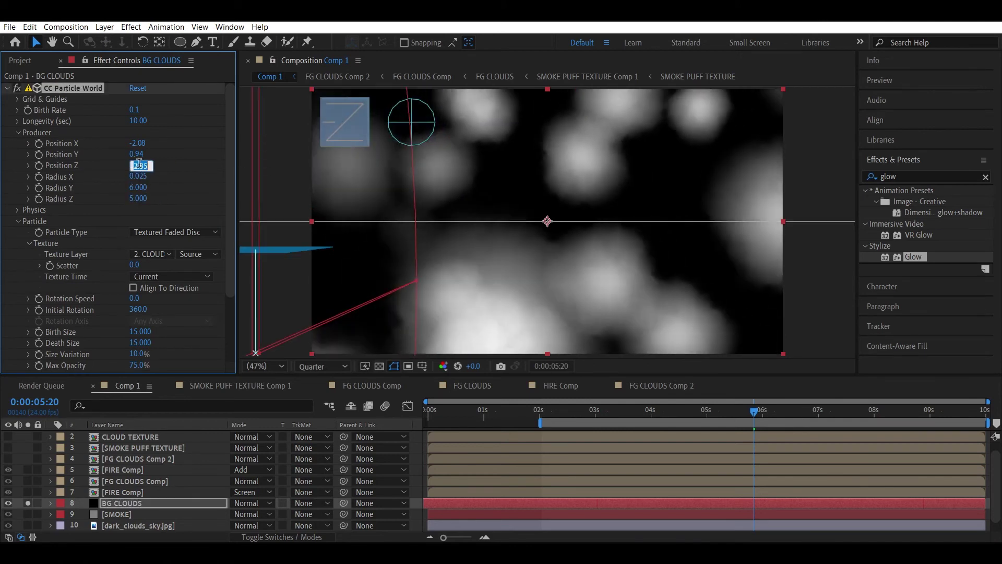
pyautogui.write('8')
pyautogui.press('Return')
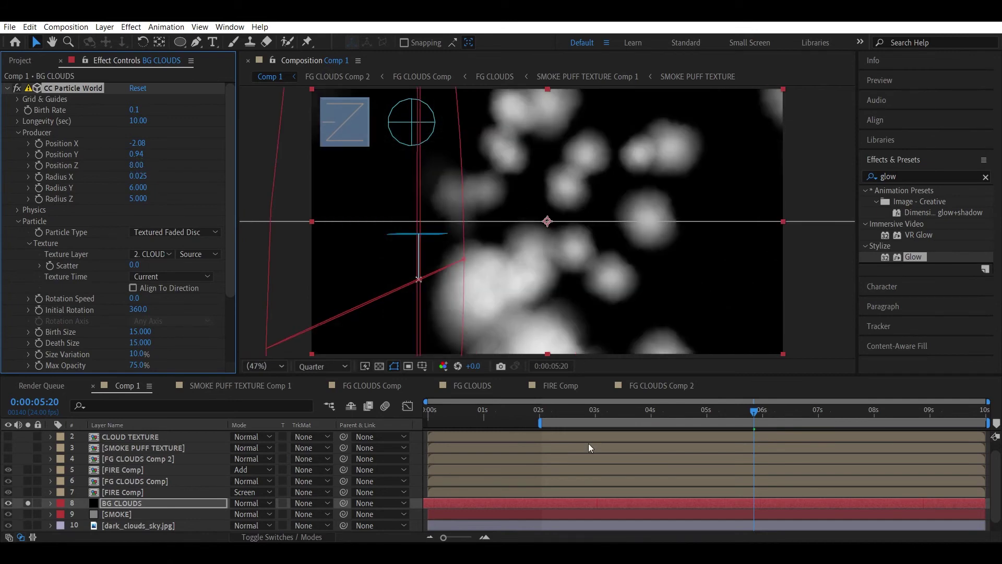
# - At about 0:00:06:03, set the Producer Position X to -6.26 and Position Y to 2.40, and preview from about 0:00:02:05
pyautogui.moveTo(551, 409); pyautogui.dragTo(769, 402)
pyautogui.moveTo(138, 142); pyautogui.dragTo(4, 125)
pyautogui.moveTo(133, 143); pyautogui.dragTo(219, 146)
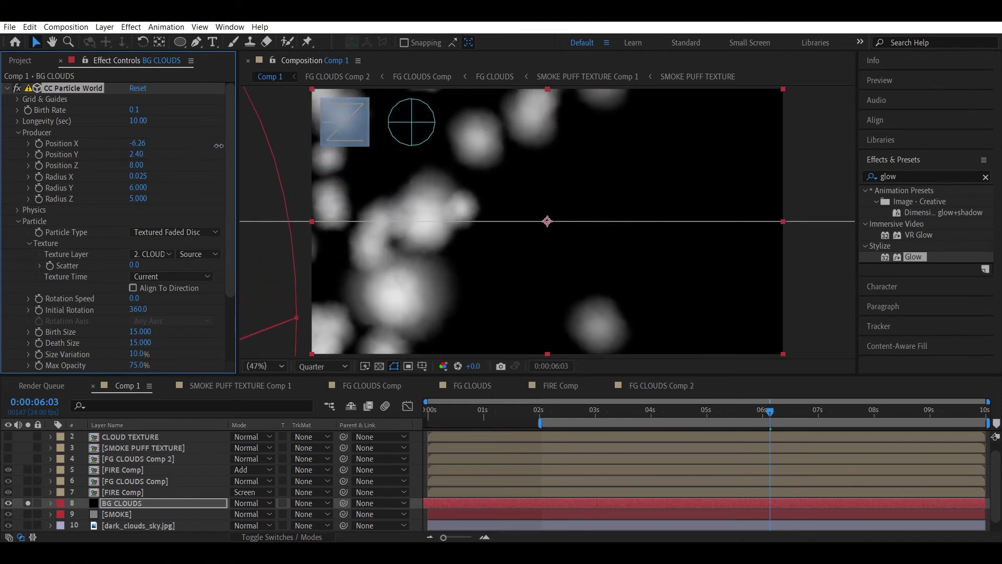
pyautogui.click(553, 414)
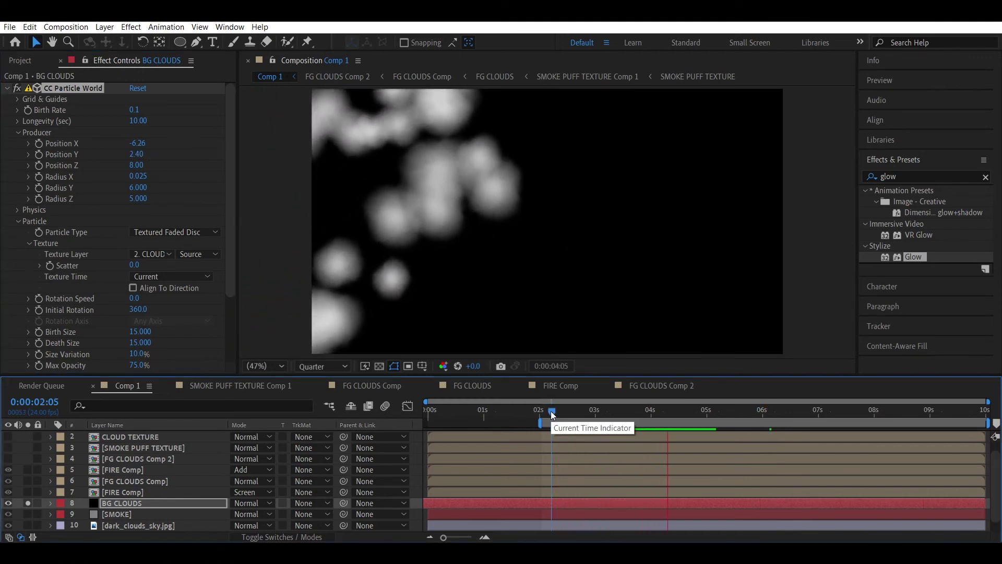
# - At about 0:00:05:20, set the CC Particle World Birth Rate of BG CLOUDS to 0.3
pyautogui.scroll(-2, 541, 229)
pyautogui.click(133, 109)
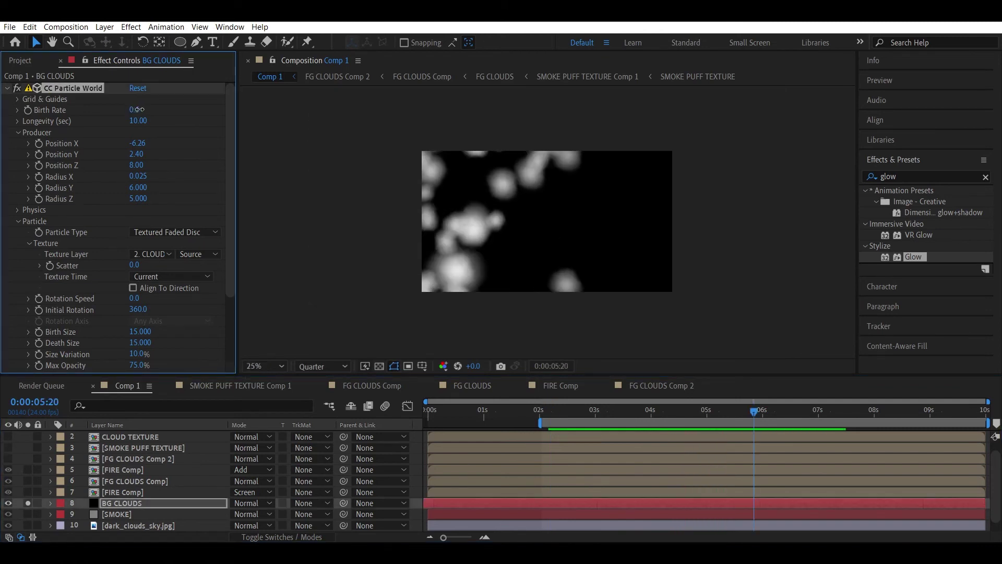
pyautogui.moveTo(135, 109); pyautogui.dragTo(135, 109)
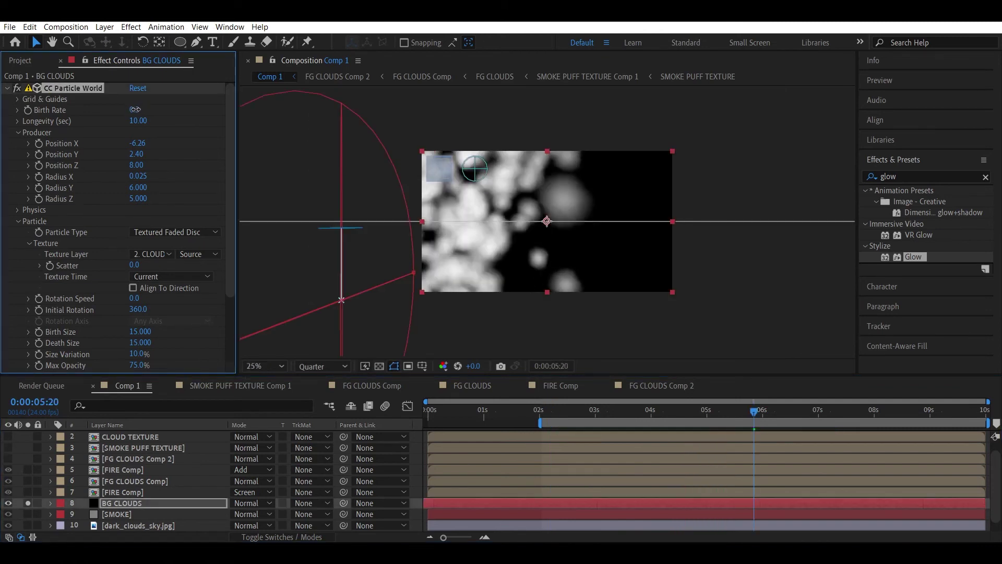
pyautogui.click(136, 109)
pyautogui.click(160, 110)
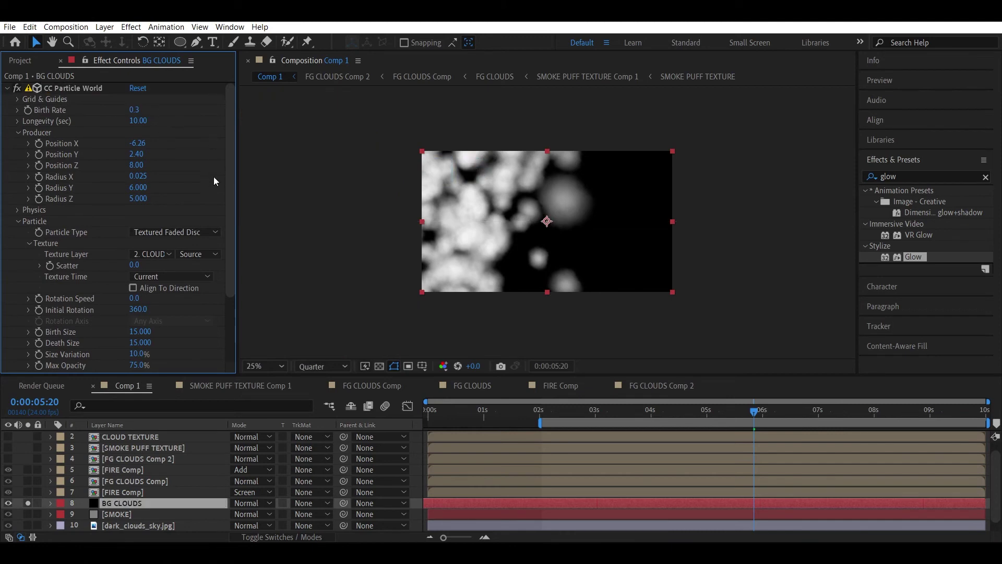
# - Set the CC Particle World Longevity of BG CLOUDS to 20 seconds
pyautogui.moveTo(137, 120); pyautogui.dragTo(225, 119)
pyautogui.moveTo(343, 119); pyautogui.dragTo(606, 124)
pyautogui.click(140, 121)
pyautogui.write('20')
pyautogui.press('Return')
# - At about 0:00:09:11, set the Producer Radius Y to 8.390 and Position Y to 3.83
pyautogui.moveTo(795, 410); pyautogui.dragTo(956, 412)
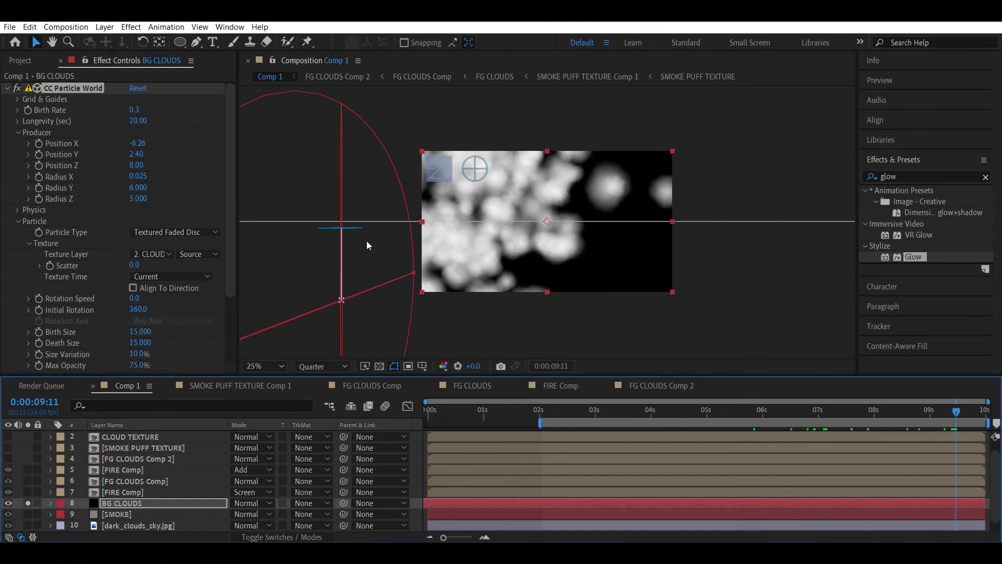
pyautogui.moveTo(138, 187); pyautogui.dragTo(290, 183)
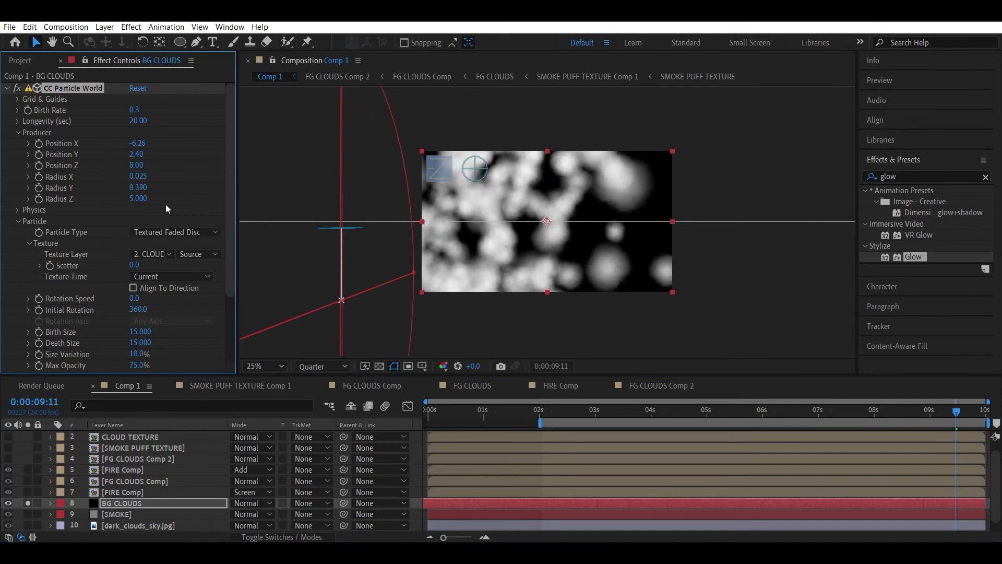
pyautogui.moveTo(137, 154); pyautogui.dragTo(229, 155)
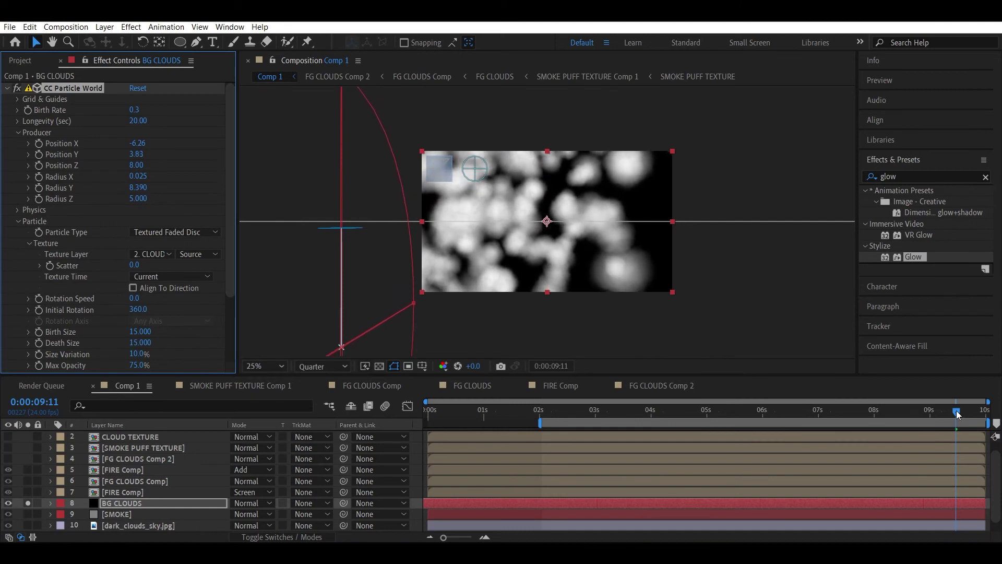
# - Shift the BG CLOUDS layer earlier in time, keep it running to the composition's end, and check its coverage up to about 0:00:07:18
pyautogui.moveTo(958, 415); pyautogui.dragTo(983, 412)
pyautogui.moveTo(796, 502); pyautogui.dragTo(972, 502)
pyautogui.click(543, 410)
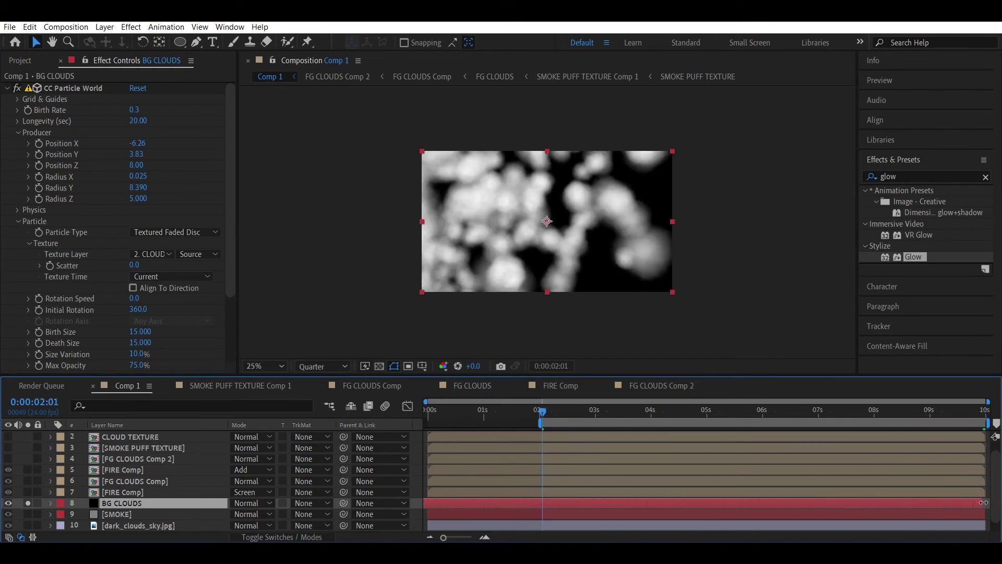
pyautogui.moveTo(565, 412); pyautogui.dragTo(861, 410)
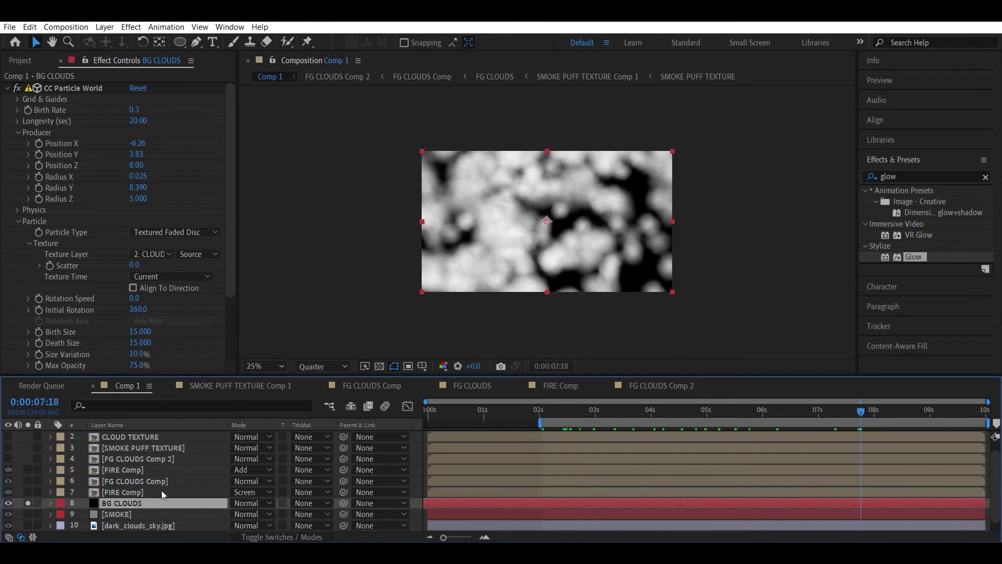
# - Fit the composition to the viewer and set the particle Max Opacity of BG CLOUDS to 50%
pyautogui.click(265, 366)
pyautogui.click(281, 132)
pyautogui.scroll(-2, 225, 162)
pyautogui.moveTo(140, 329); pyautogui.dragTo(110, 330)
pyautogui.click(137, 329)
pyautogui.press('Return')
pyautogui.scroll(2, 118, 227)
# - Set the blending mode of BG CLOUDS to Multiply, unsolo the layer and collapse its CC Particle World settings
pyautogui.click(251, 502)
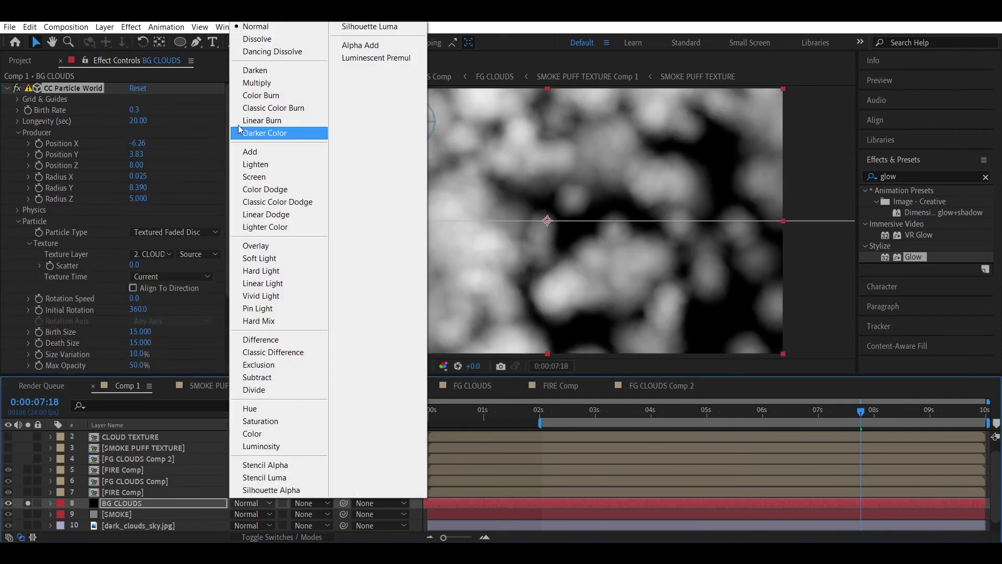
pyautogui.click(257, 82)
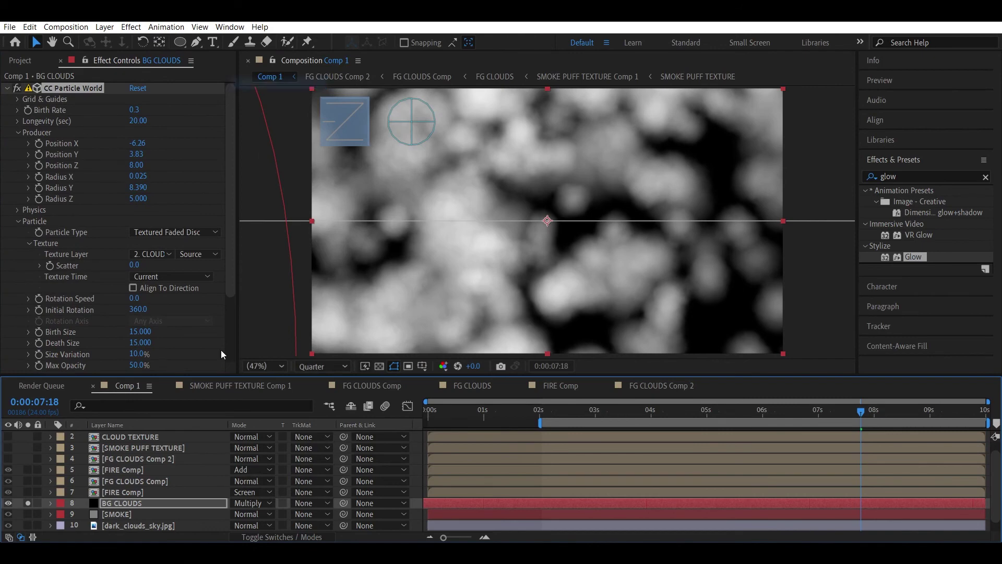
pyautogui.click(28, 503)
pyautogui.click(7, 88)
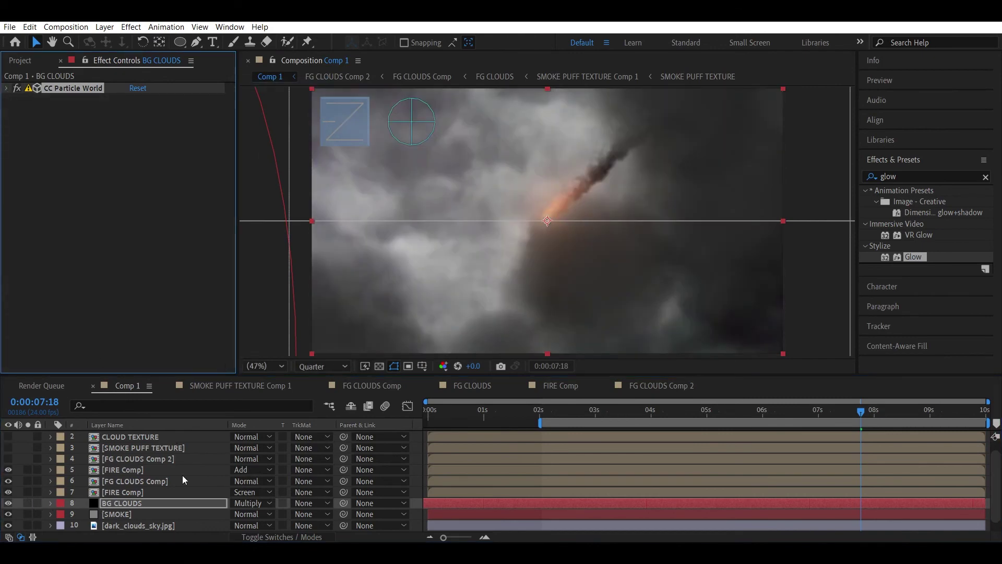
# - Apply Curves to BG CLOUDS, lower the RGB curve's white point to just under half, and preview from about 0:00:02:03
pyautogui.click(898, 176)
pyautogui.write('curves')
pyautogui.moveTo(915, 235); pyautogui.dragTo(584, 342)
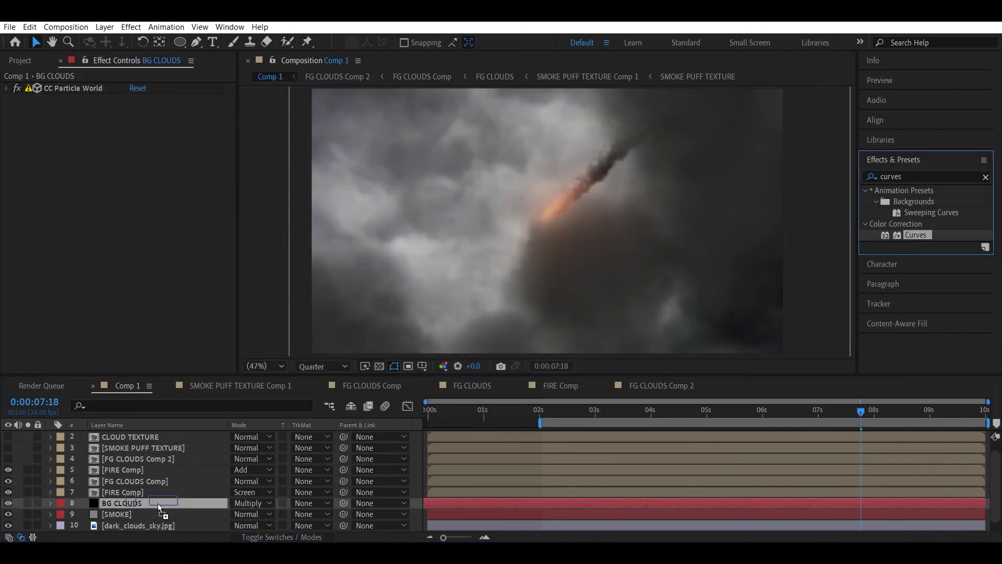
pyautogui.moveTo(181, 158); pyautogui.dragTo(200, 248)
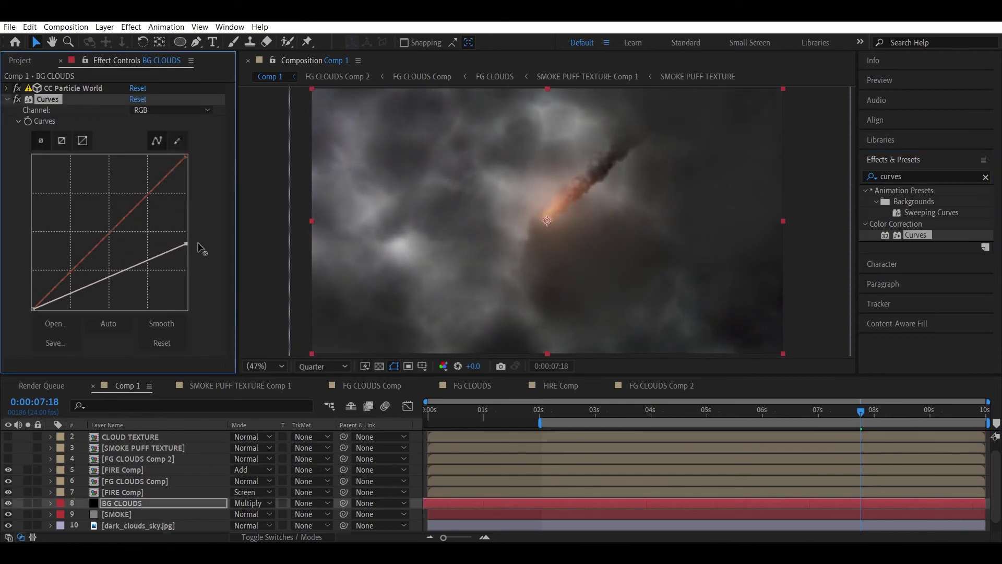
pyautogui.click(547, 412)
pyautogui.press('space')
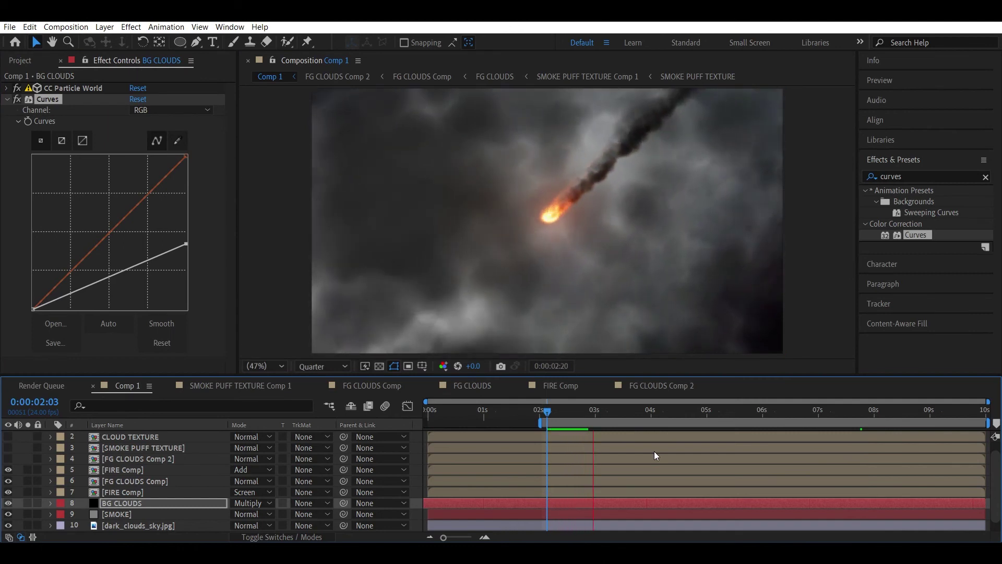
pyautogui.moveTo(595, 412); pyautogui.dragTo(565, 416)
# - Set both the particle Birth Size and Death Size of BG CLOUDS to 25
pyautogui.click(108, 500)
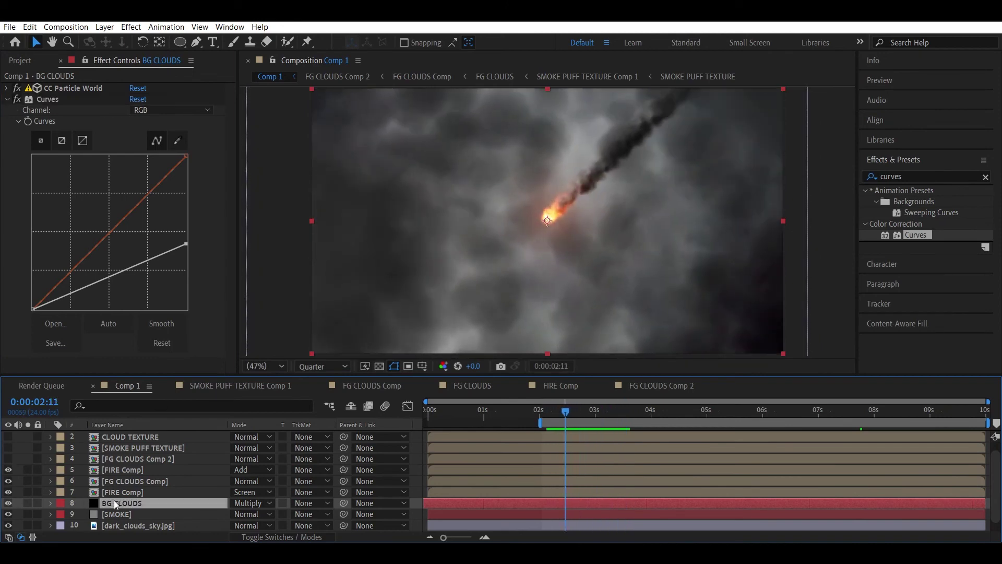
pyautogui.click(8, 100)
pyautogui.click(8, 89)
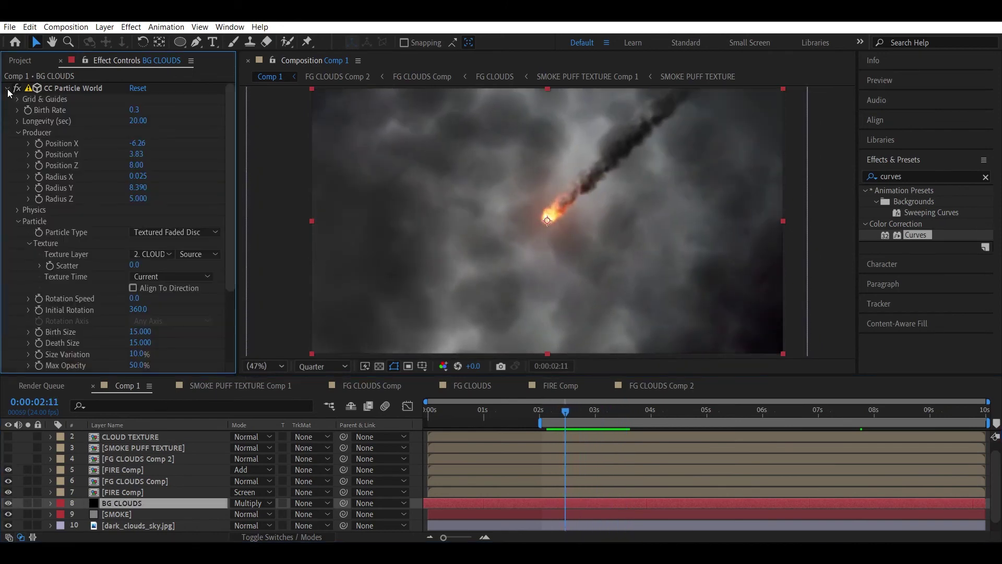
pyautogui.scroll(-3, 230, 237)
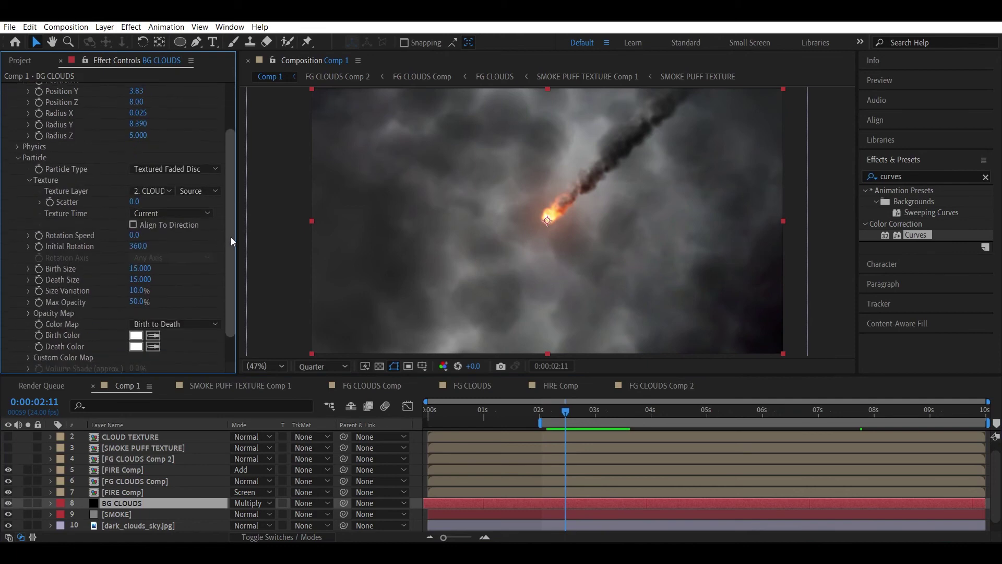
pyautogui.click(141, 268)
pyautogui.write('25')
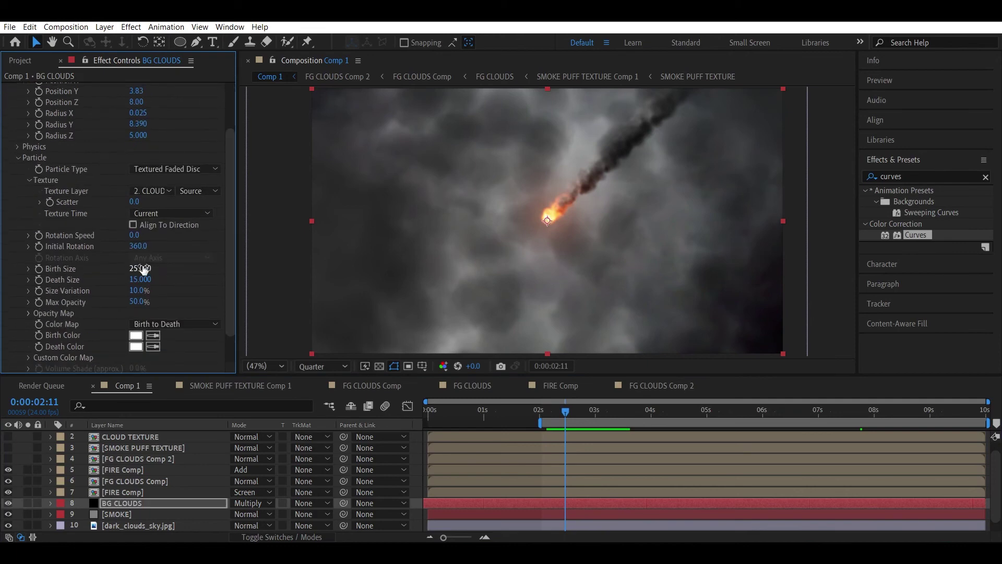
pyautogui.press('Tab')
pyautogui.write('25')
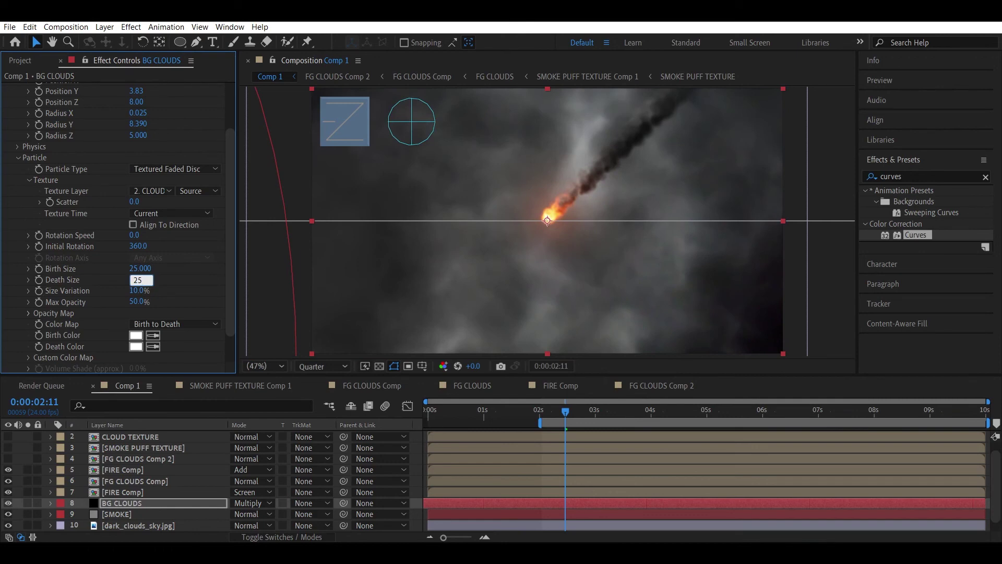
pyautogui.press('Return')
# - Set the CC Particle World Birth Rate of BG CLOUDS to 0.2 and preview from about two seconds
pyautogui.scroll(3, 221, 112)
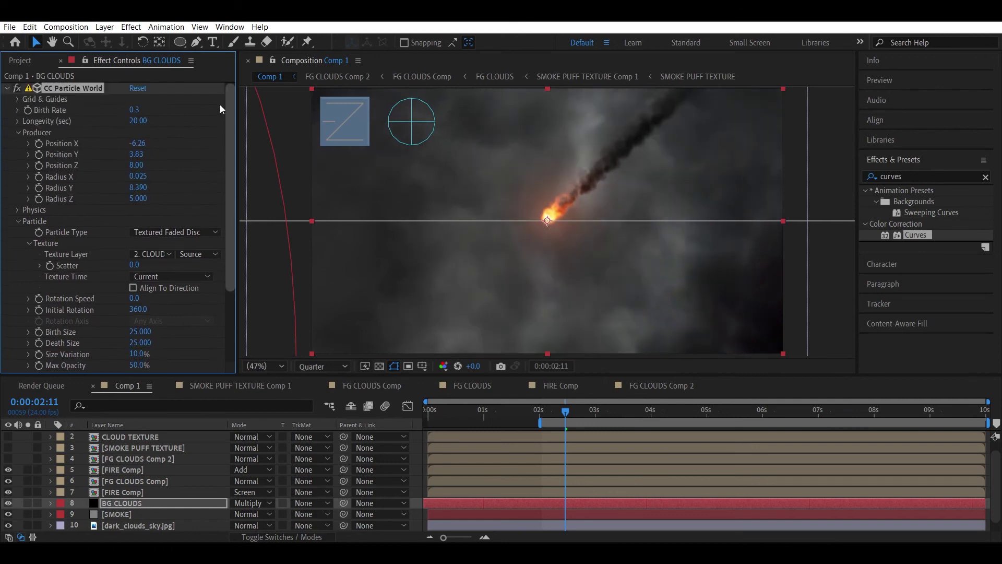
pyautogui.click(135, 110)
pyautogui.write('0.3')
pyautogui.press('Return')
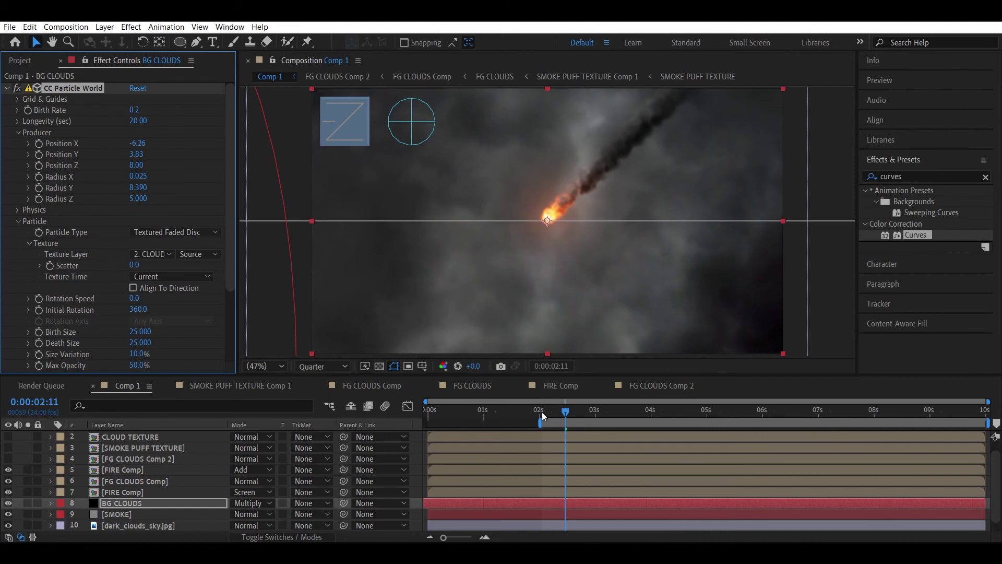
pyautogui.click(542, 412)
pyautogui.press('space')
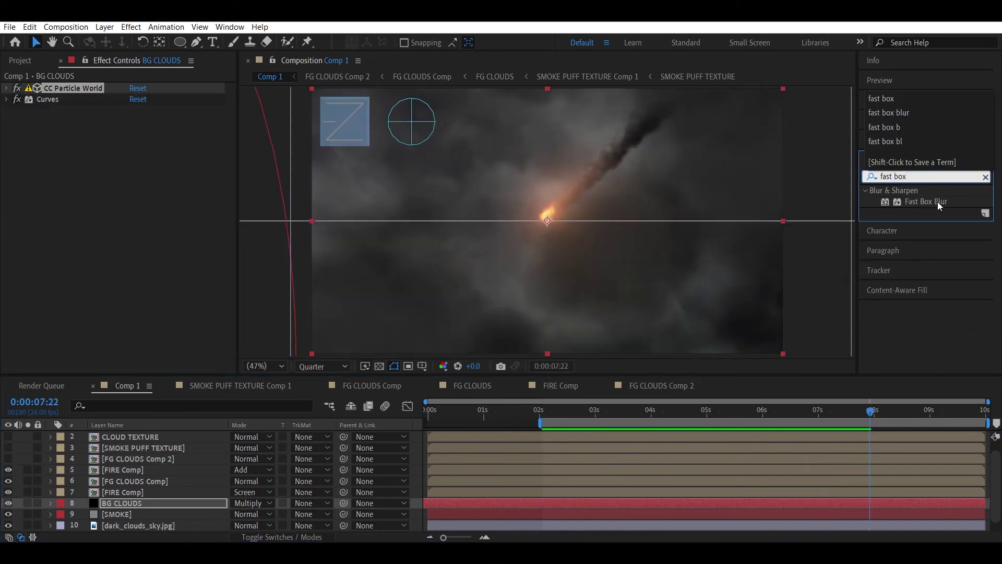
# - Apply Fast Box Blur to BG CLOUDS with Blur Radius 3 and Repeat Edge Pixels enabled, and preview the composition
pyautogui.moveTo(926, 201); pyautogui.dragTo(338, 264)
pyautogui.moveTo(870, 411); pyautogui.dragTo(684, 411)
pyautogui.click(134, 120)
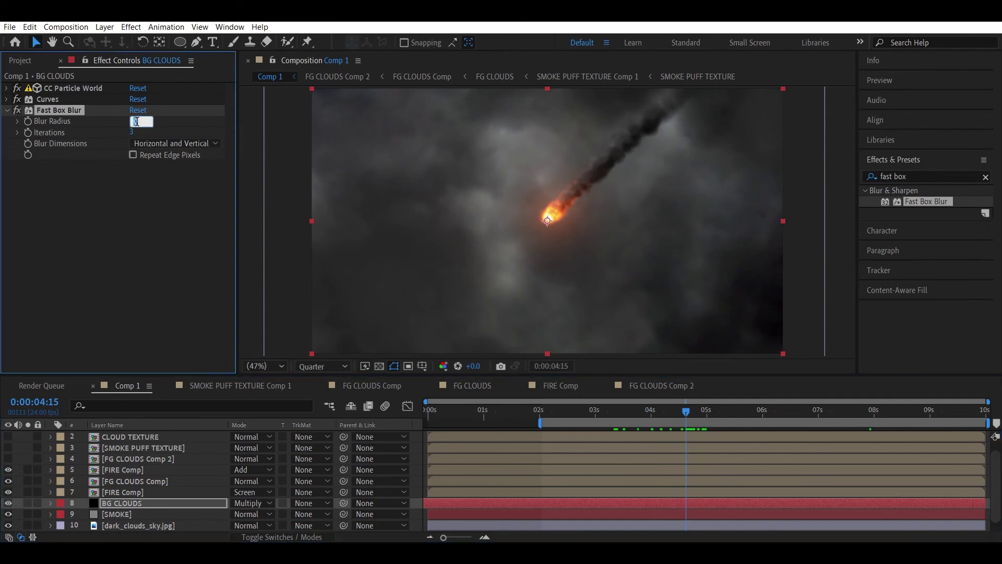
pyautogui.write('3')
pyautogui.press('Return')
pyautogui.click(133, 155)
pyautogui.click(546, 409)
pyautogui.press('space')
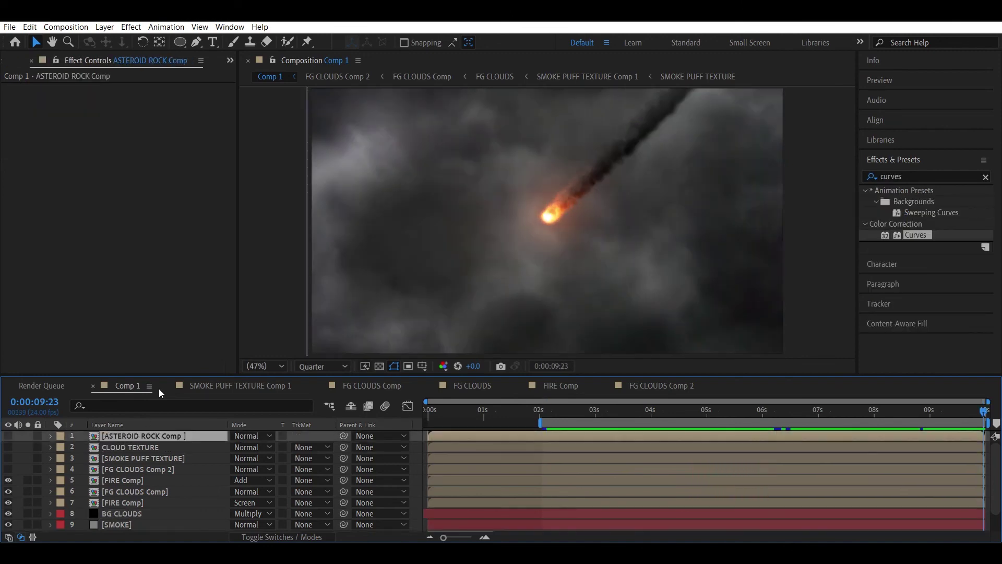
# - Add a new adjustment layer above ASTEROID ROCK Comp in Comp 1 and apply Curves to it
pyautogui.click(104, 26)
pyautogui.moveTo(117, 38)
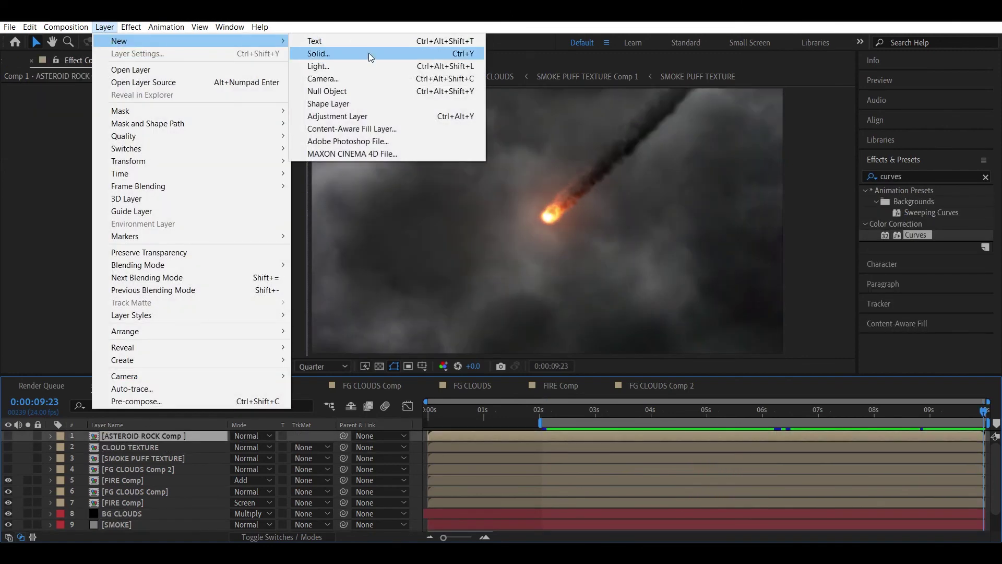
pyautogui.click(348, 116)
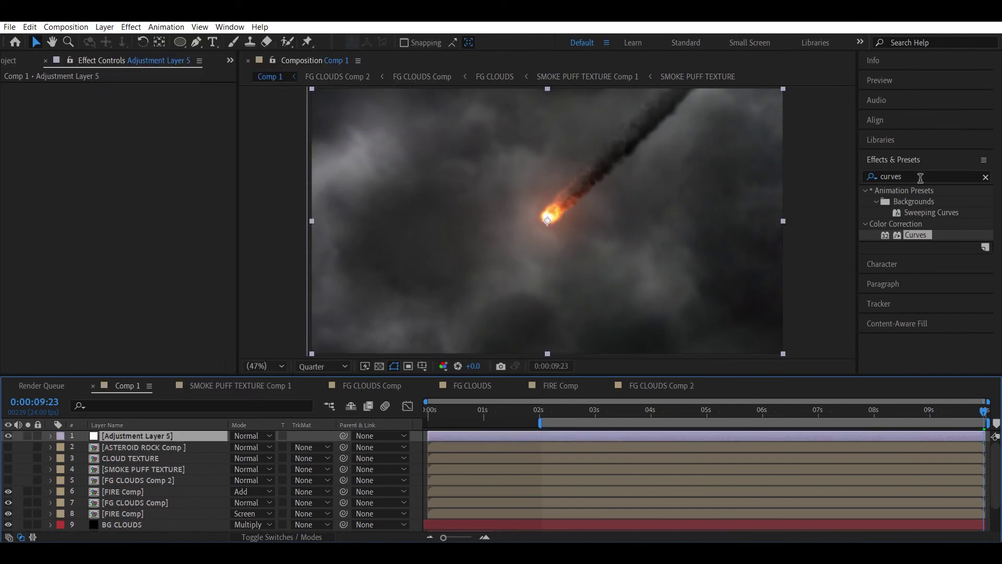
pyautogui.moveTo(915, 236); pyautogui.dragTo(129, 436)
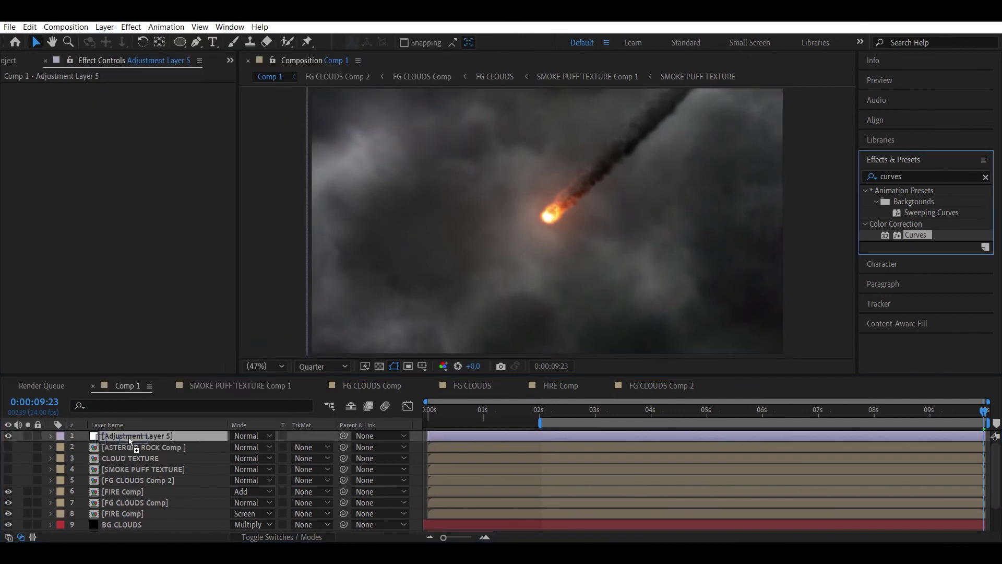
# - Slightly lower the midtones of the Red channel in the adjustment layer's Curves effect
pyautogui.click(171, 99)
pyautogui.click(147, 123)
pyautogui.moveTo(69, 261); pyautogui.dragTo(76, 264)
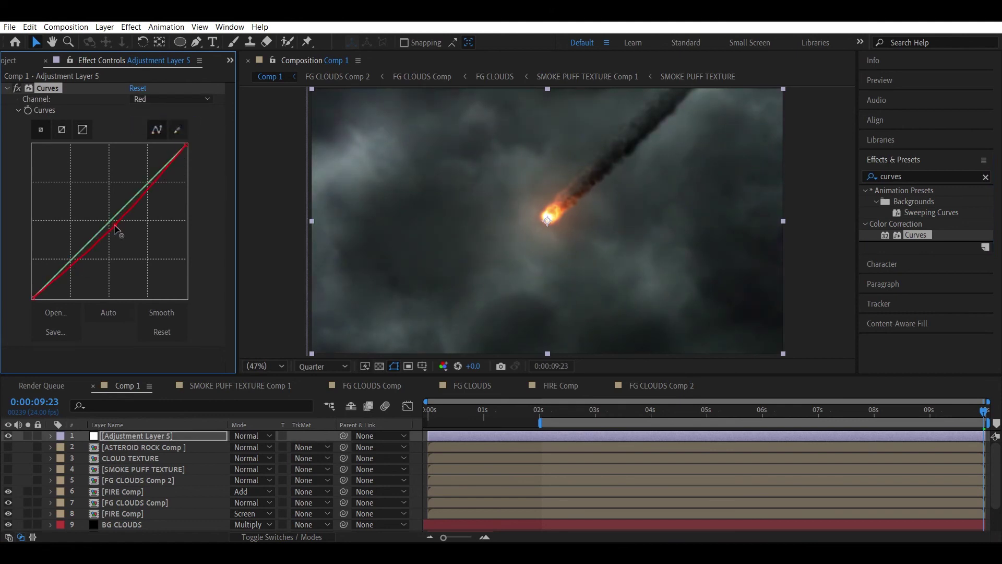
pyautogui.click(7, 88)
# - Apply the Transform effect to the adjustment layer and set its Scale to 110
pyautogui.click(887, 177)
pyautogui.write('trans')
pyautogui.moveTo(921, 245); pyautogui.dragTo(142, 146)
pyautogui.click(138, 144)
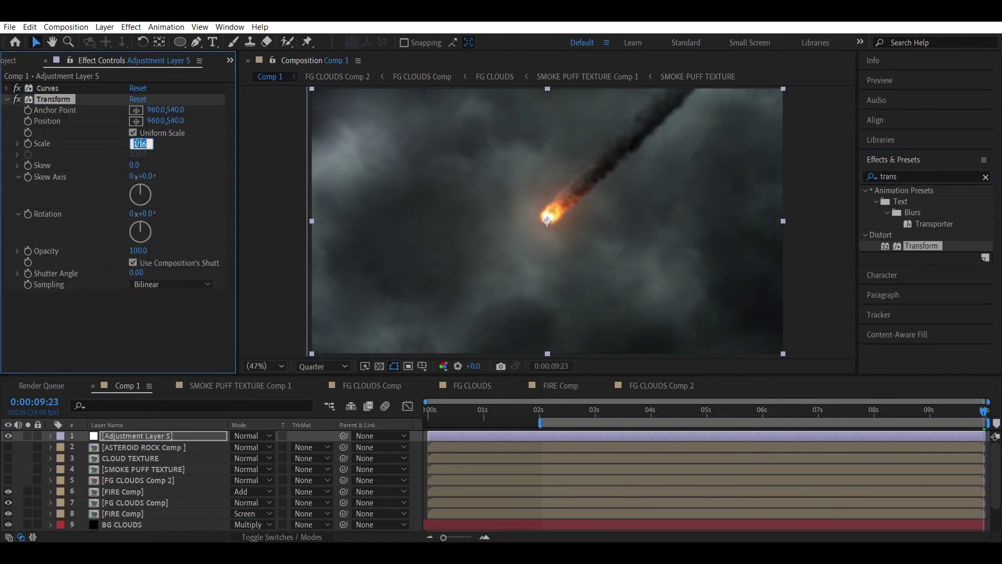
pyautogui.press('Return')
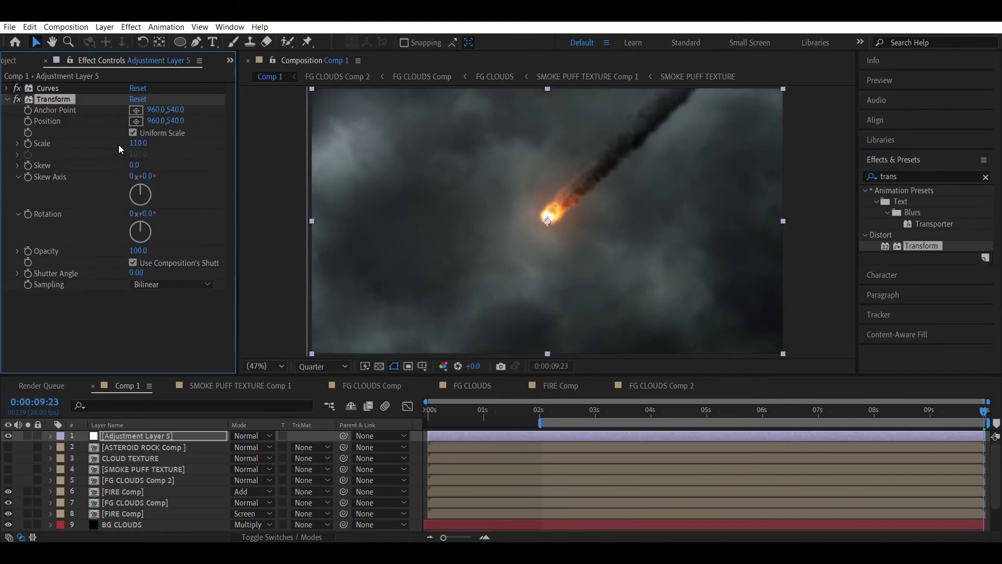
# - Add the expression wiggle(5,5) to the Transform effect's Position and preview from about two seconds
pyautogui.keyDown('alt'); pyautogui.click(29, 121); pyautogui.keyUp('alt')
pyautogui.write('wiggle(')
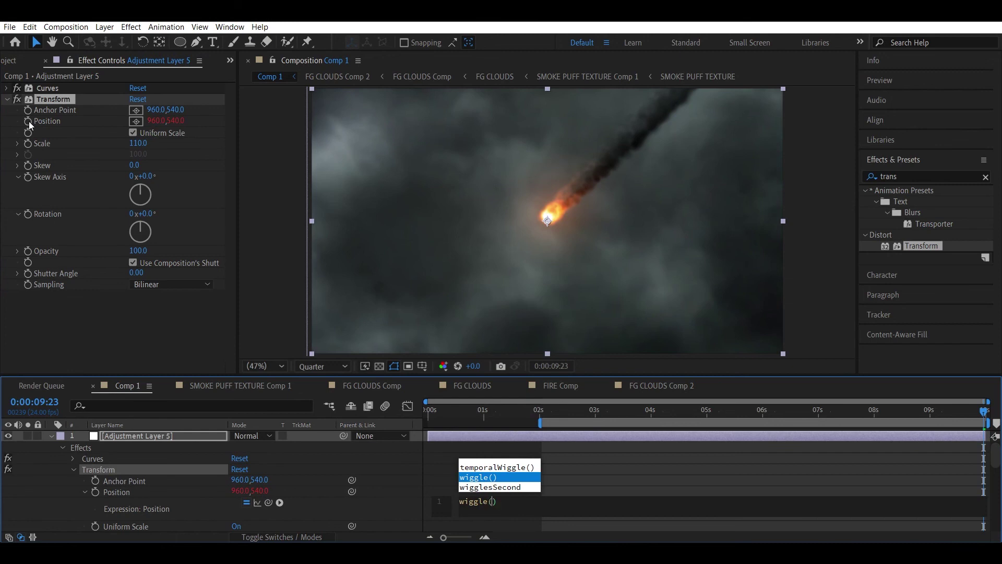
pyautogui.press('Right')
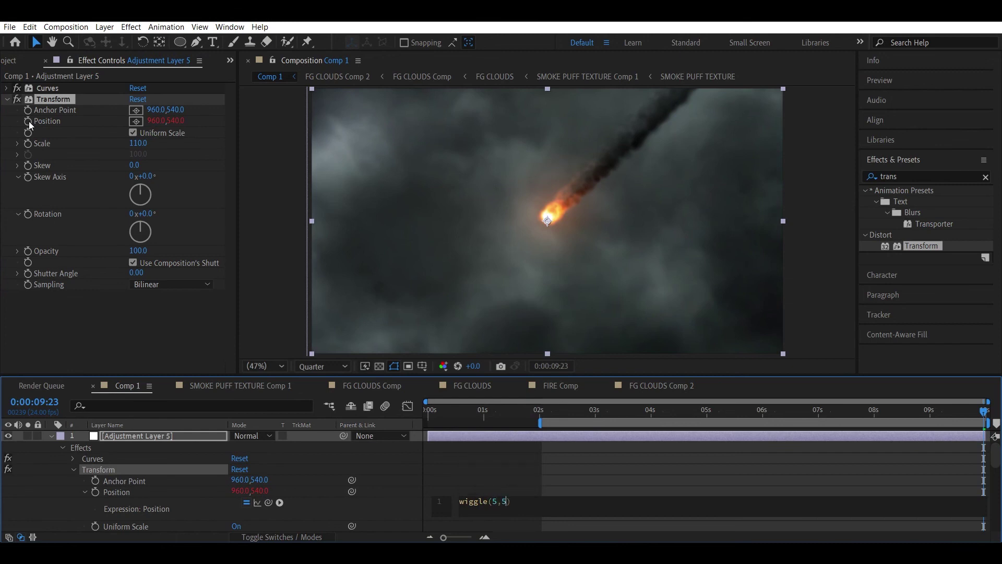
pyautogui.click(541, 414)
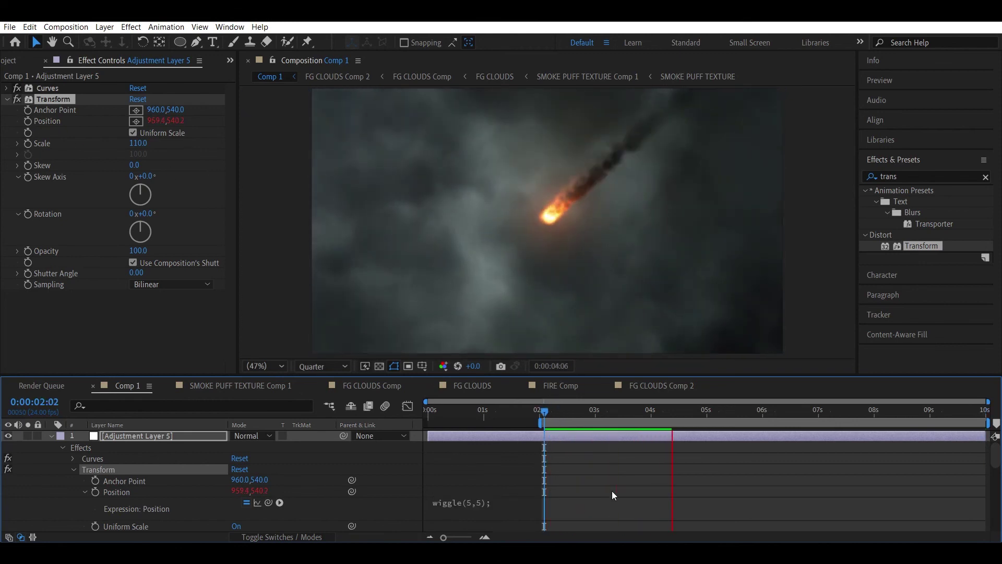
# - Change the Position expression to wiggle(5,10) and preview the camera shake from about two seconds
pyautogui.click(483, 497)
pyautogui.click(491, 500)
pyautogui.click(503, 501)
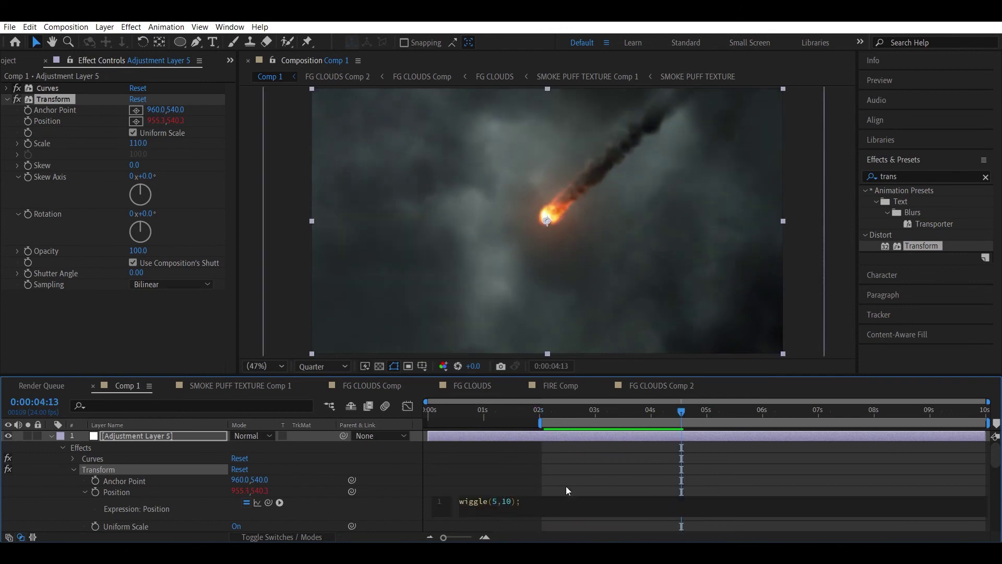
pyautogui.write('10')
pyautogui.click(550, 458)
pyautogui.click(540, 412)
pyautogui.press('space')
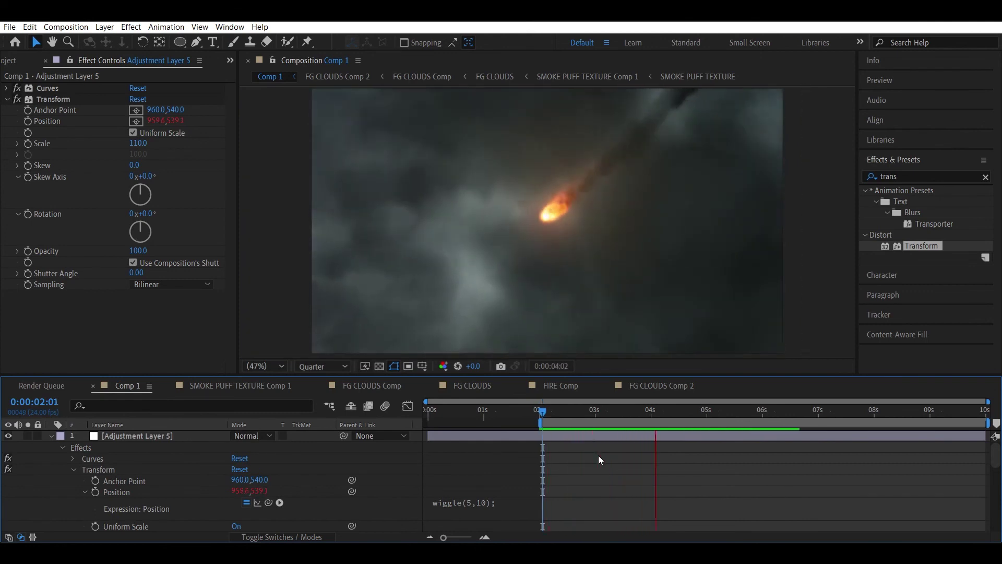
pyautogui.scroll(-2, 628, 229)
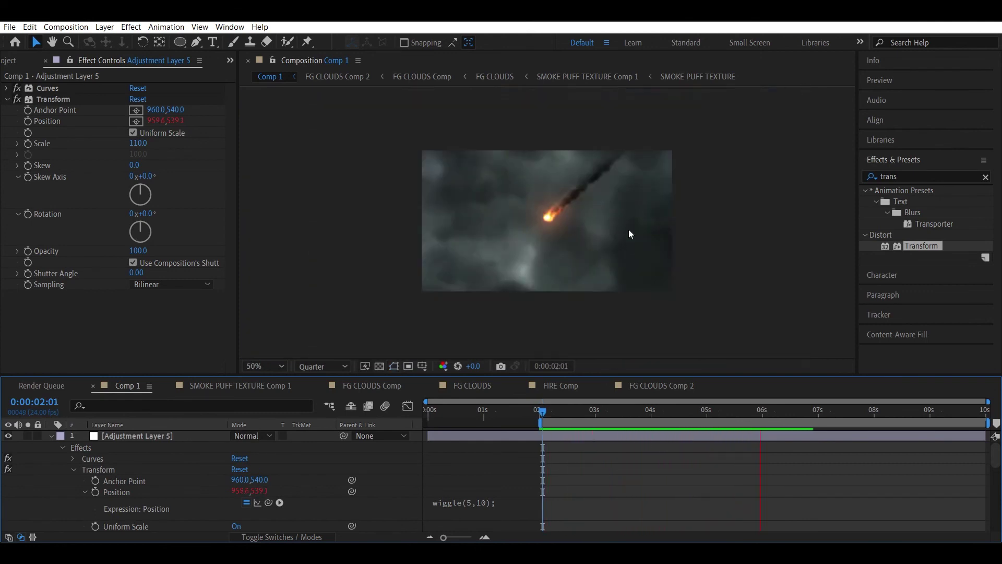
pyautogui.scroll(2, 661, 311)
pyautogui.press('space')
# - Find the VR Chromatic Aberrations effect and apply it to the adjustment layer
pyautogui.doubleClick(888, 176)
pyautogui.write('vr c')
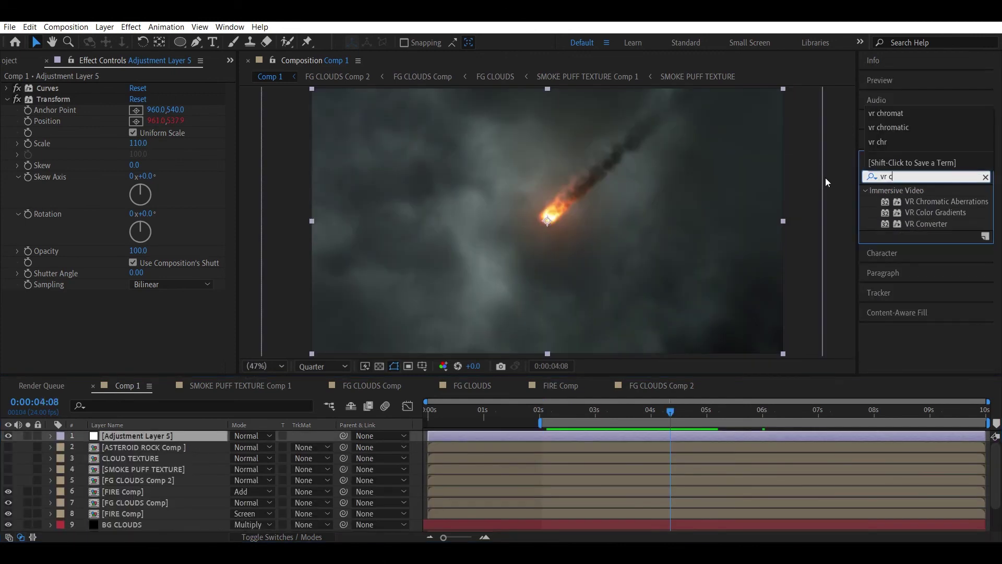
pyautogui.write('hroma')
pyautogui.moveTo(946, 201); pyautogui.dragTo(92, 338)
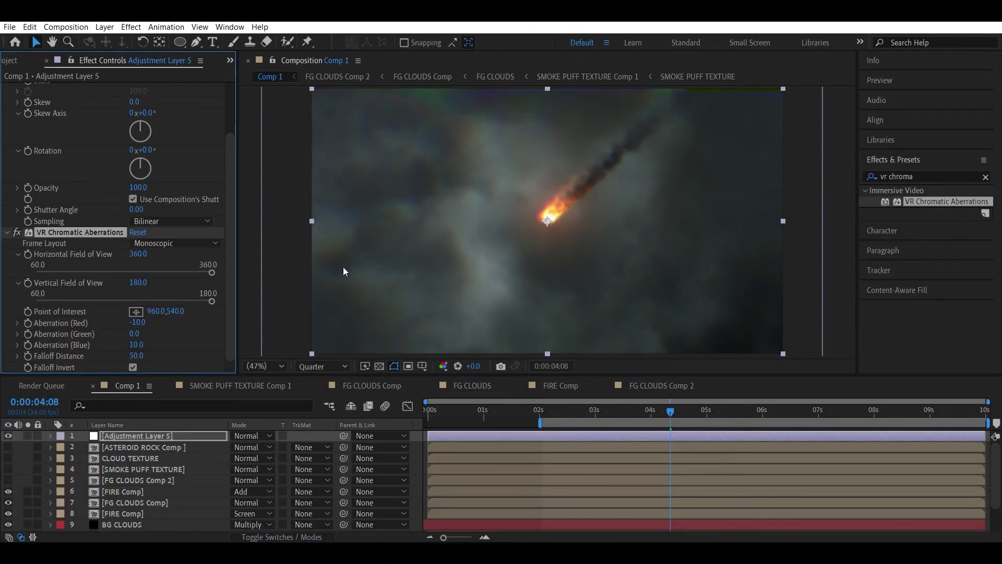
# - Adjust Aberration (Red), set Aberration (Blue) to 2, and preview the composition from about two seconds
pyautogui.click(138, 323)
pyautogui.press('Return')
pyautogui.click(135, 345)
pyautogui.write('2')
pyautogui.press('Return')
pyautogui.click(543, 403)
pyautogui.press('space')
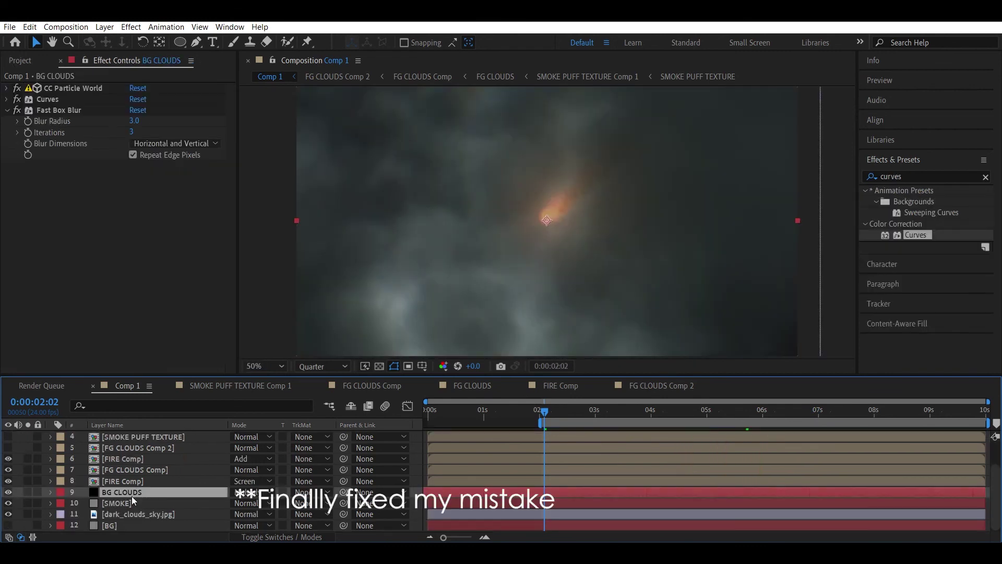
# - Move the BG CLOUDS layer below the SMOKE layer and scrub through the composition to check it
pyautogui.moveTo(132, 496); pyautogui.dragTo(130, 506)
pyautogui.moveTo(554, 411); pyautogui.dragTo(642, 416)
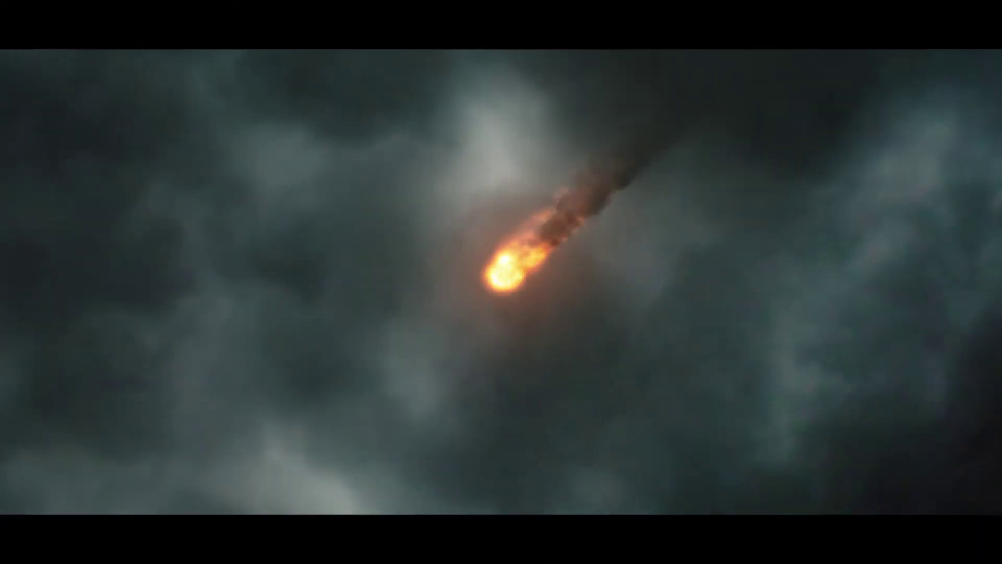